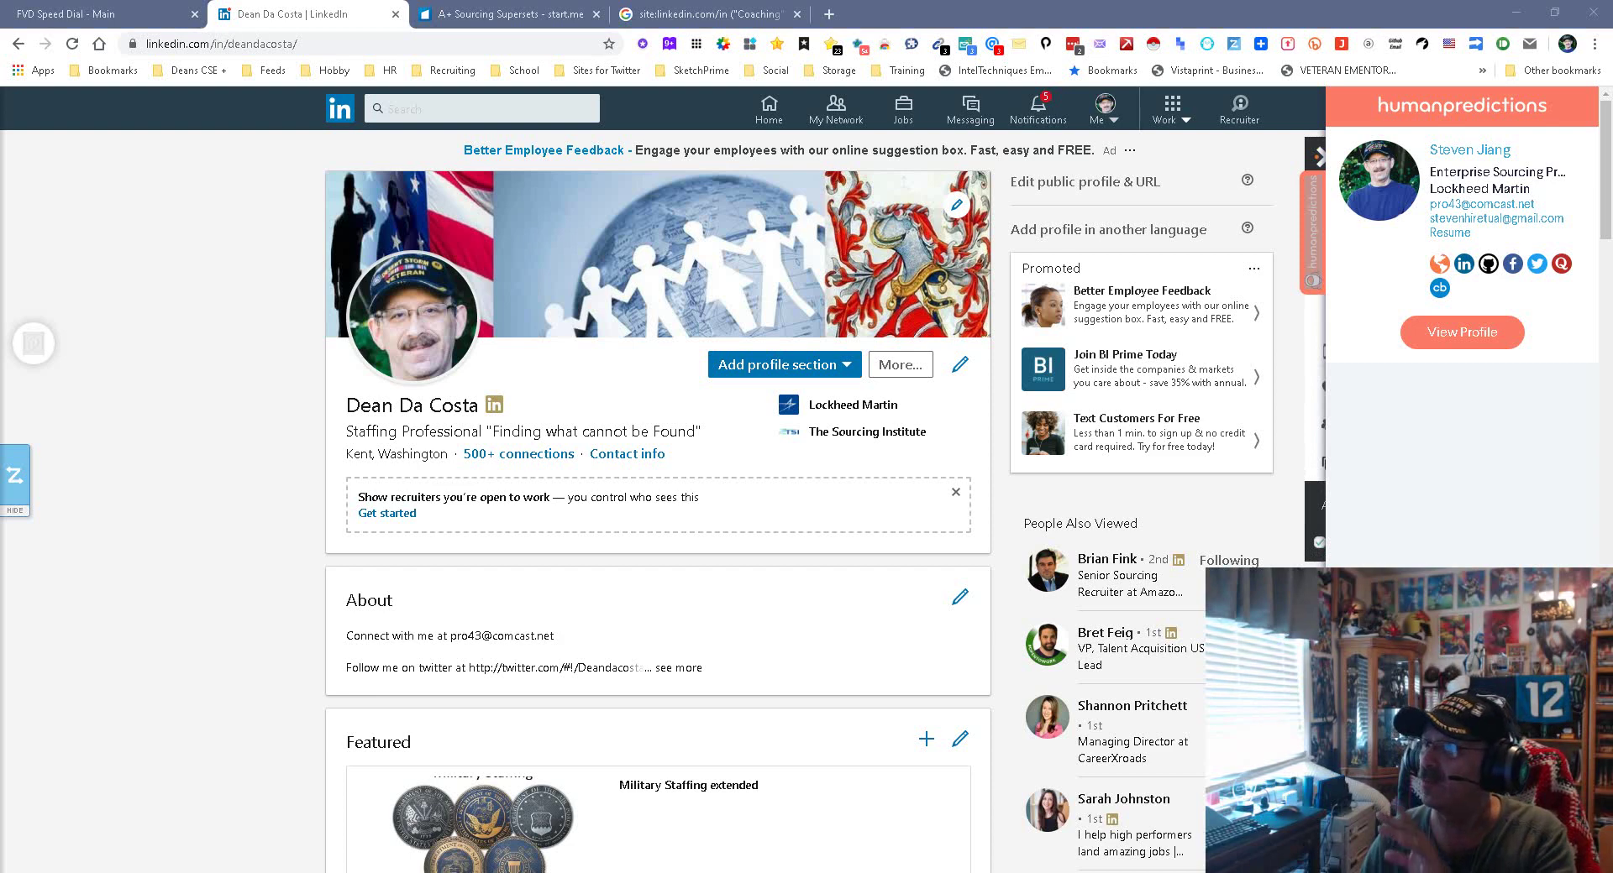
Hide the lookup panel and expand the profile's full Skills & Endorsements list.
click(1312, 227)
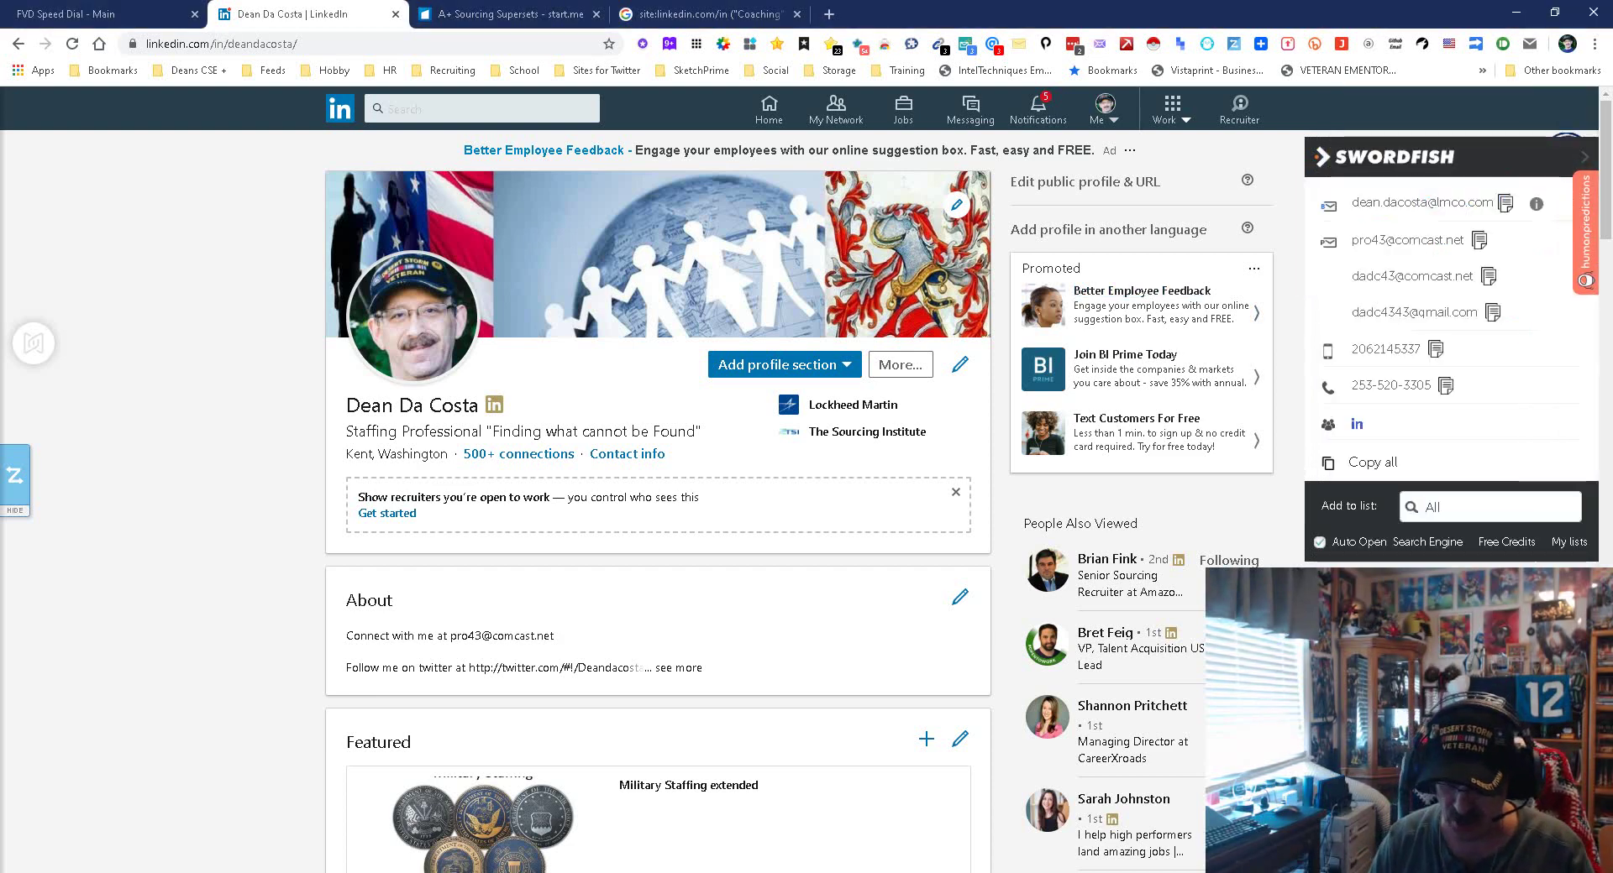
scroll(658, 504, down, 20)
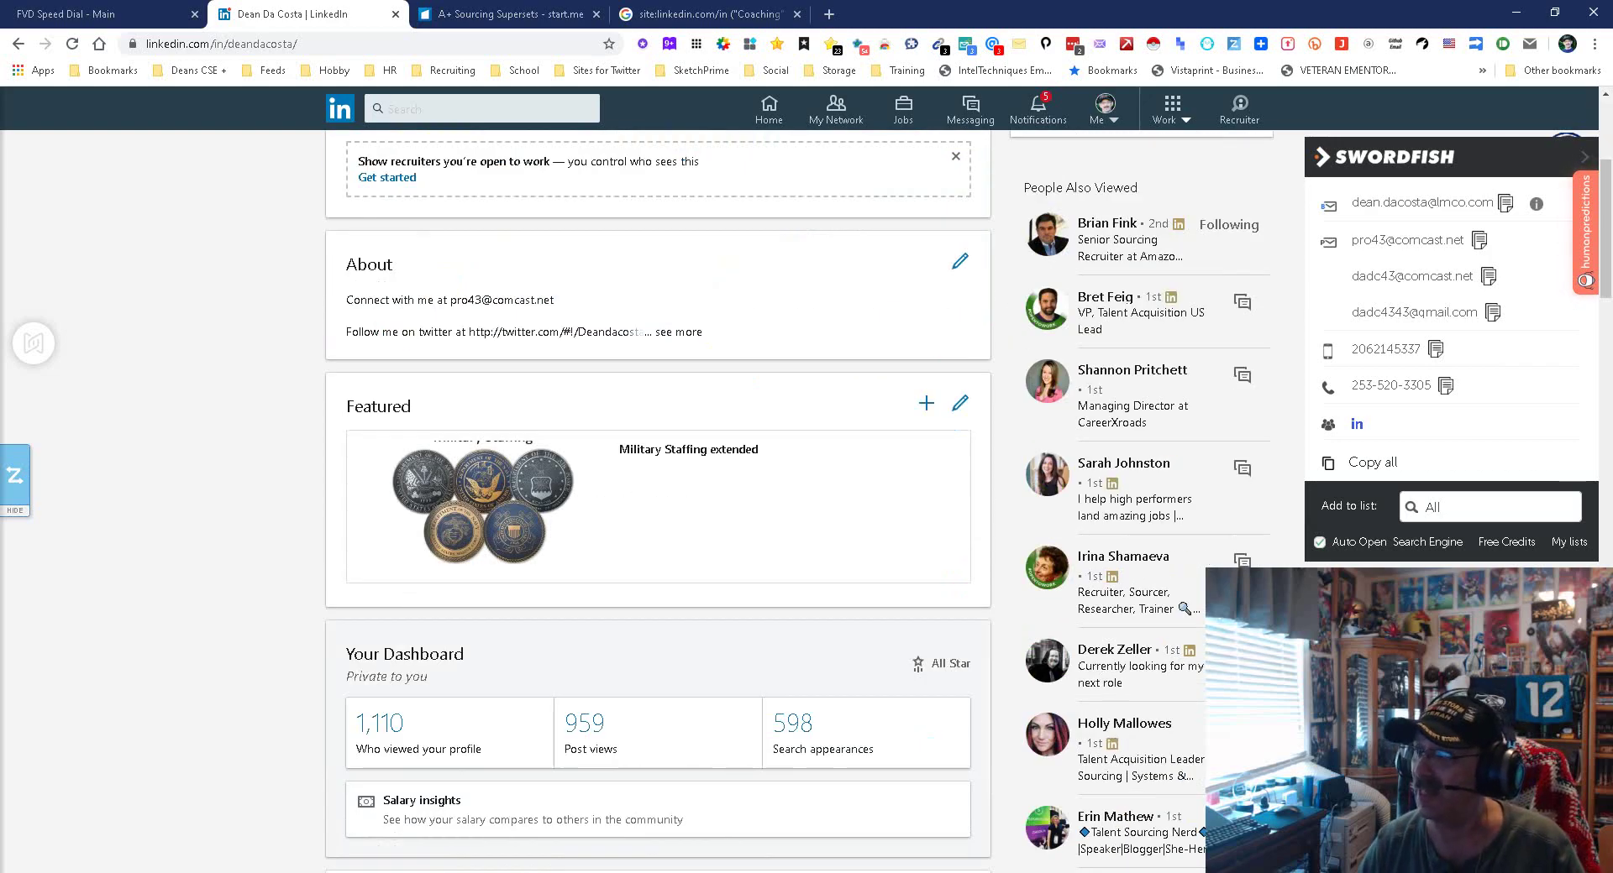
scroll(658, 504, down, 15)
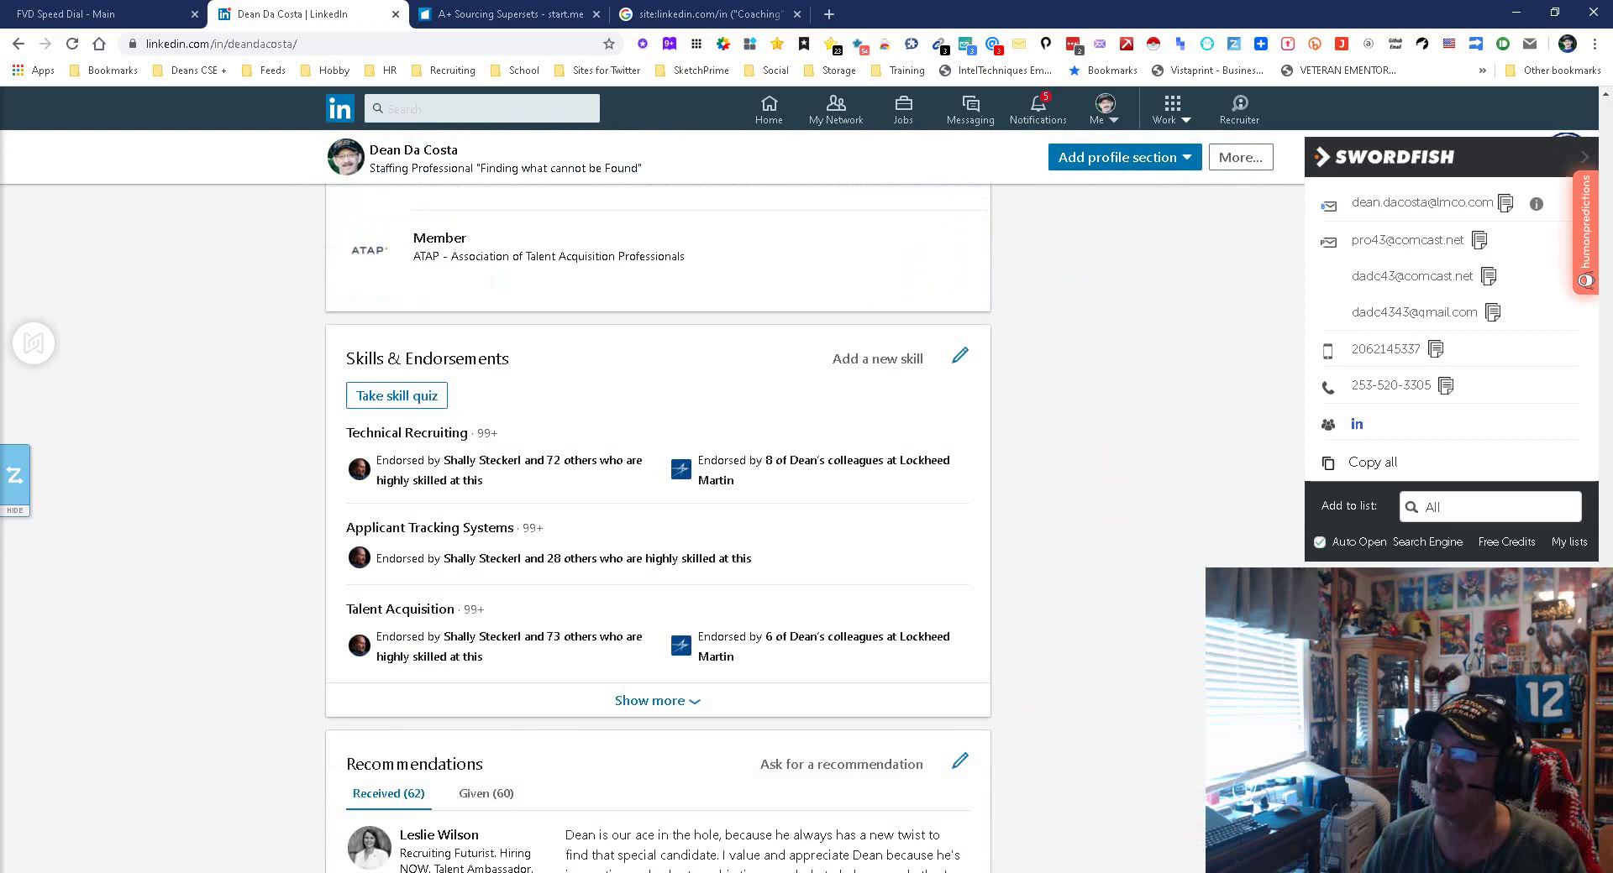
scroll(658, 617, down, 1)
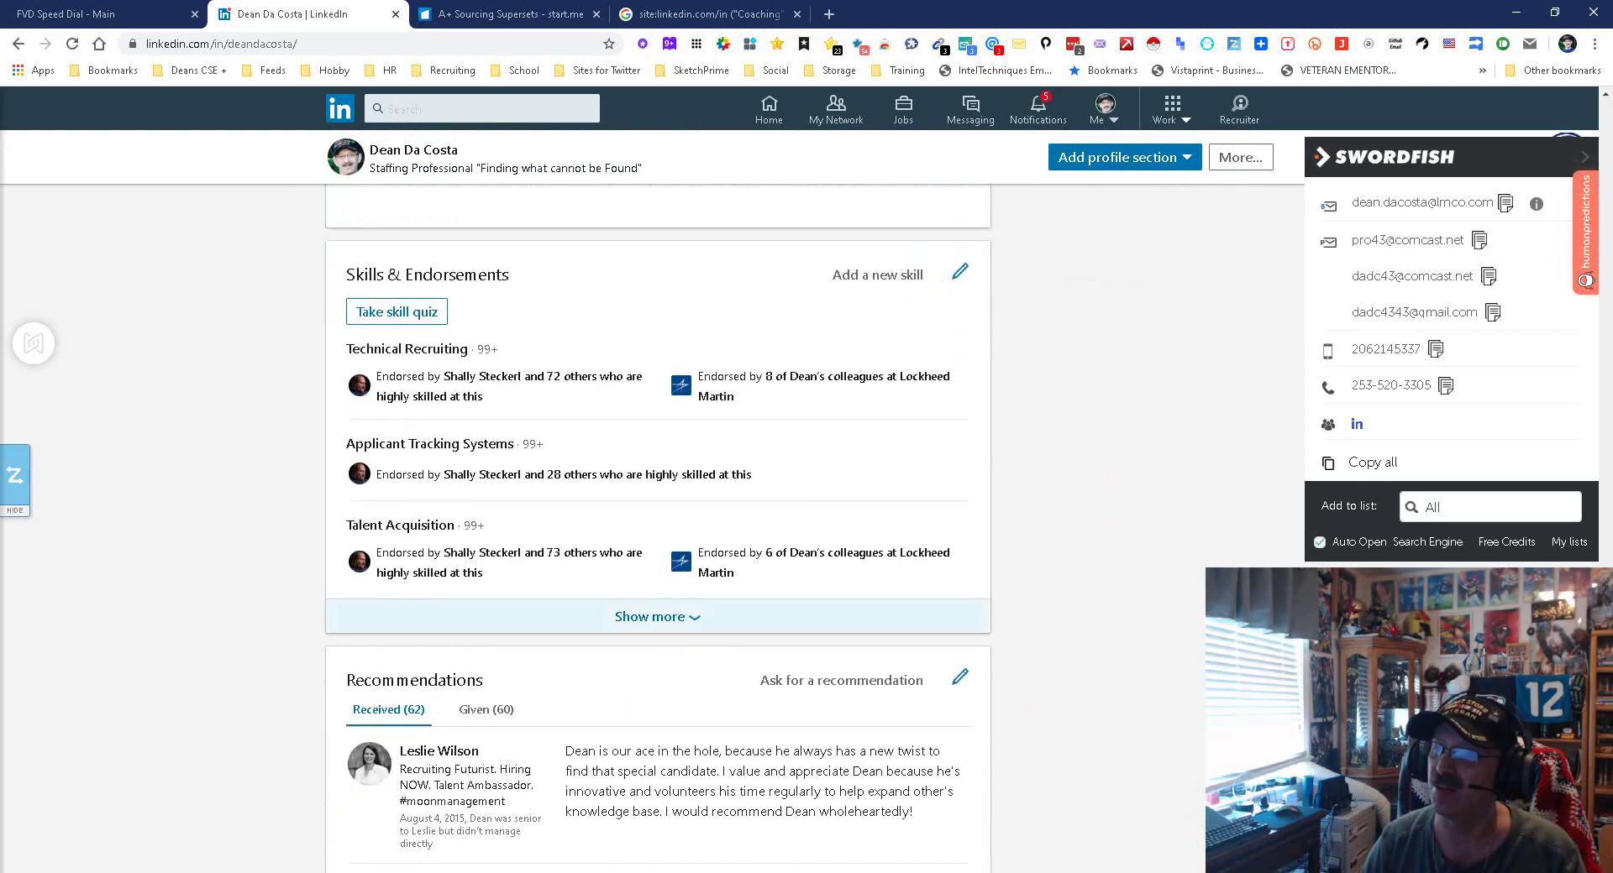
click(658, 617)
scroll(657, 617, up, 5)
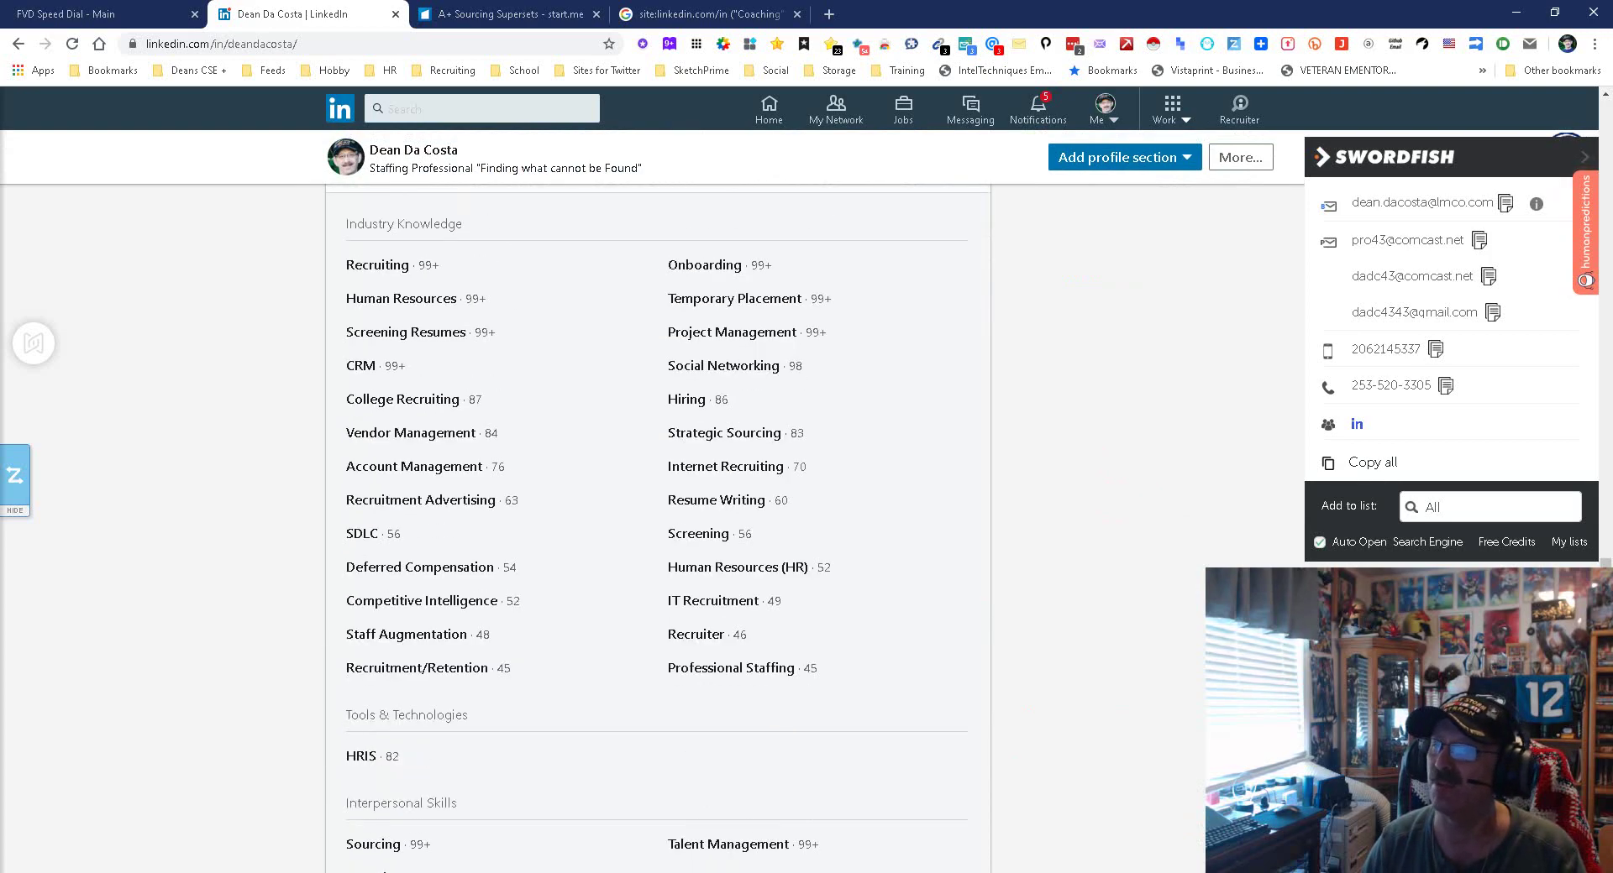
scroll(658, 504, up, 4)
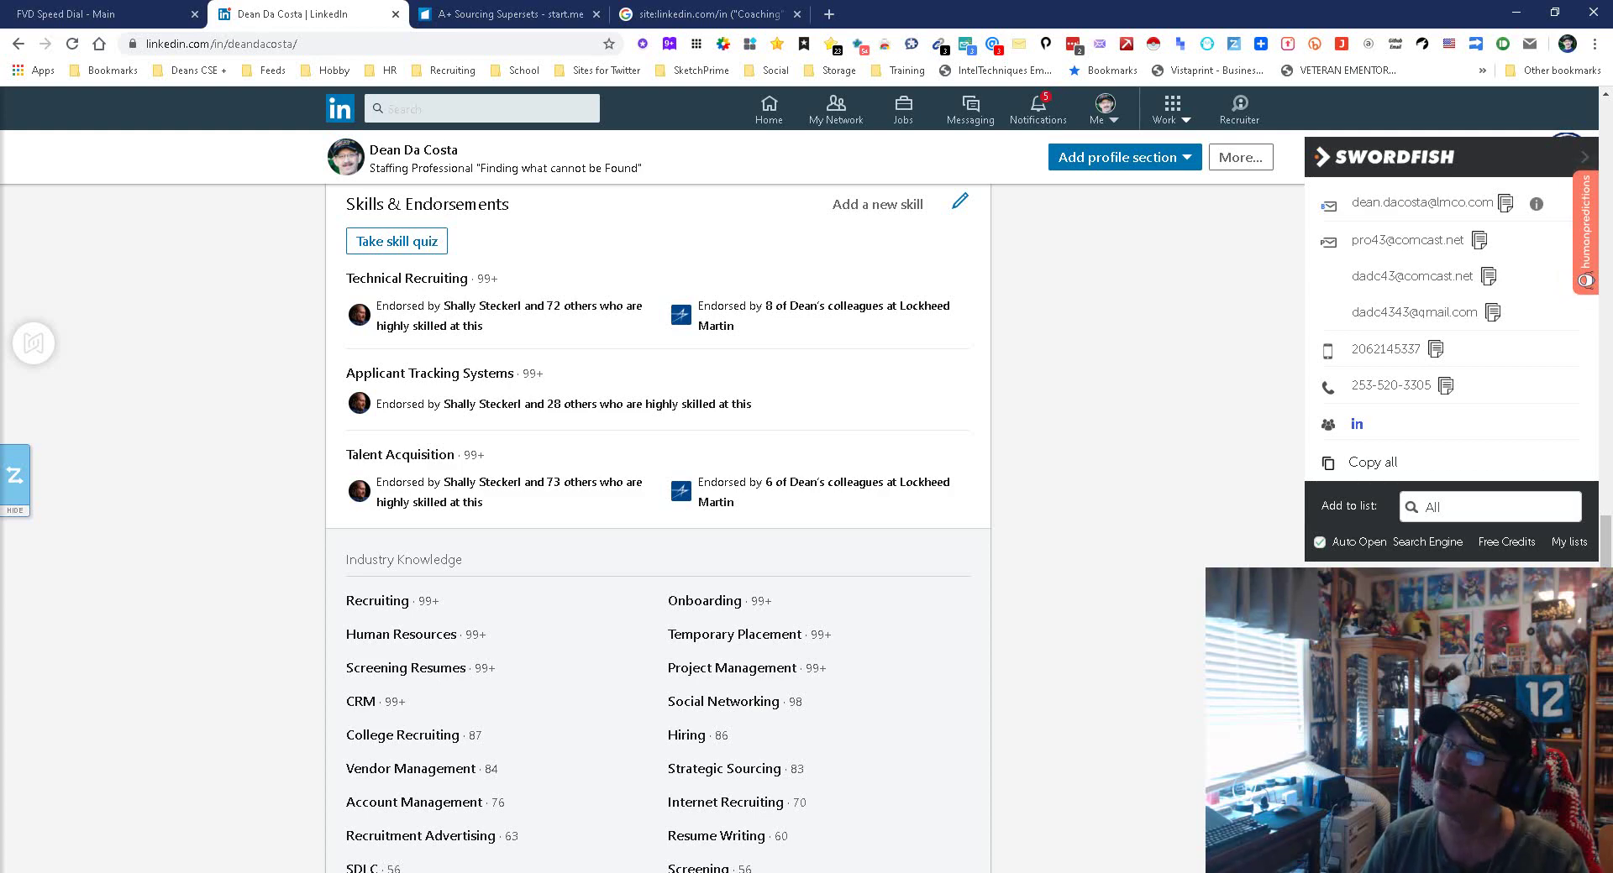
key(ctrl+4)
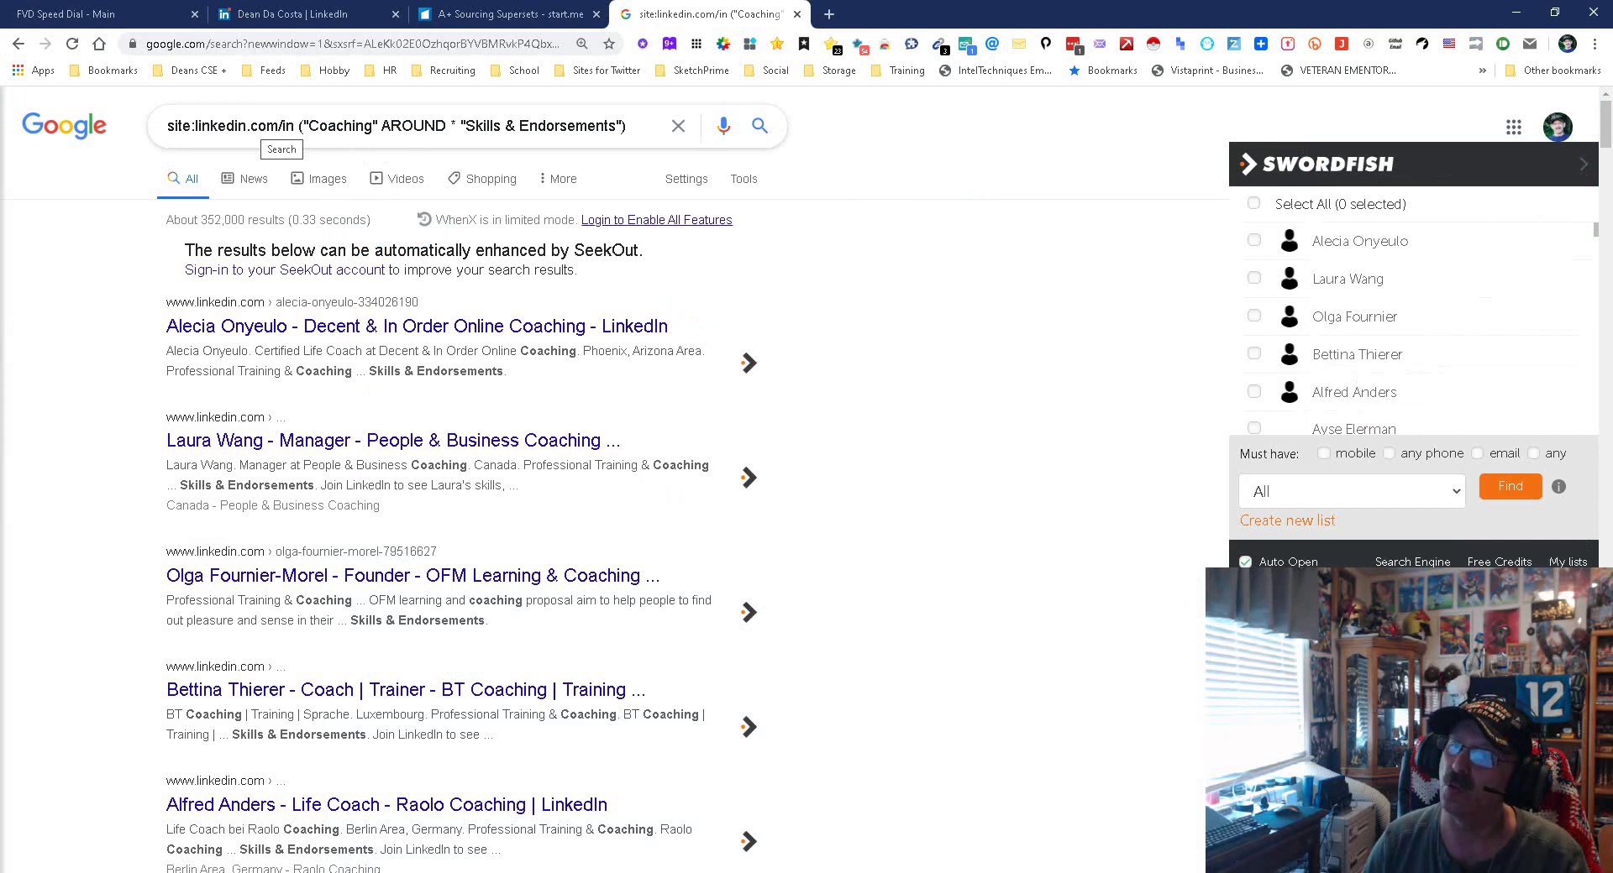
key(ctrl+shift+Tab)
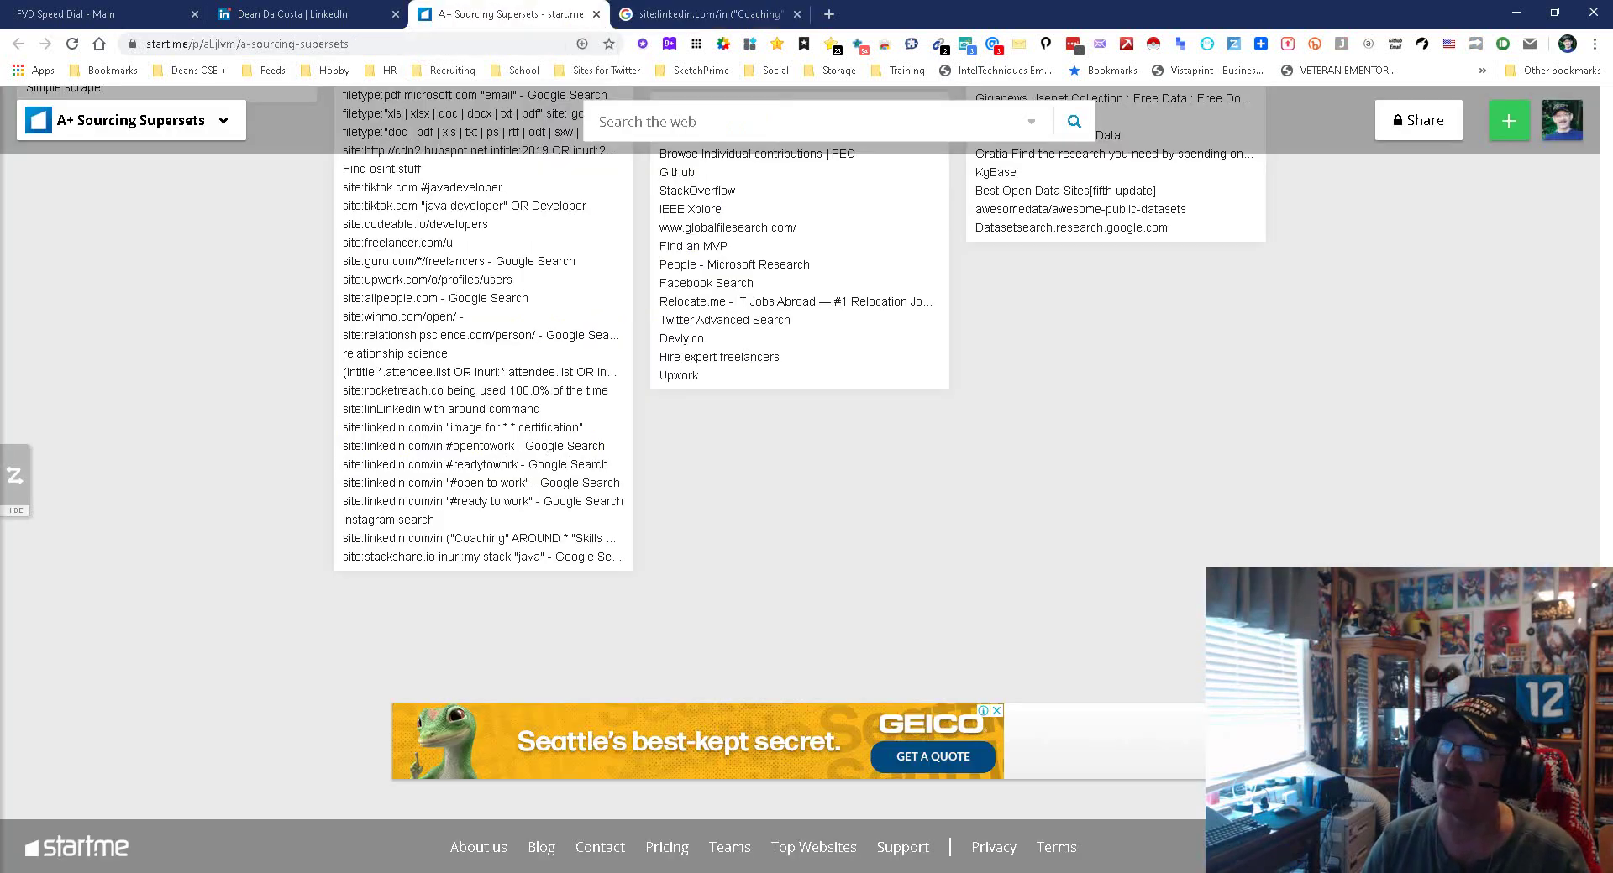
key(ctrl+shift+Tab)
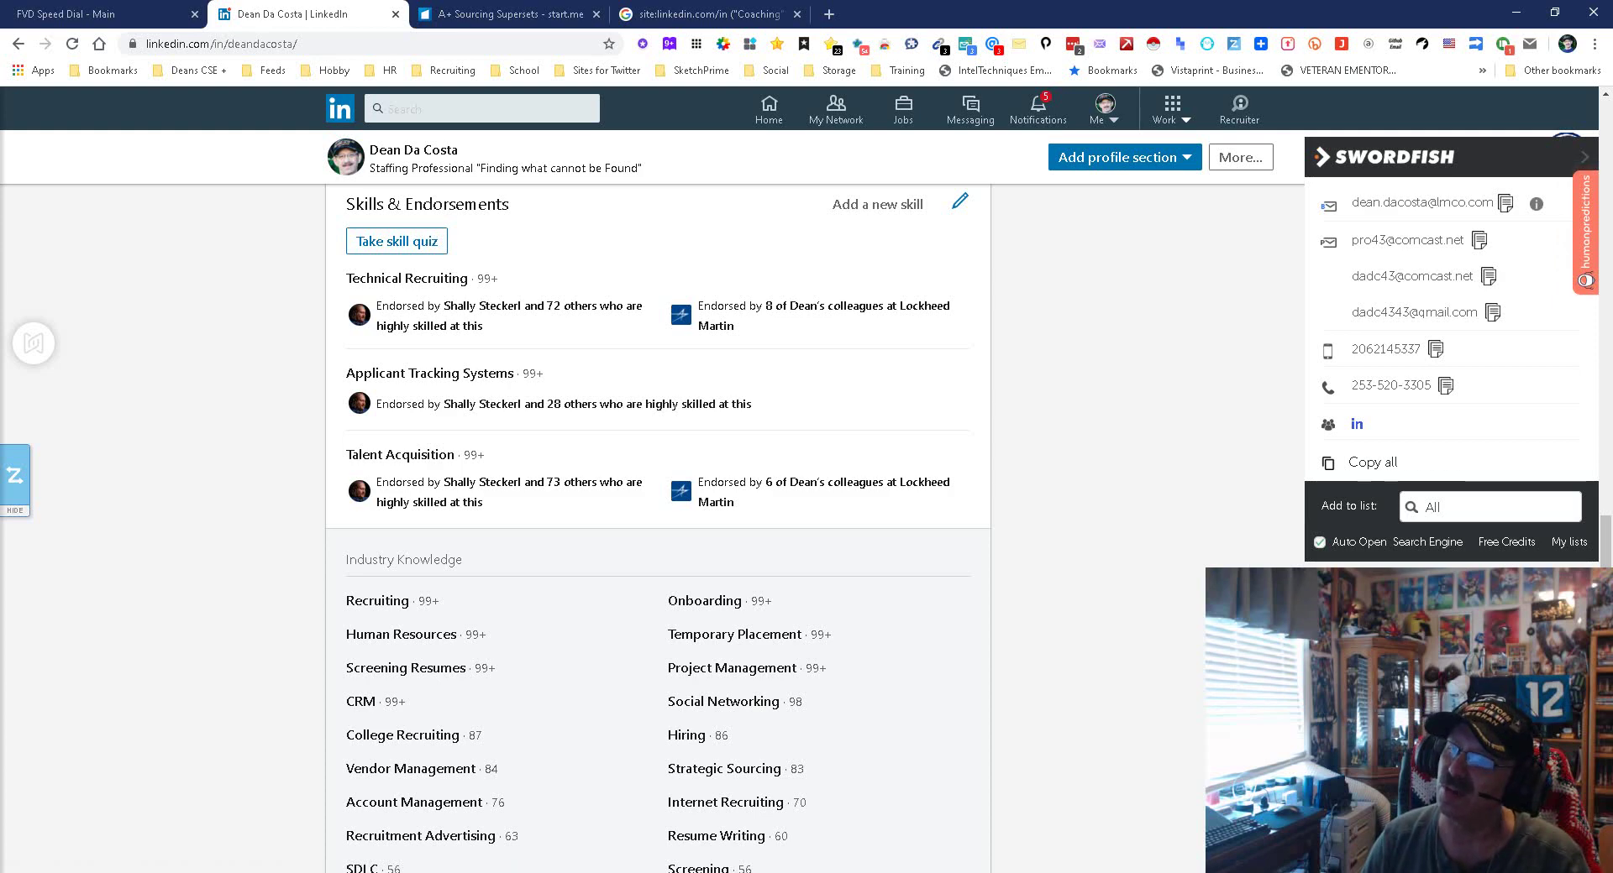
Review the expanded skill categories, then return to the Coaching AROUND Skills & Endorsements results.
scroll(445, 496, down, 5)
scroll(655, 504, up, 6)
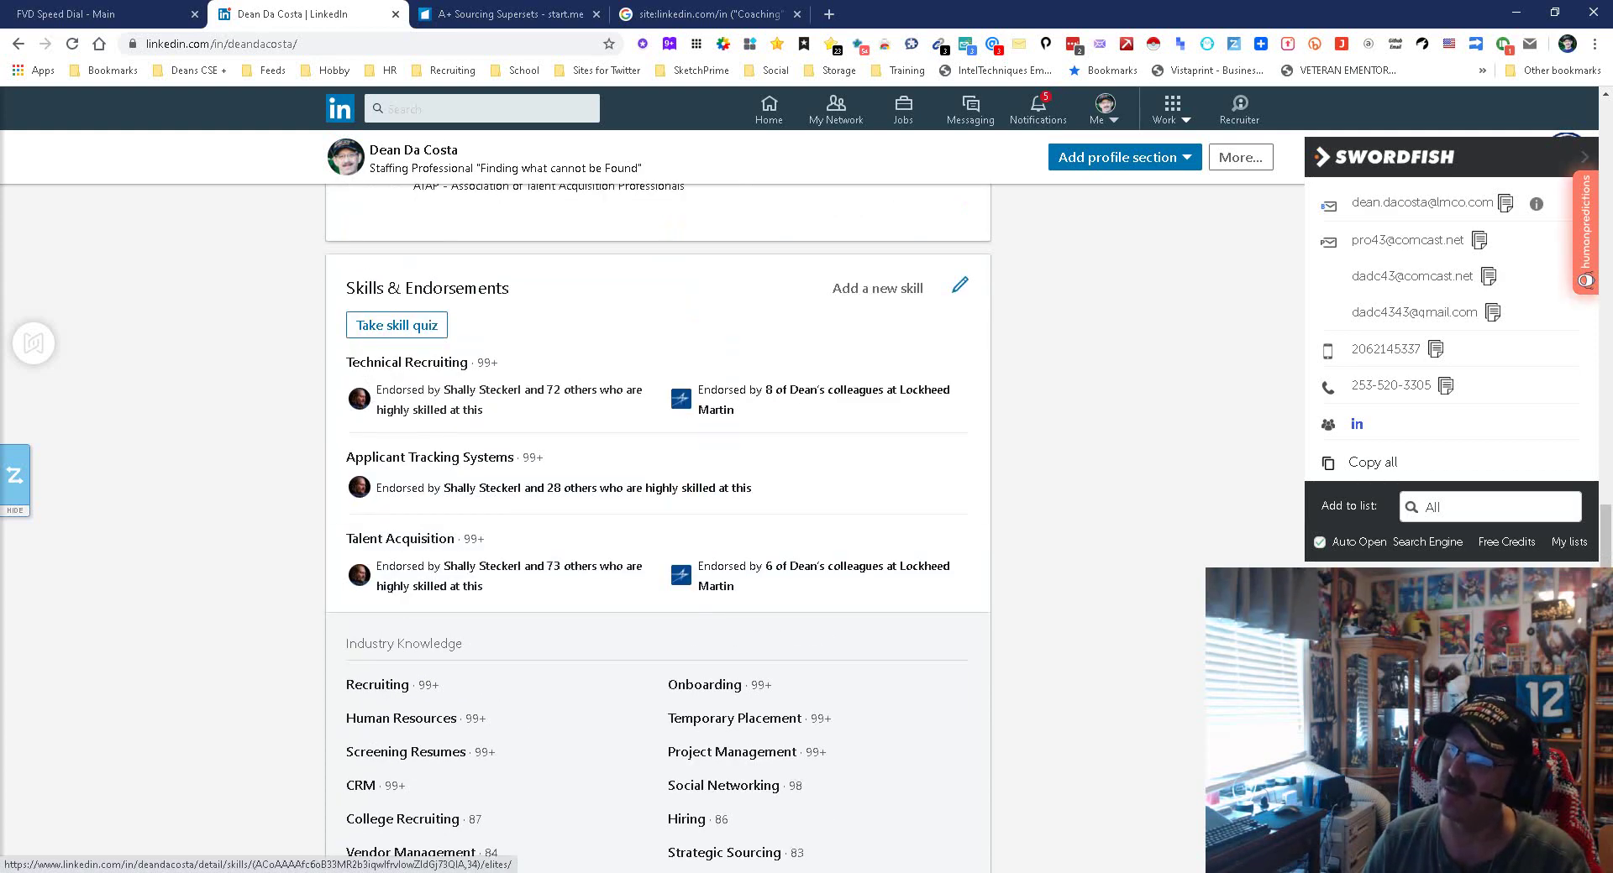
scroll(655, 504, down, 5)
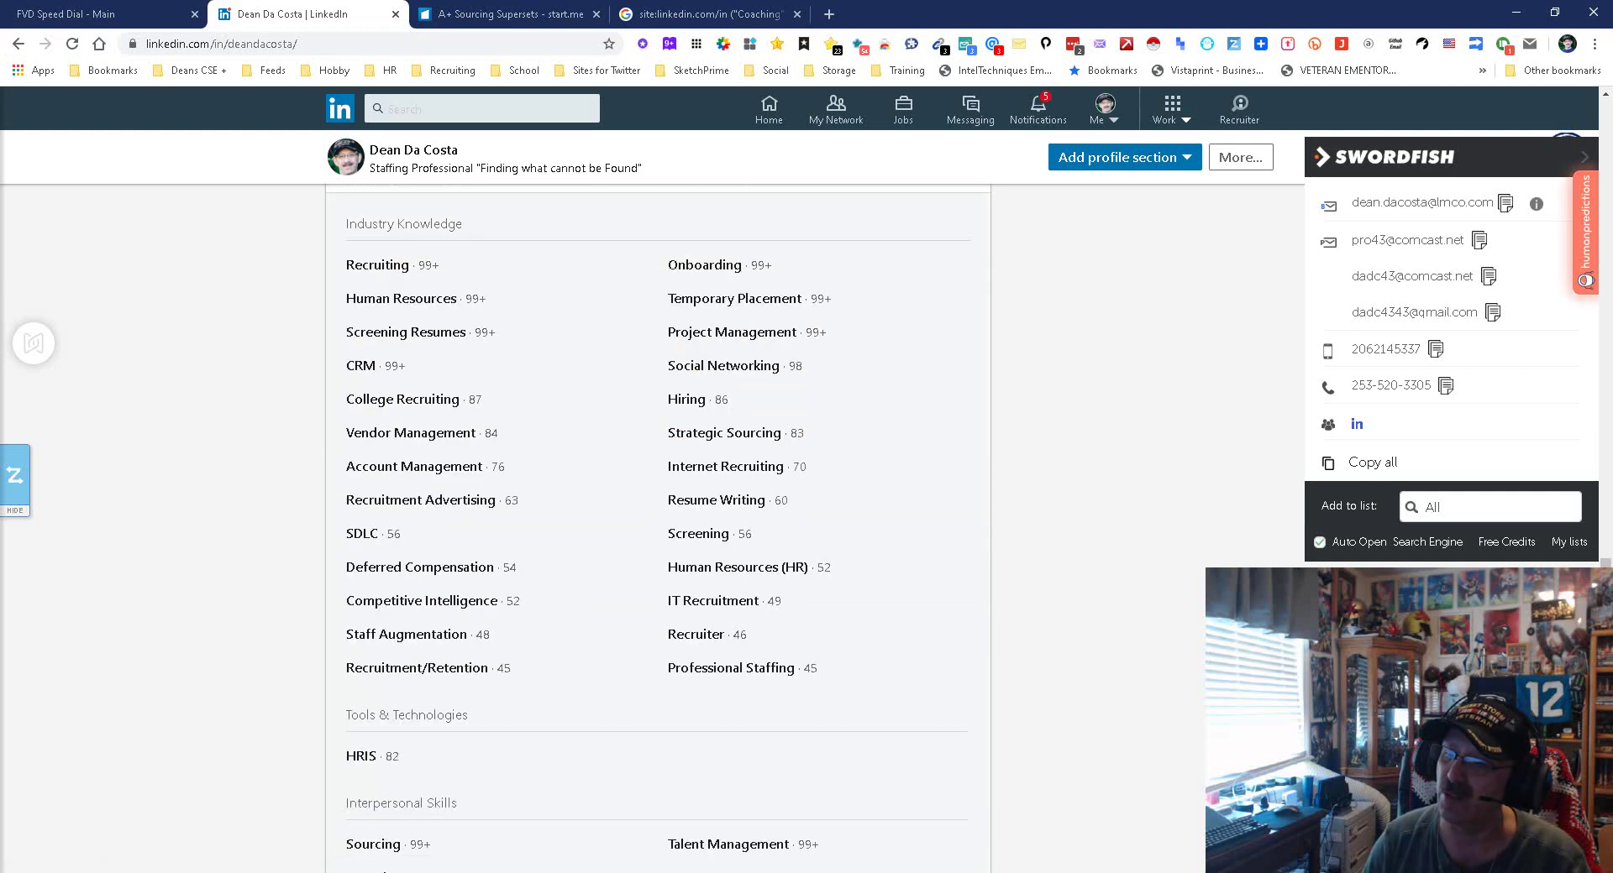
scroll(655, 504, down, 4)
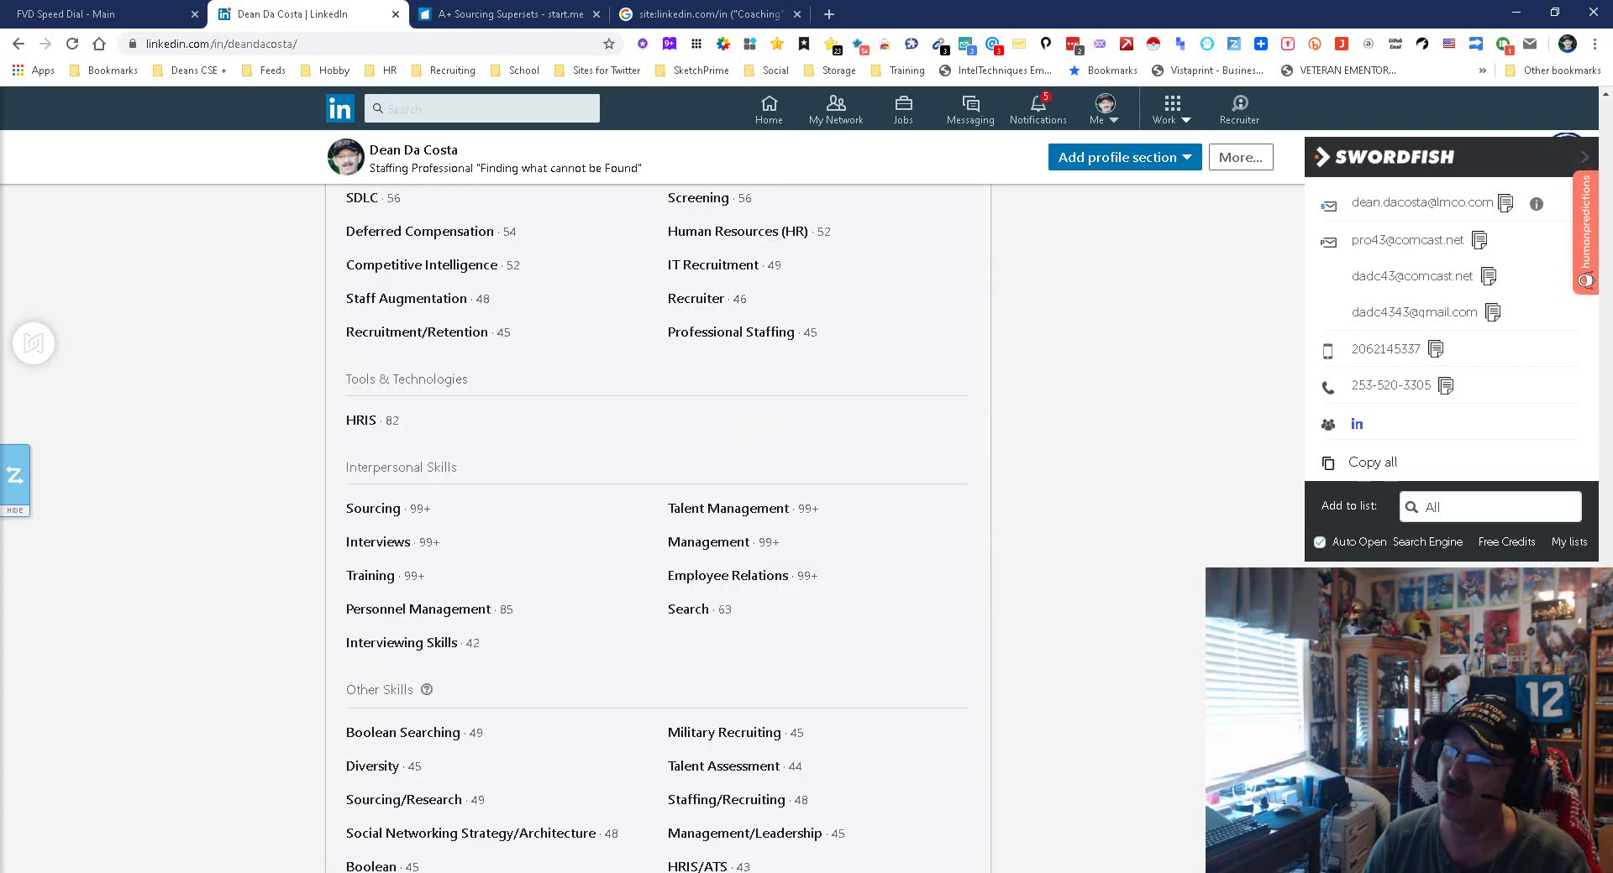
scroll(655, 530, up, 5)
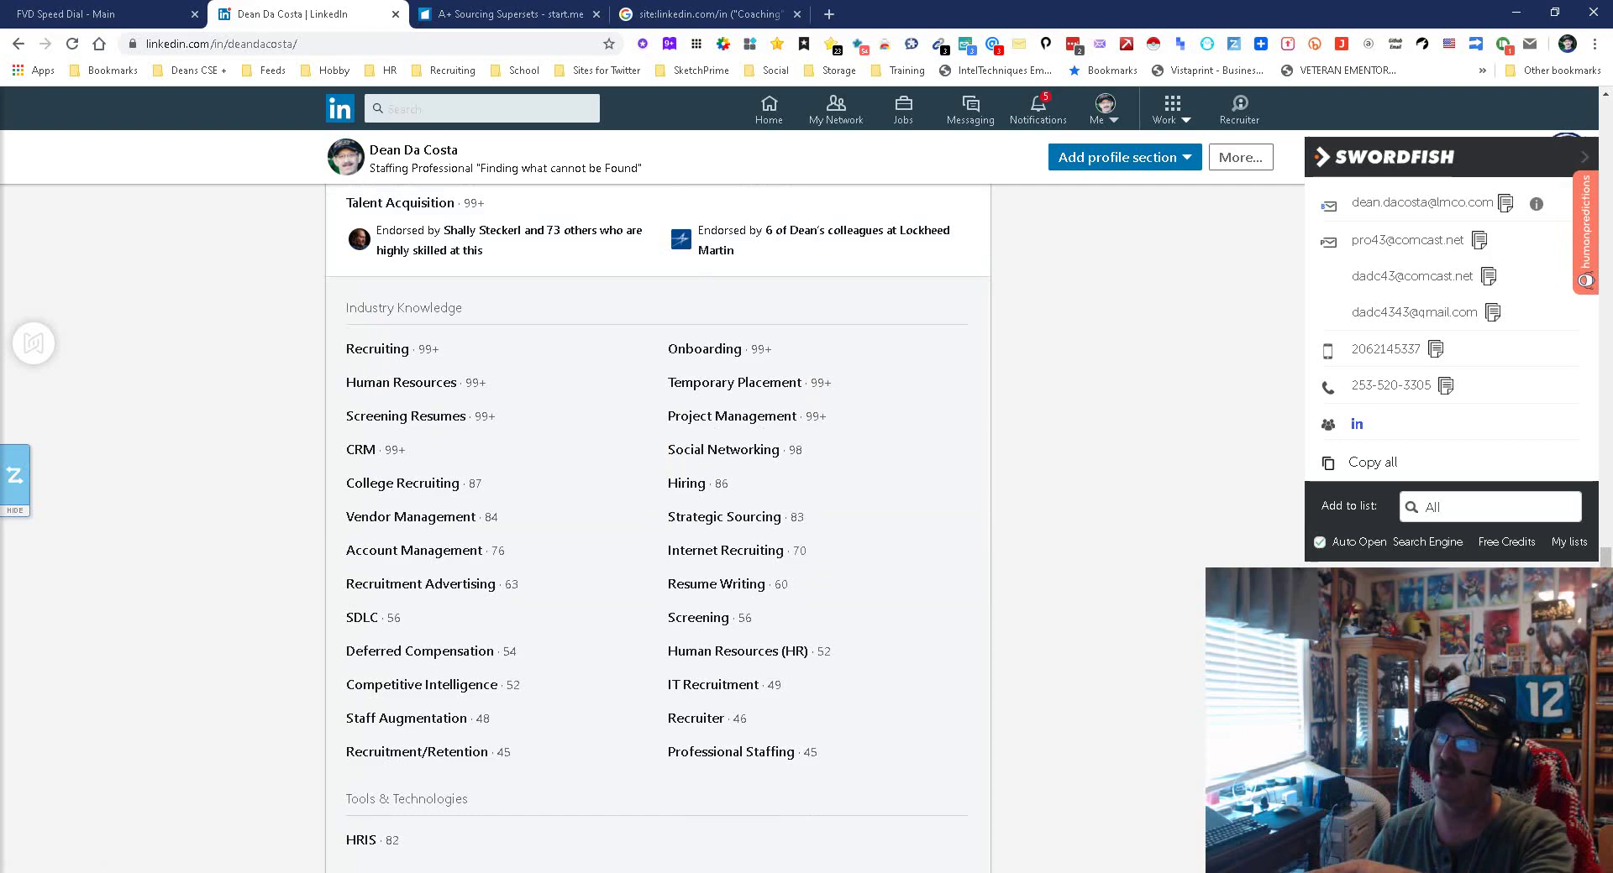
scroll(656, 504, down, 3)
scroll(655, 504, down, 3)
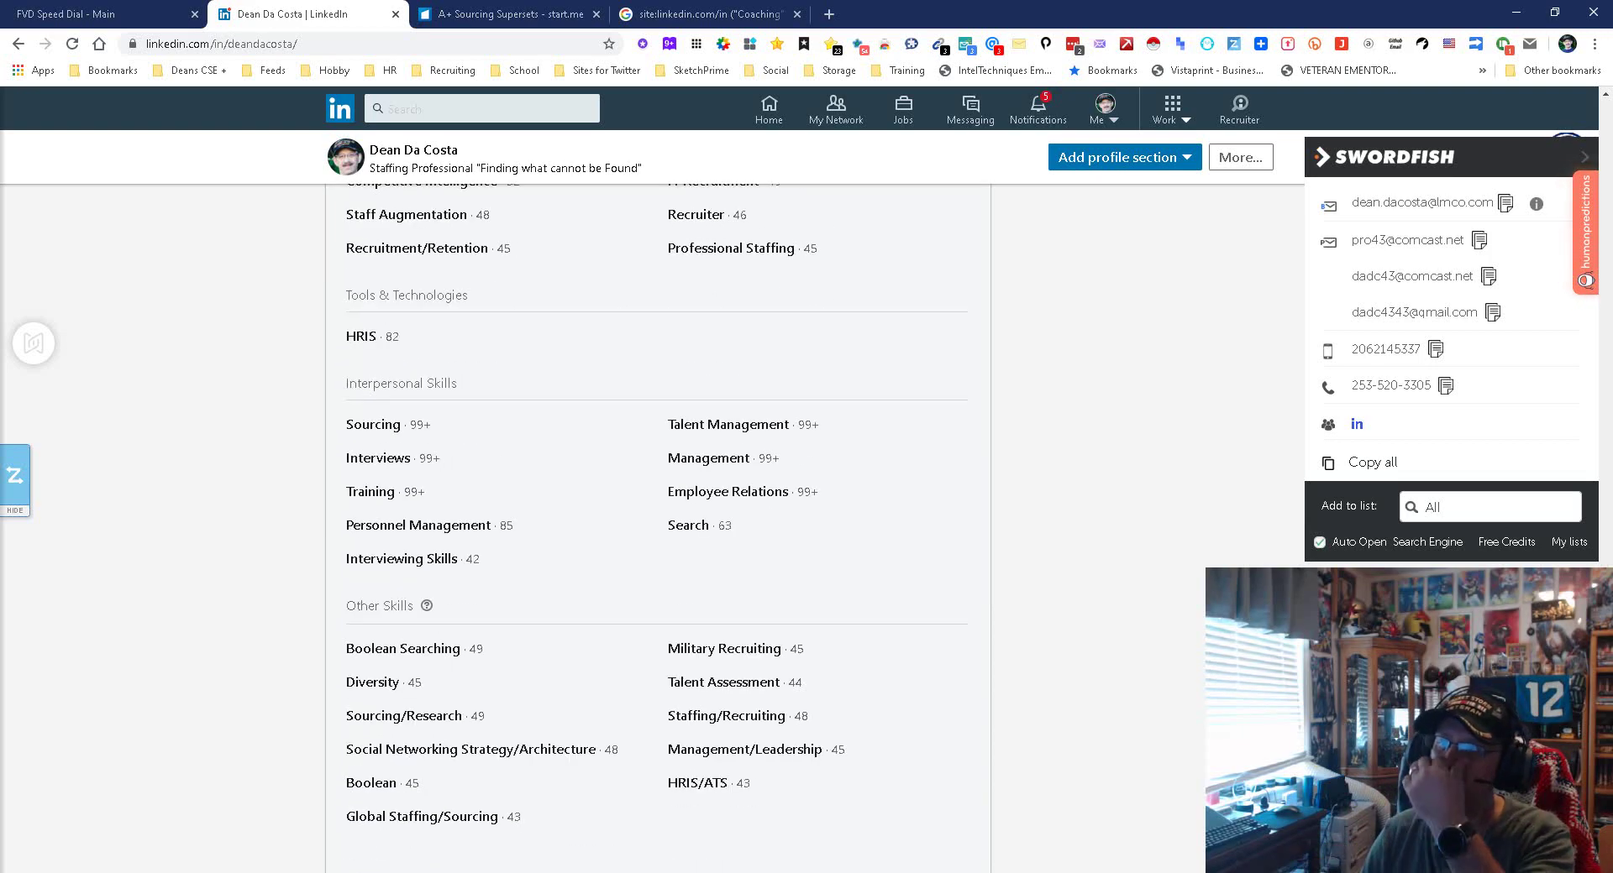
scroll(656, 504, down, 5)
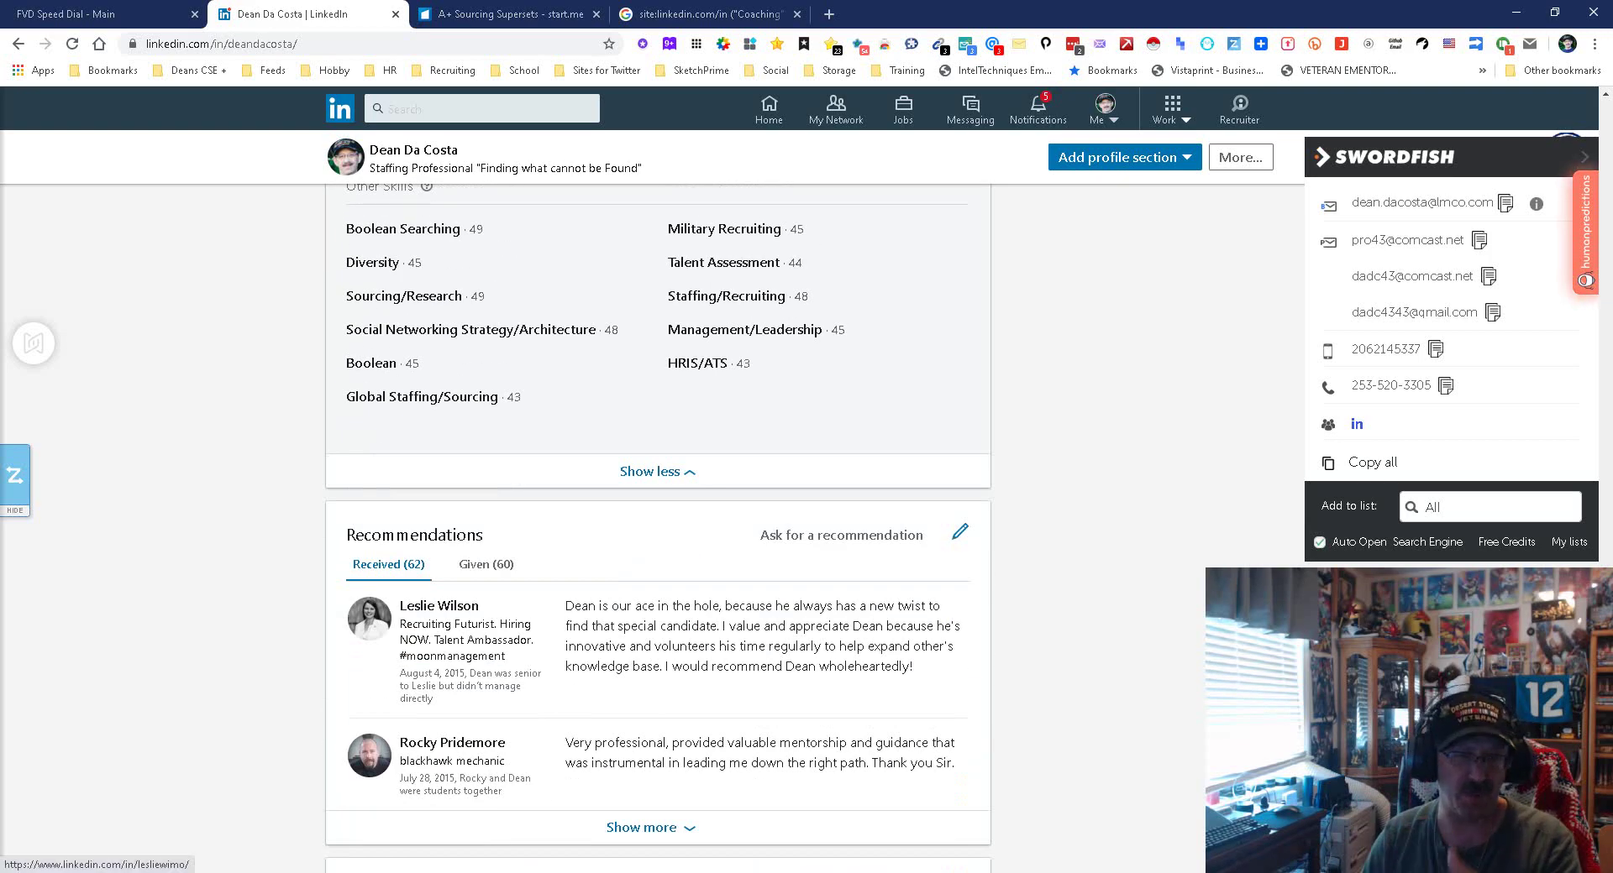
scroll(655, 504, up, 2)
scroll(655, 504, up, 3)
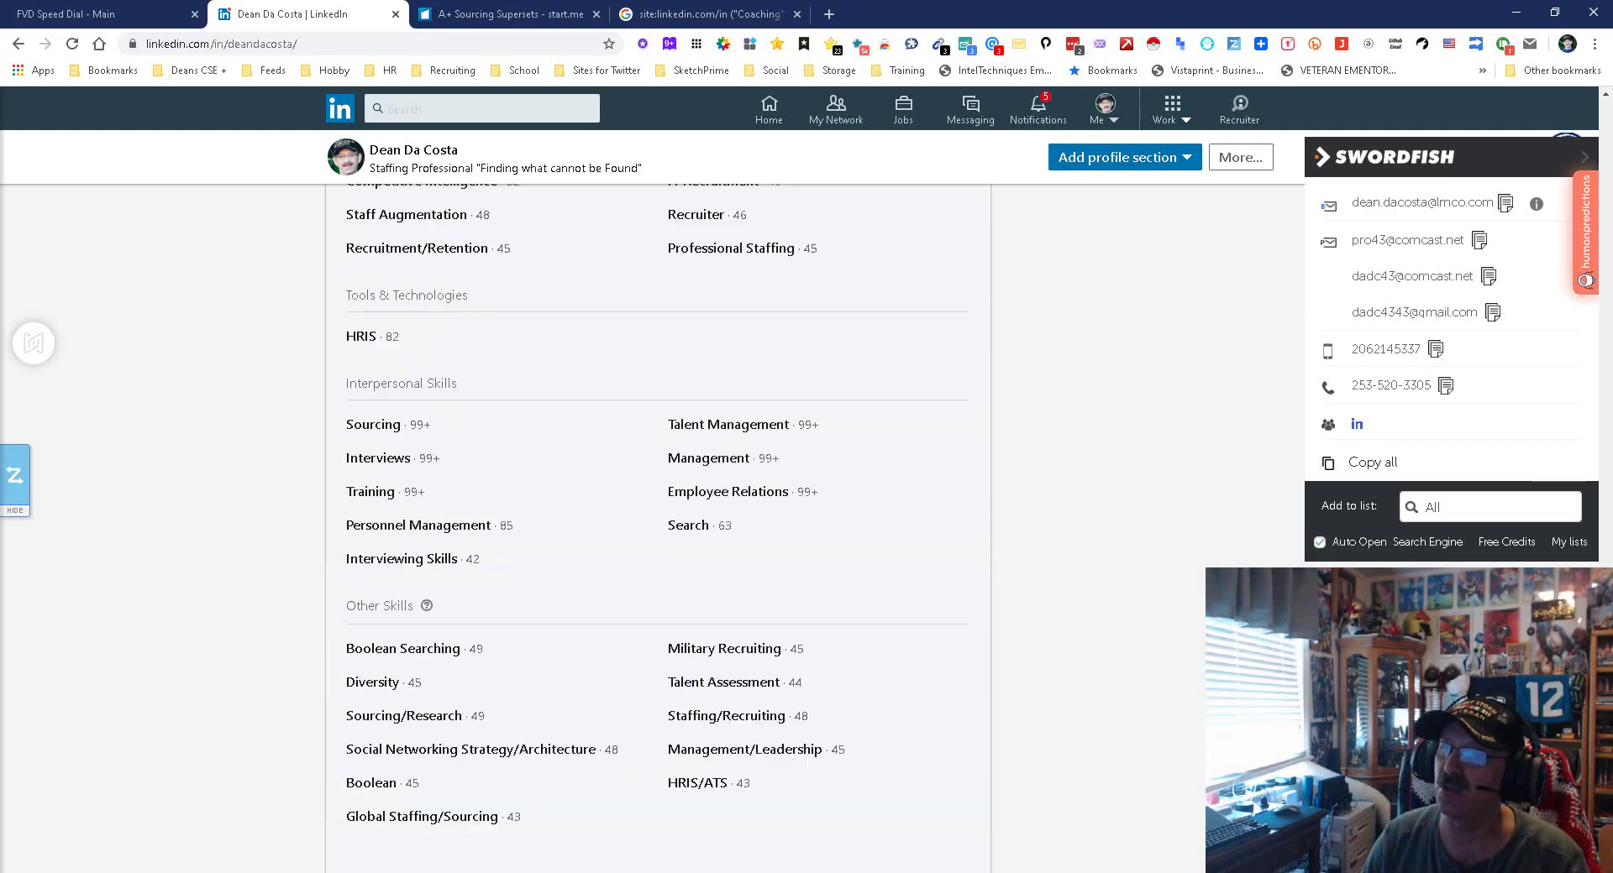
scroll(655, 504, up, 1)
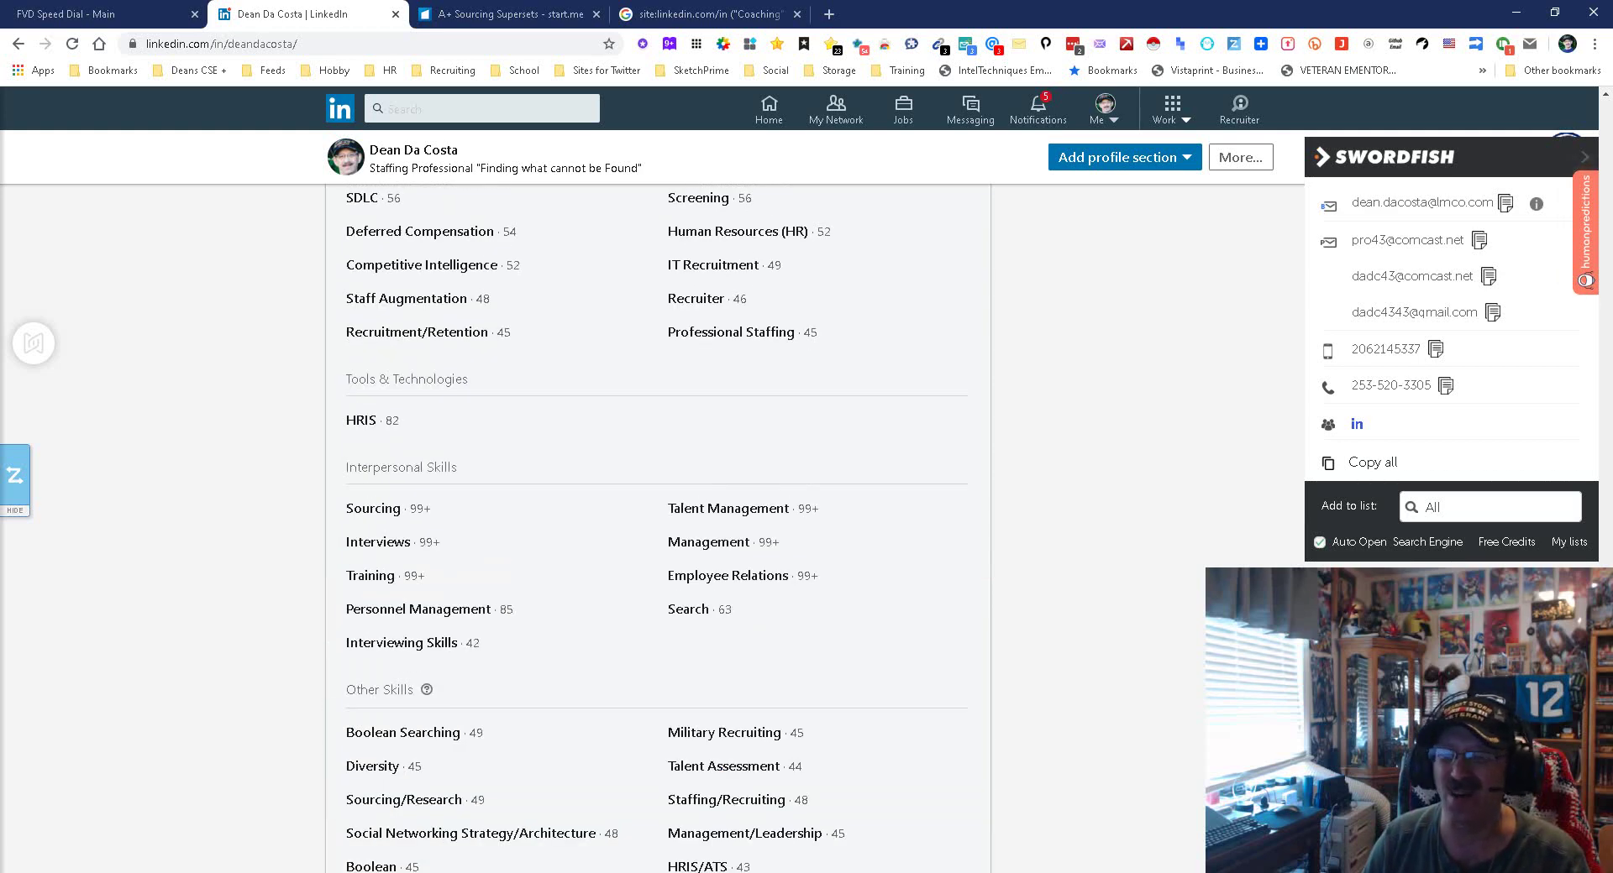
scroll(655, 530, up, 5)
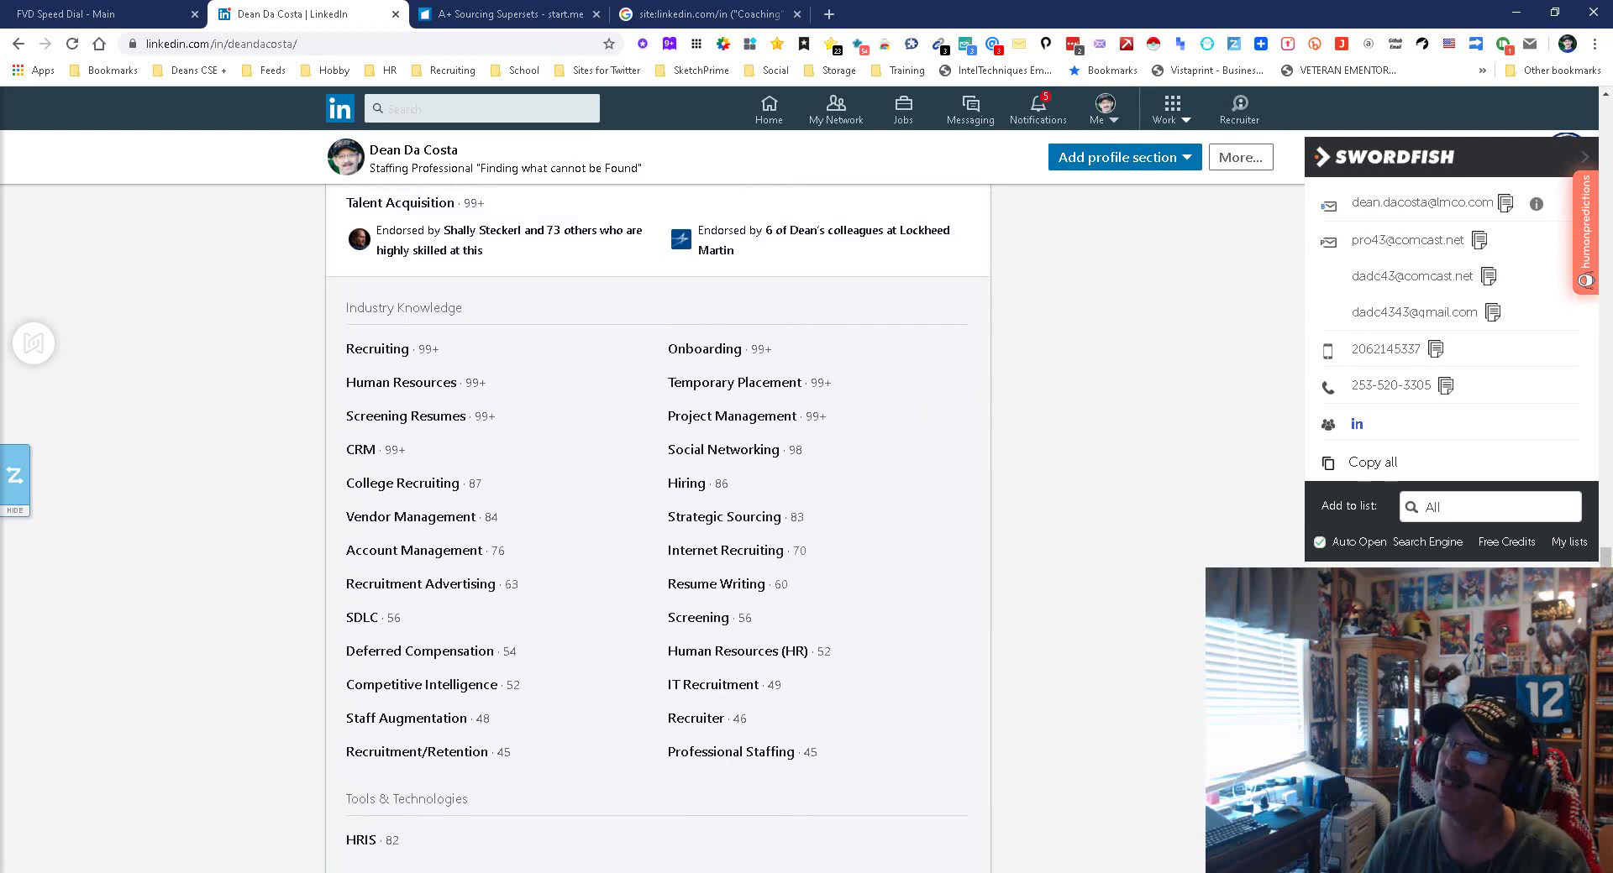
scroll(655, 529, up, 3)
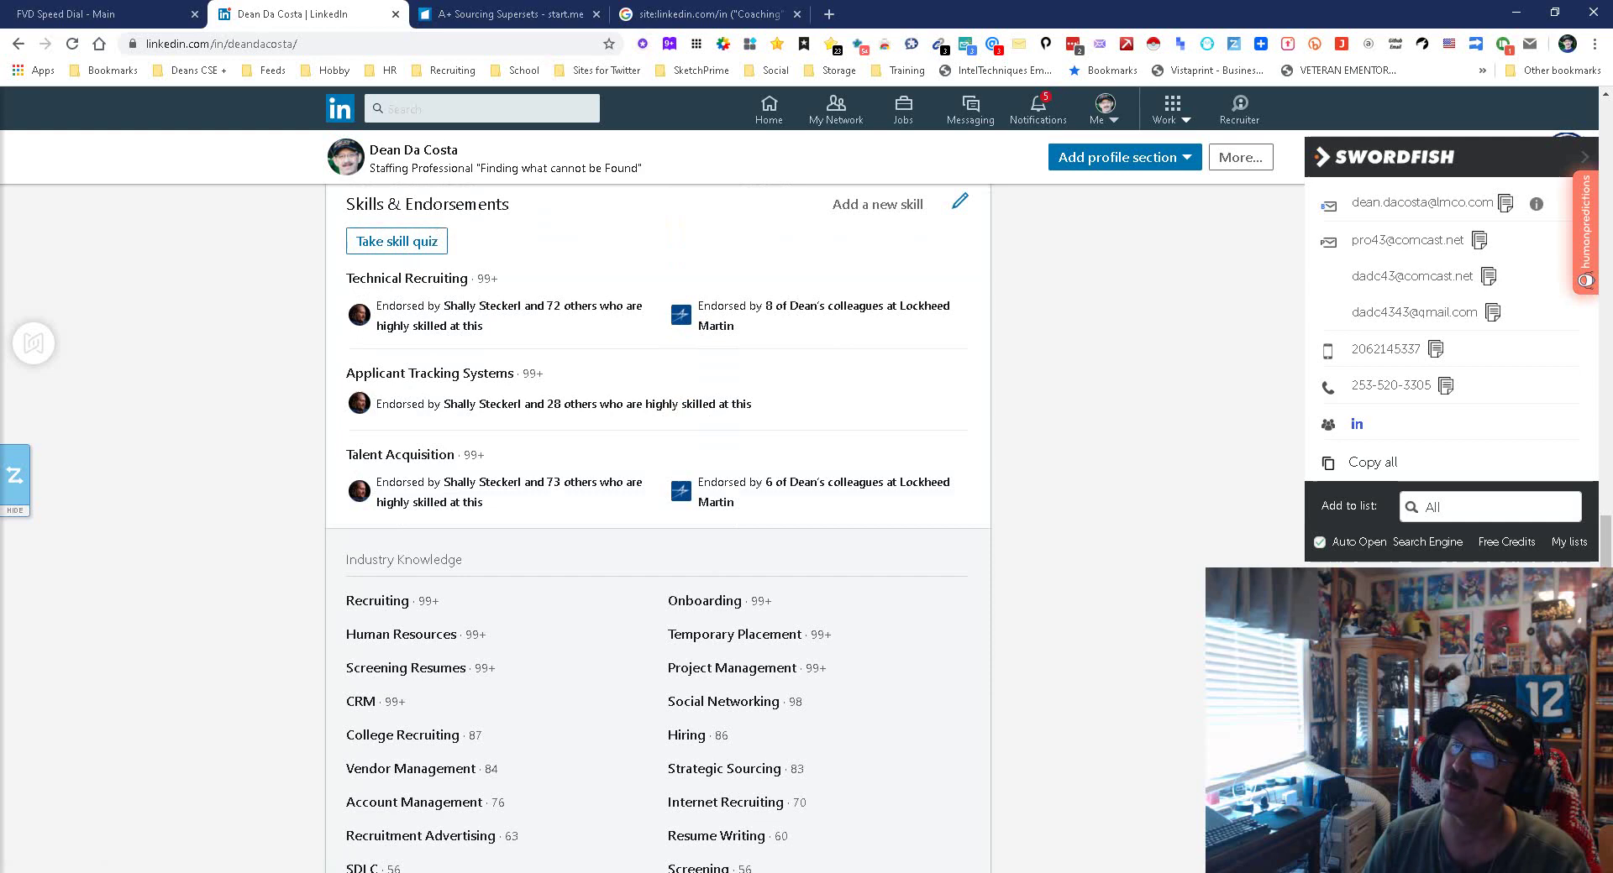
key(ctrl+4)
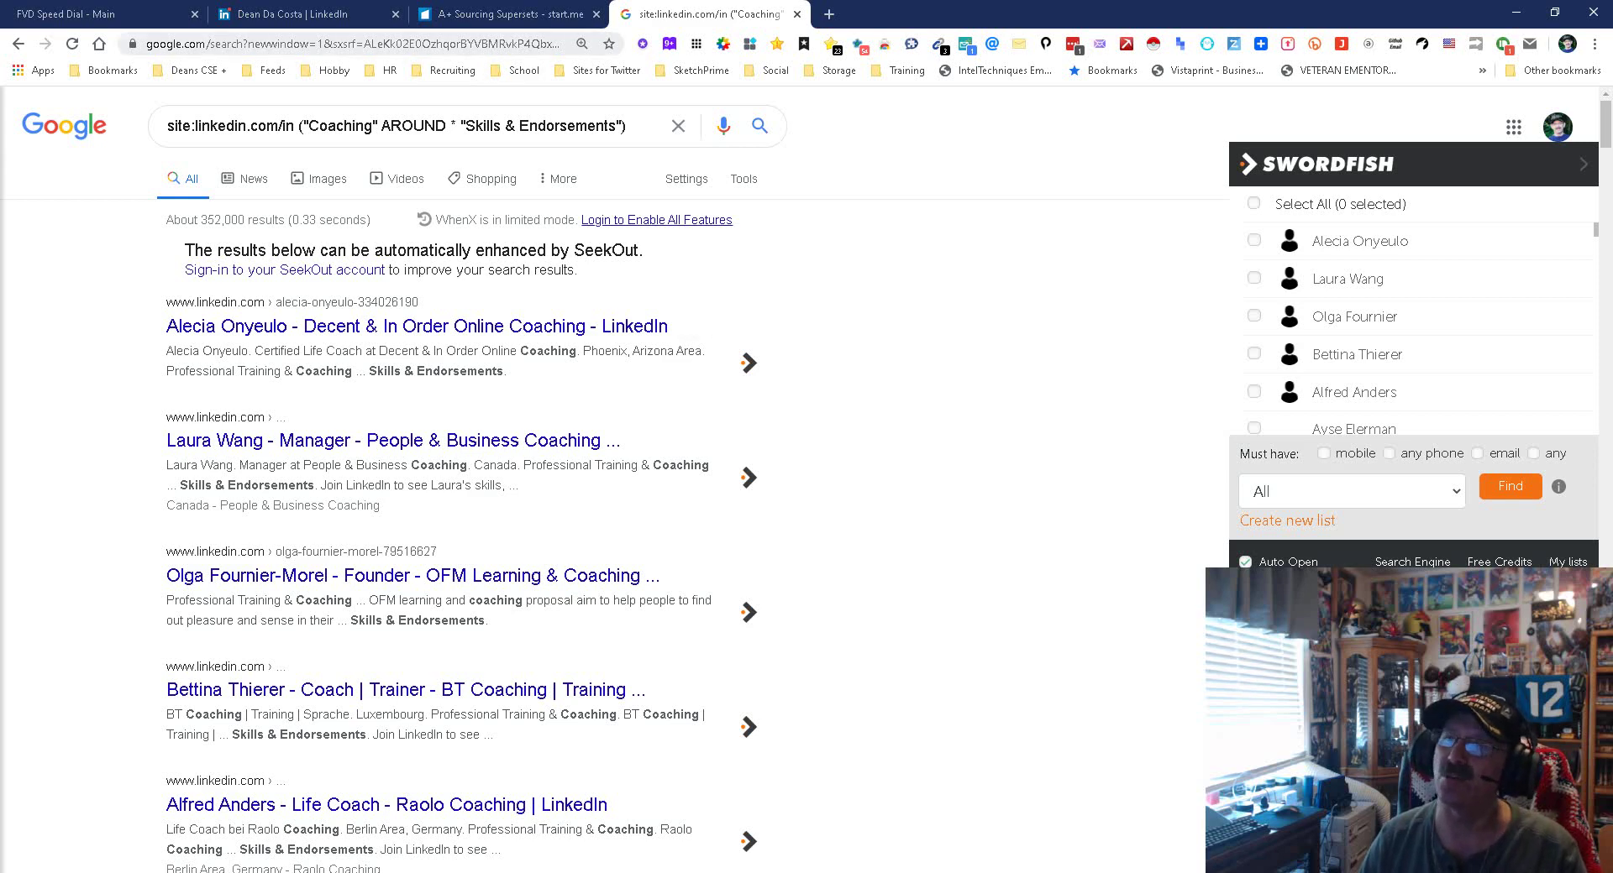
Replace Coaching with SDLC in the X-ray query and run the search.
key(ctrl+2)
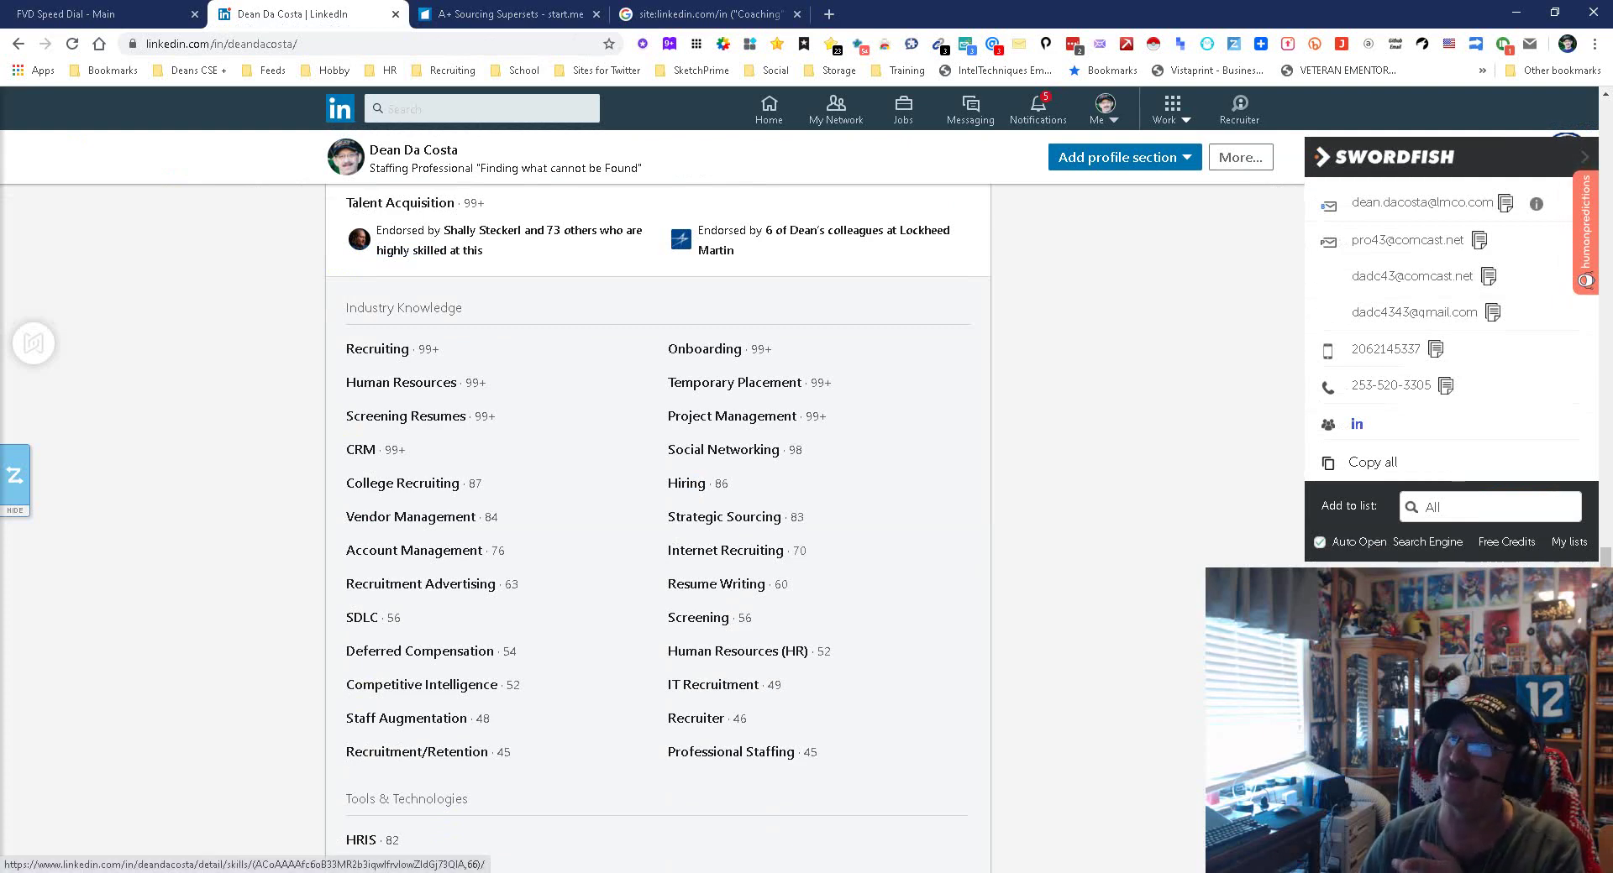
key(ctrl+4)
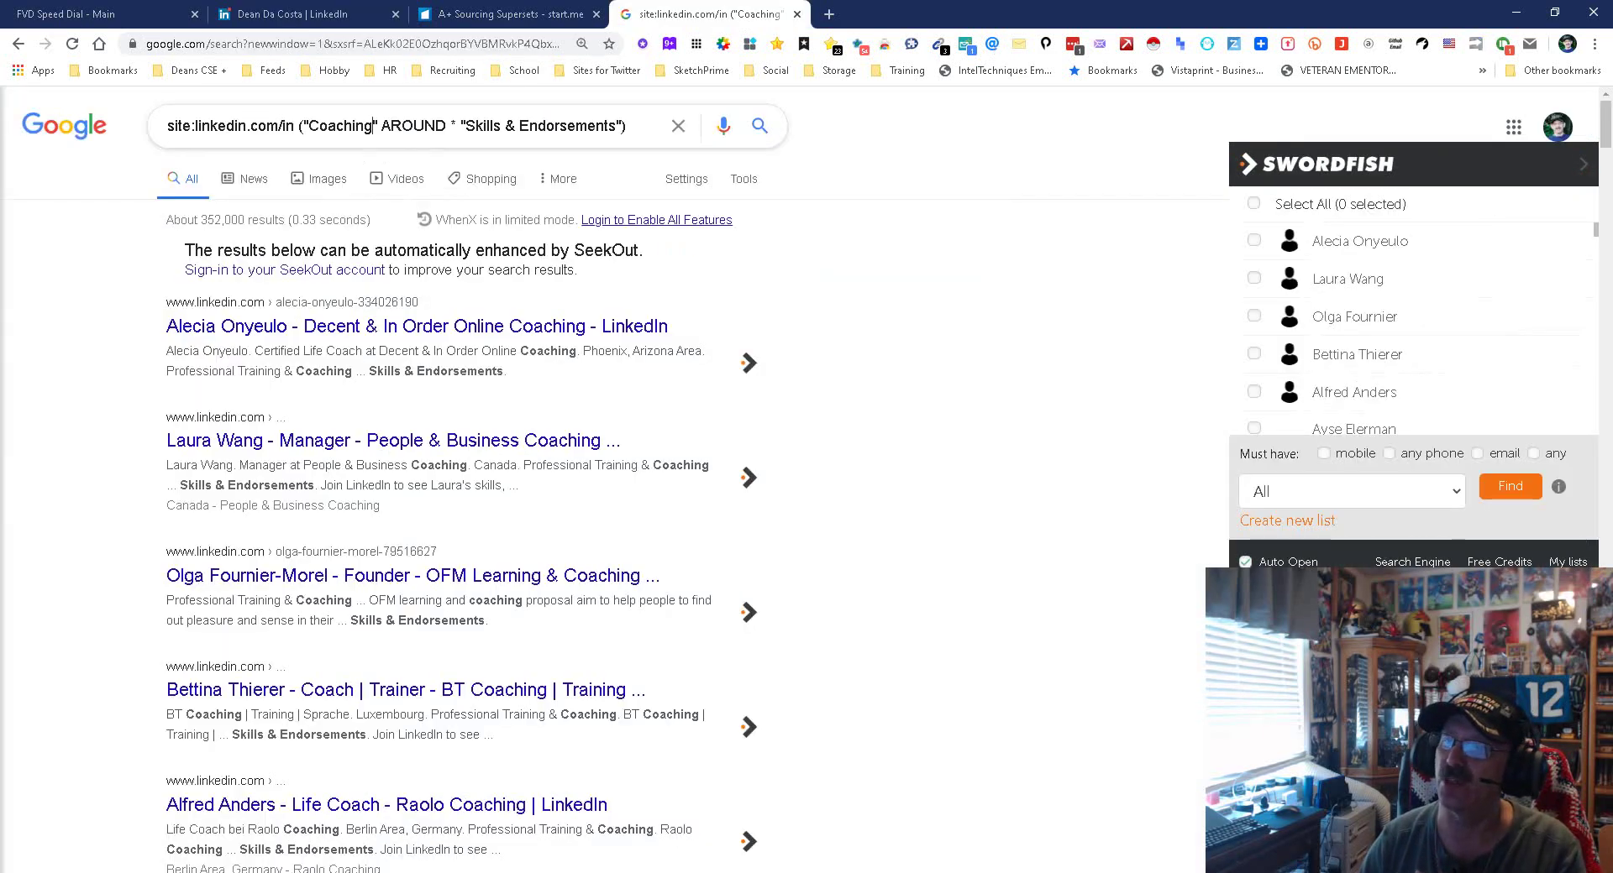
click(373, 125)
key(BackSpace)
key(BackSpace)
key(BackSpace)
key(BackSpace)
key(BackSpace)
key(BackSpace)
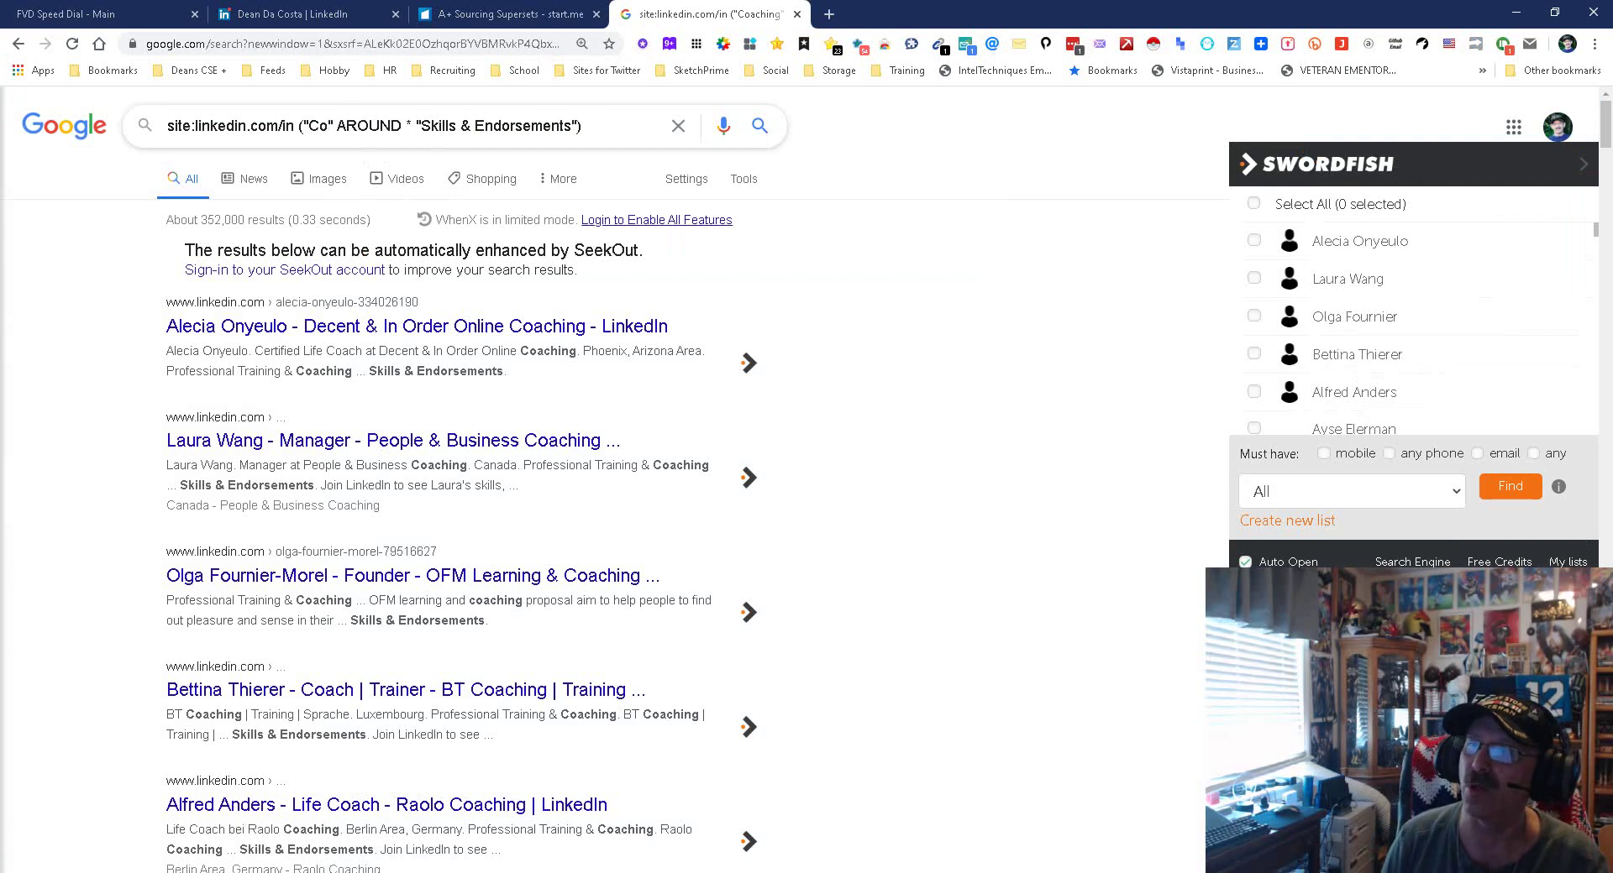
key(BackSpace)
key(BackSpace)
text(S)
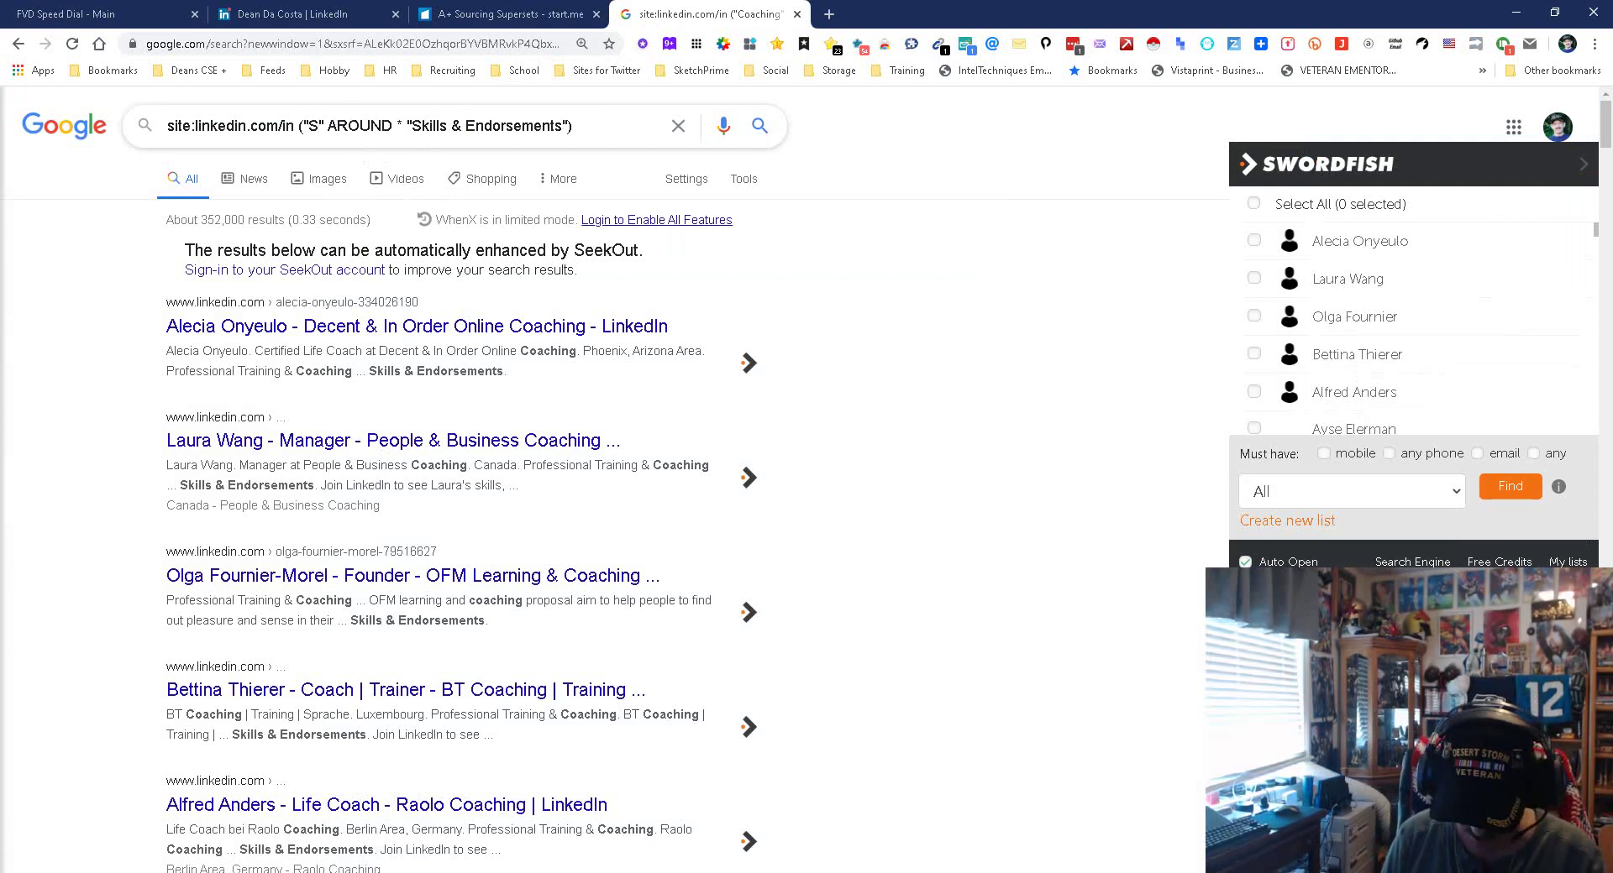
text(DLC)
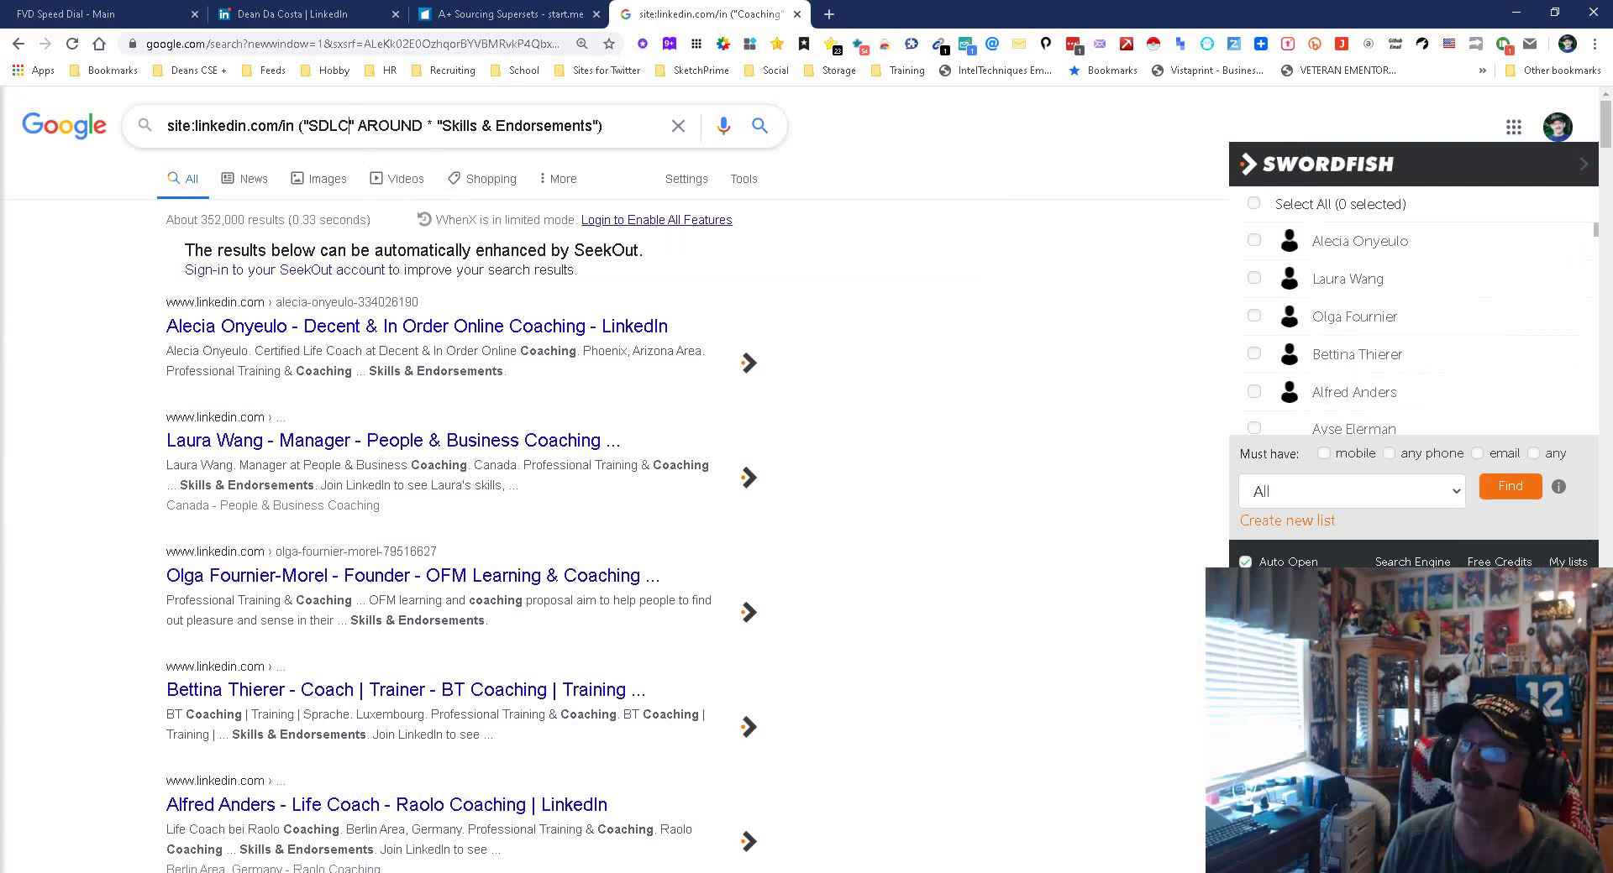
key(Return)
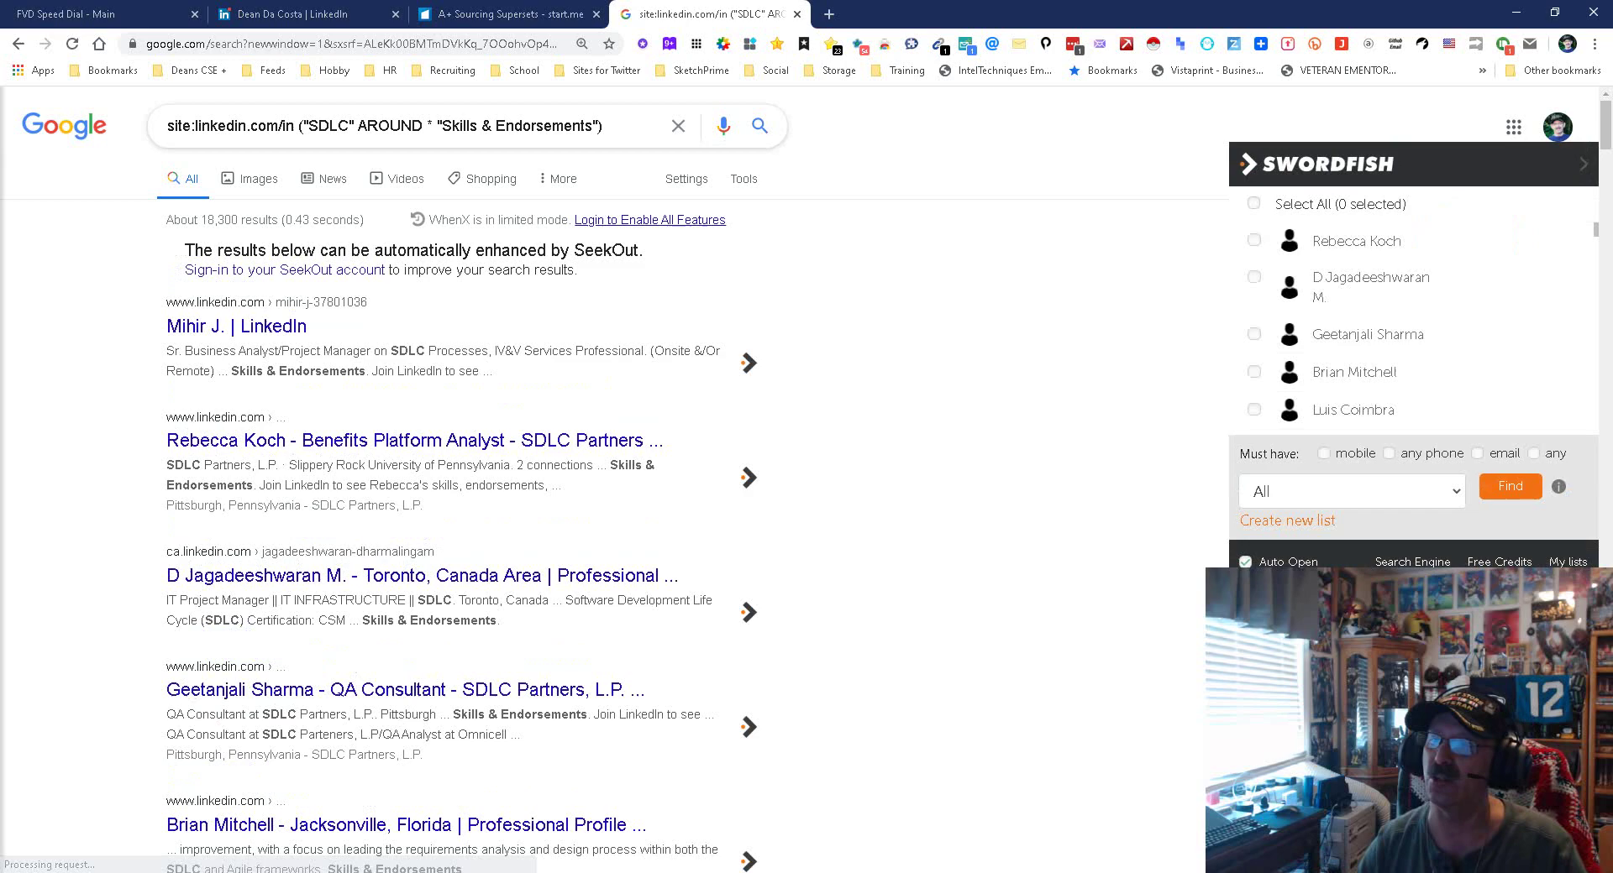
Scroll through the SDLC results listing business analyst and QA analyst profiles.
scroll(445, 403, down, 8)
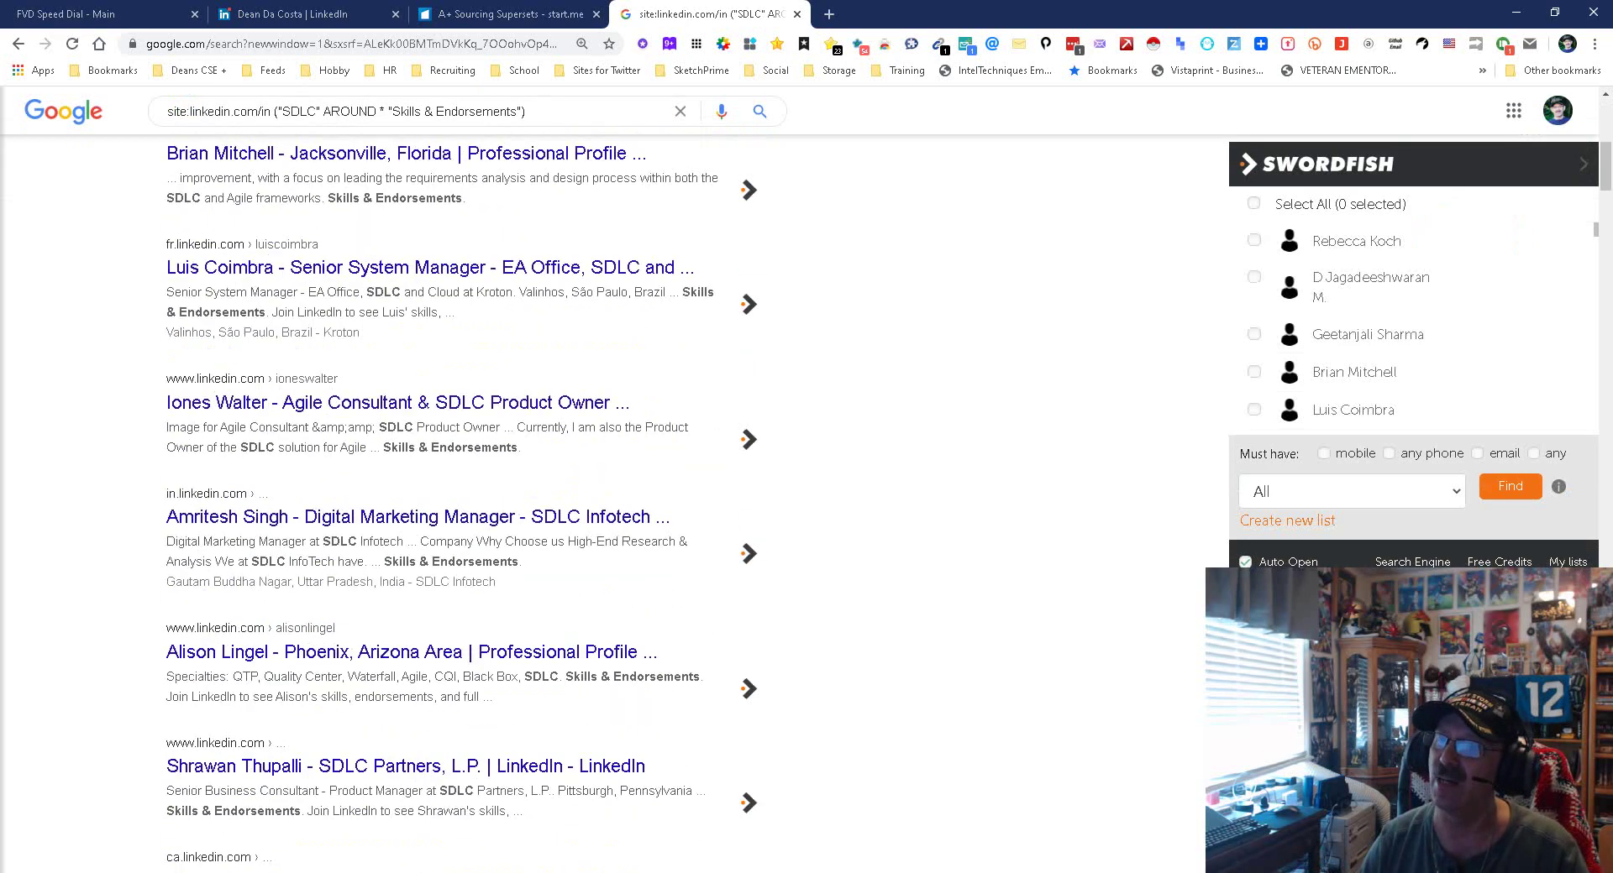
scroll(663, 445, down, 5)
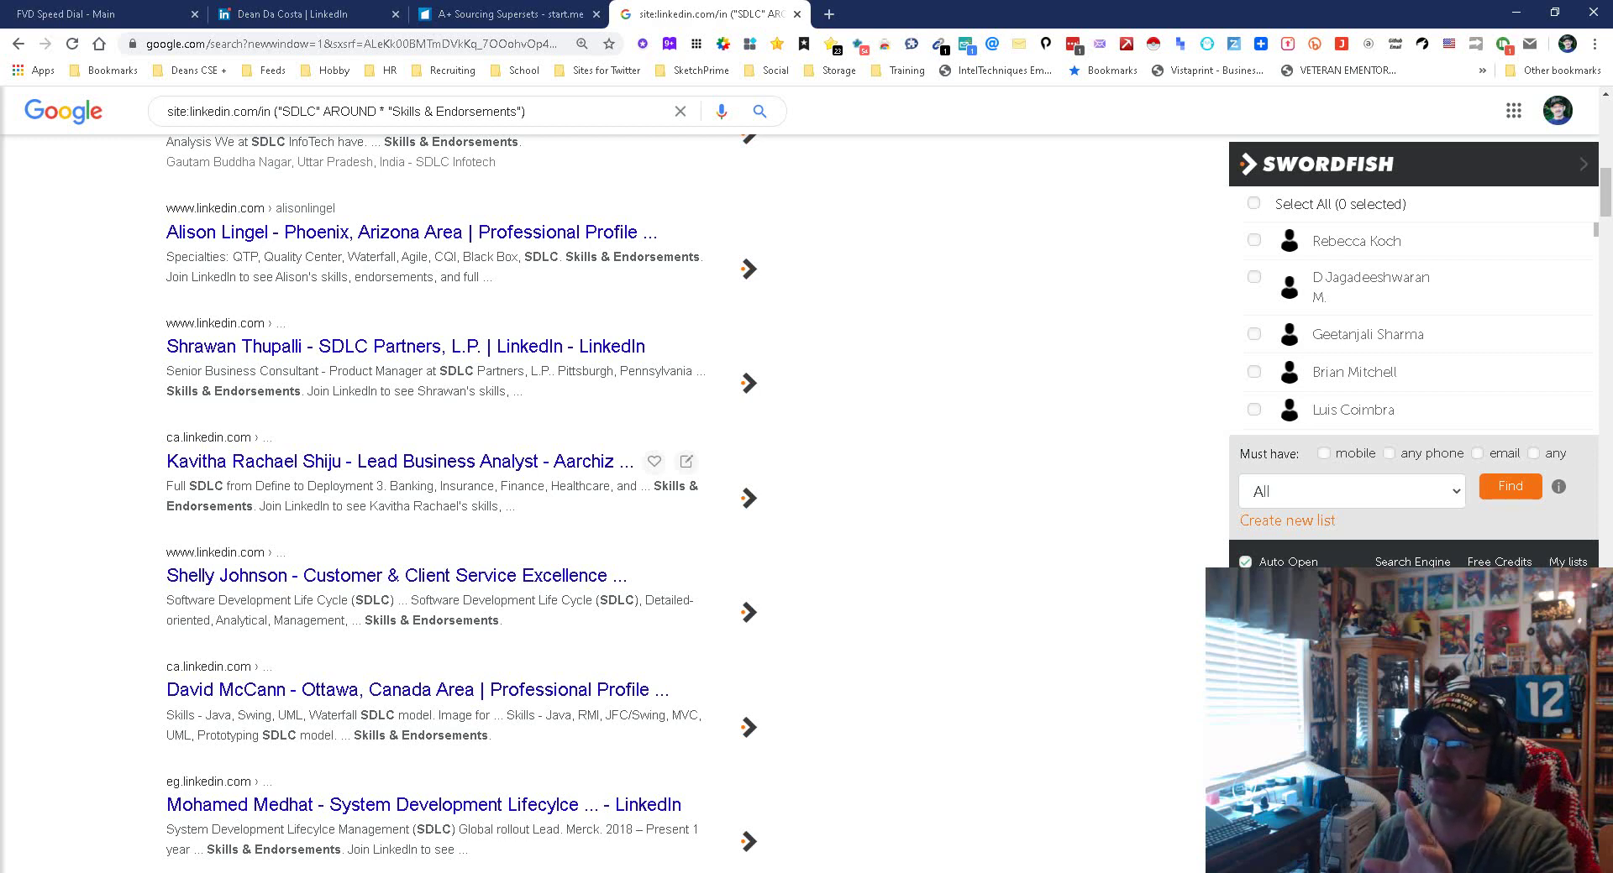
scroll(663, 445, down, 2)
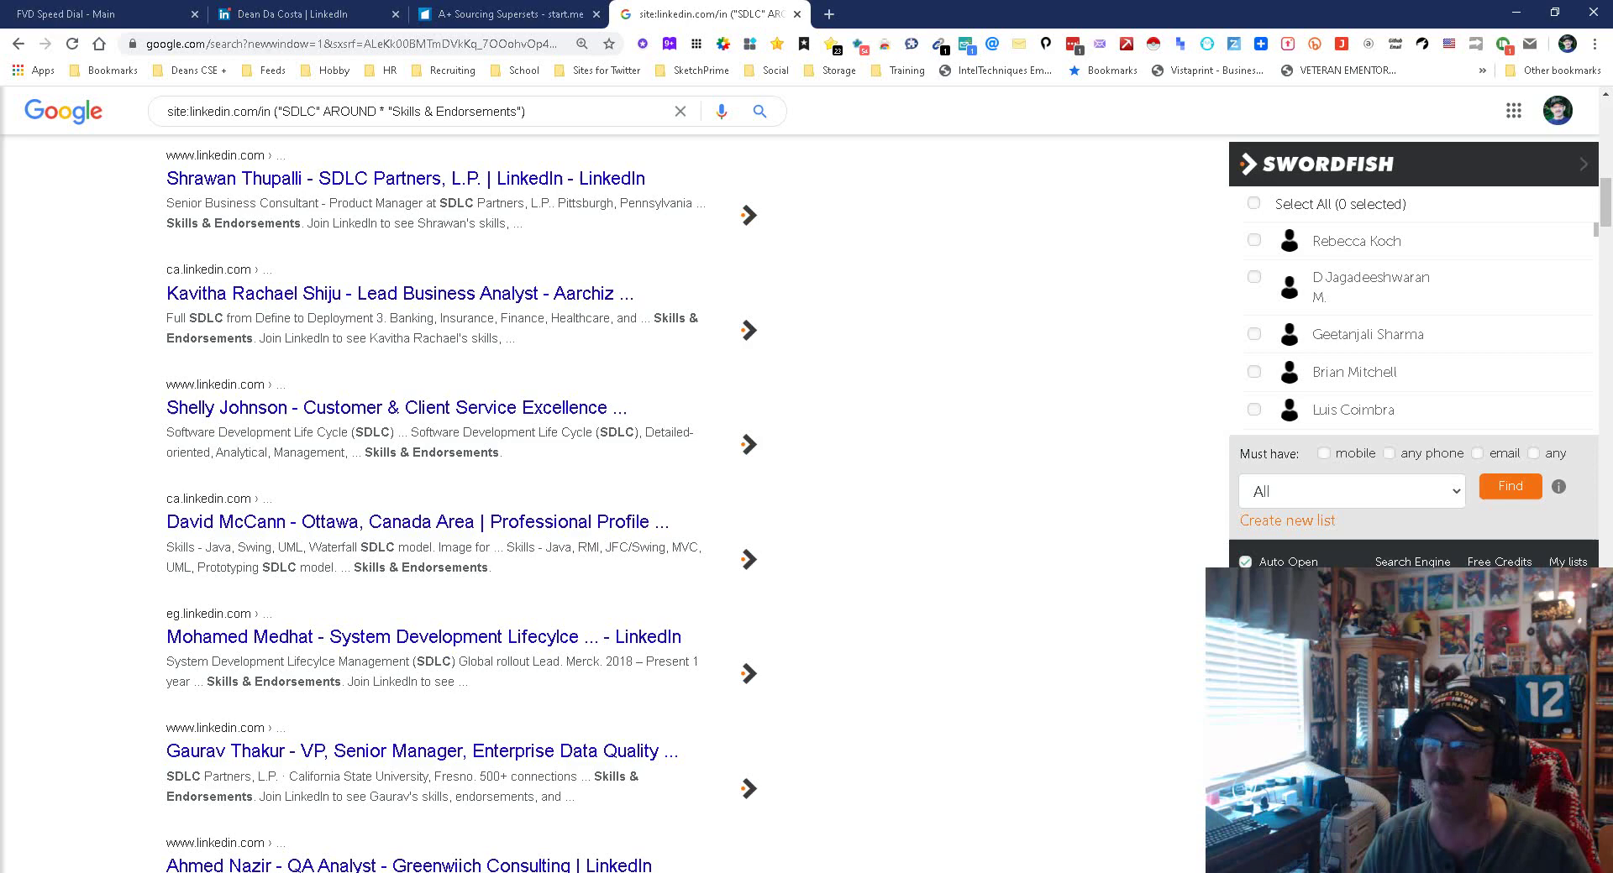
Find and copy the Industry Knowledge heading on the LinkedIn profile.
key(ctrl+2)
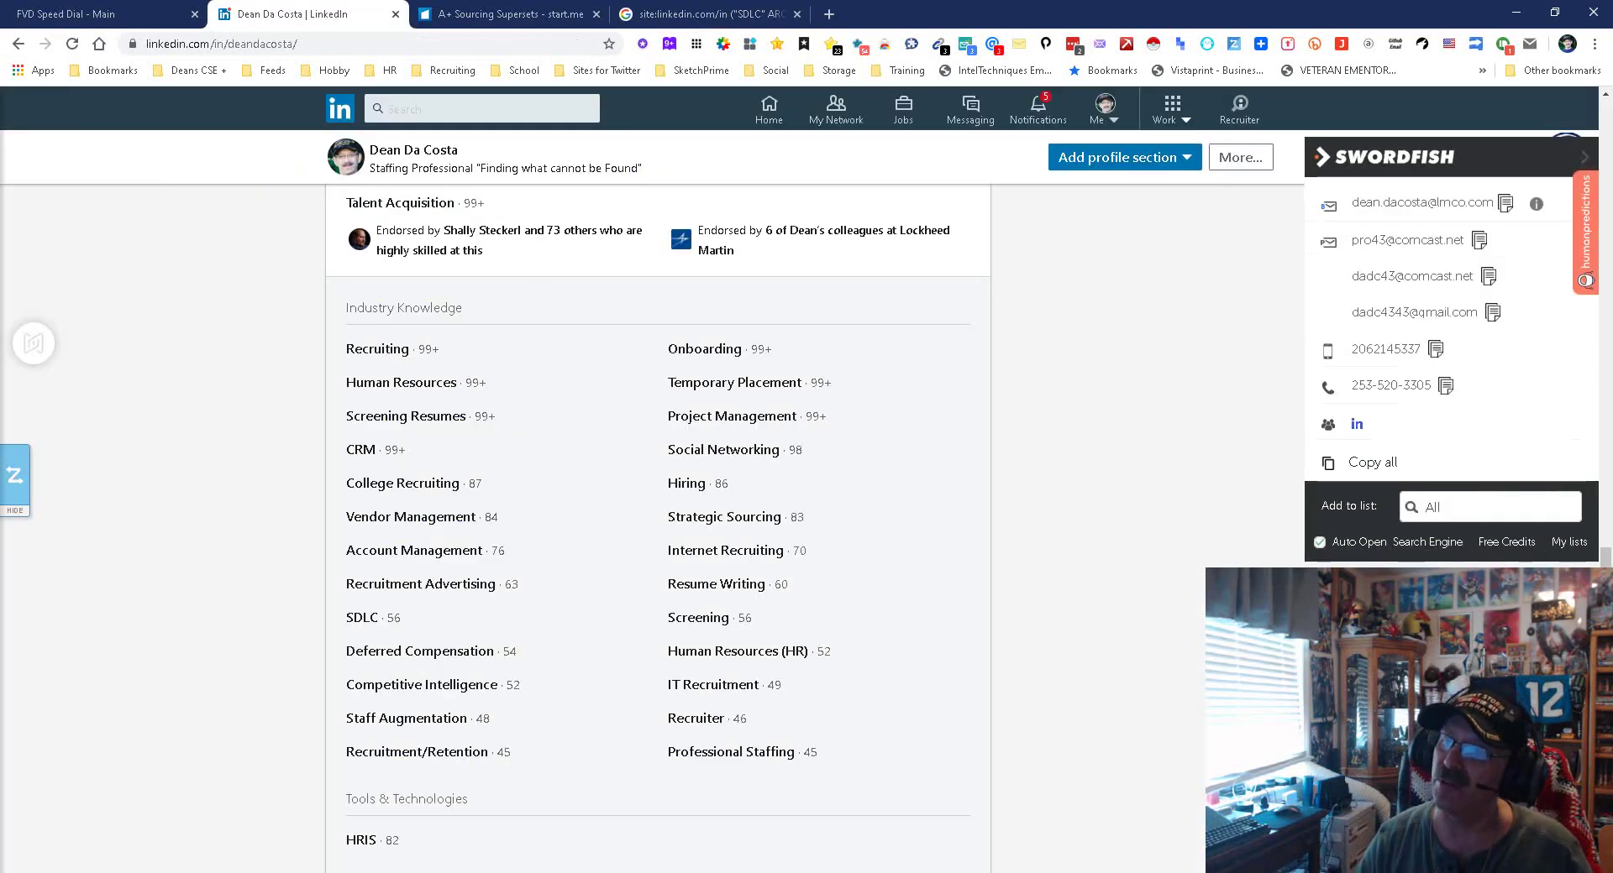
scroll(658, 529, down, 11)
scroll(658, 530, up, 6)
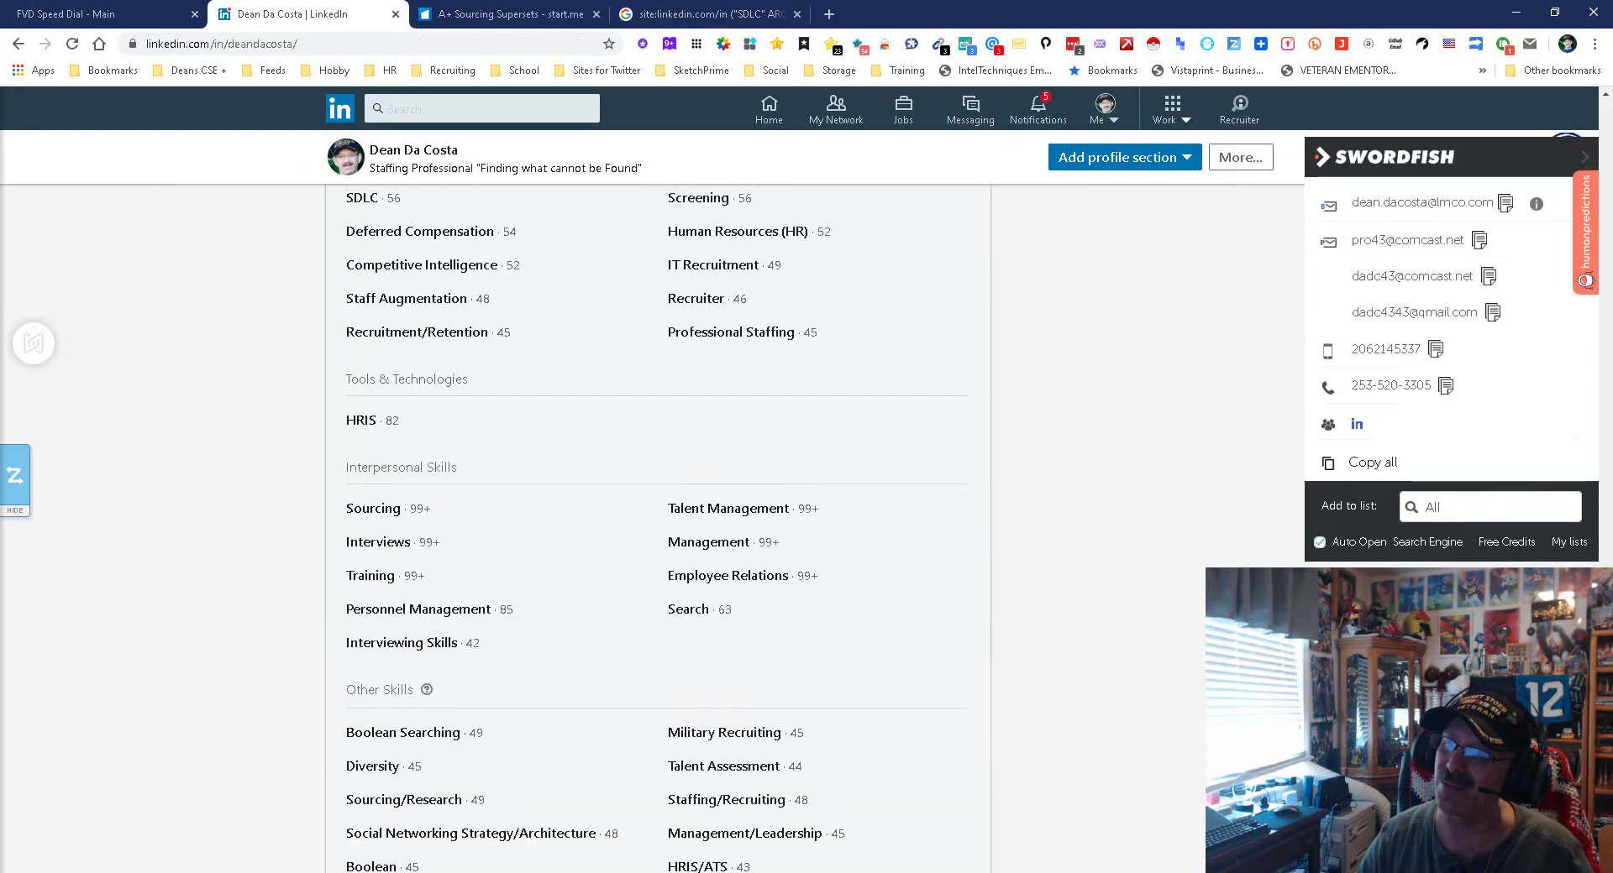
scroll(658, 529, up, 10)
scroll(658, 529, down, 3)
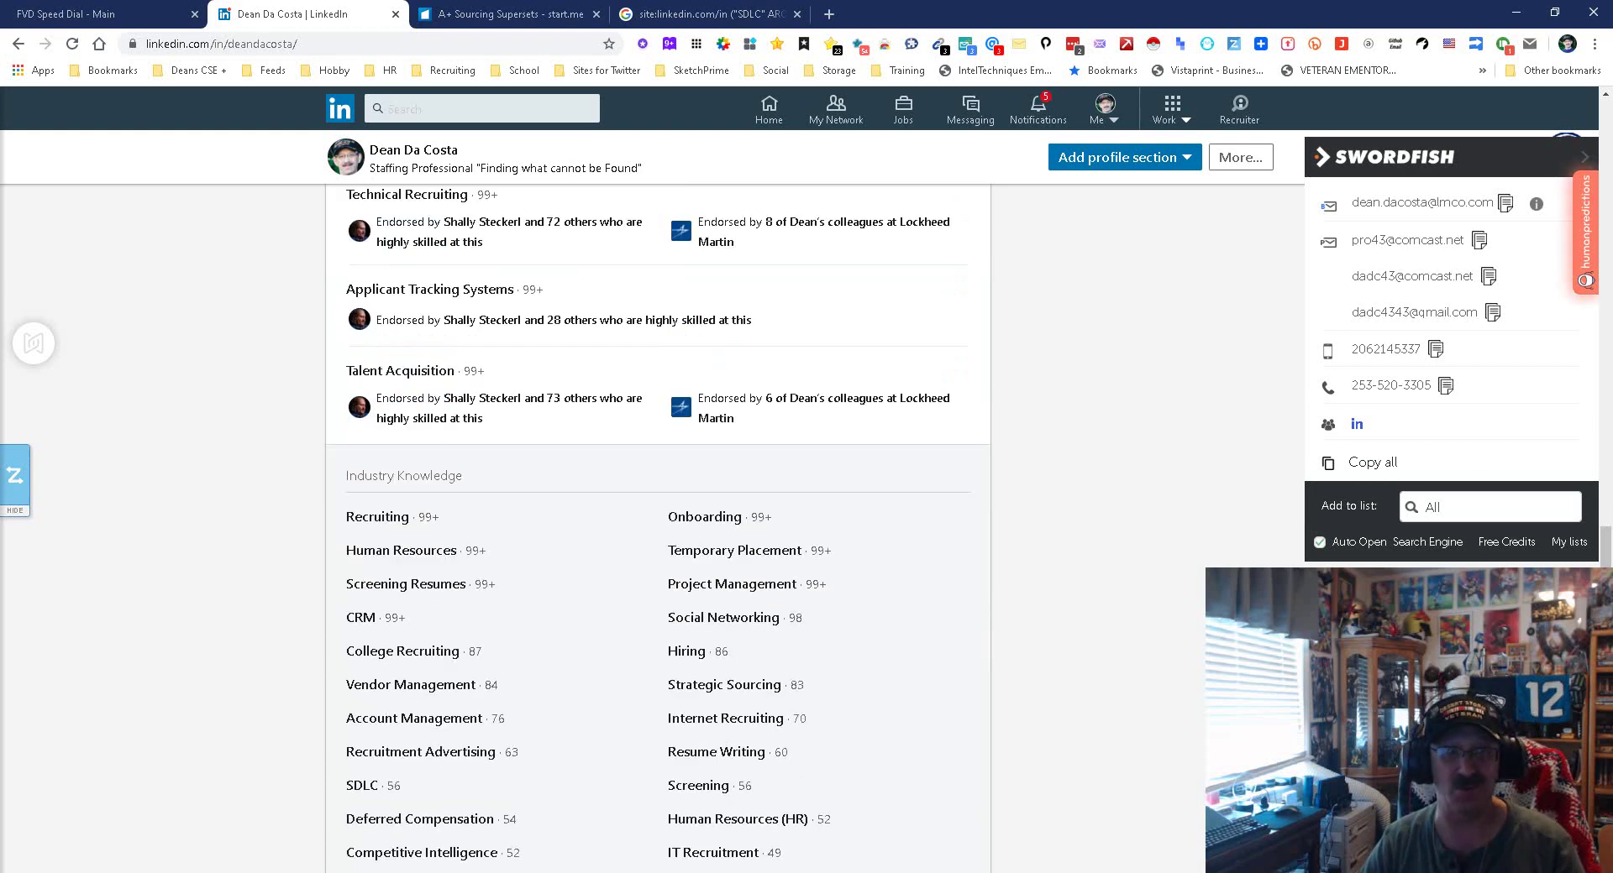
scroll(655, 504, up, 4)
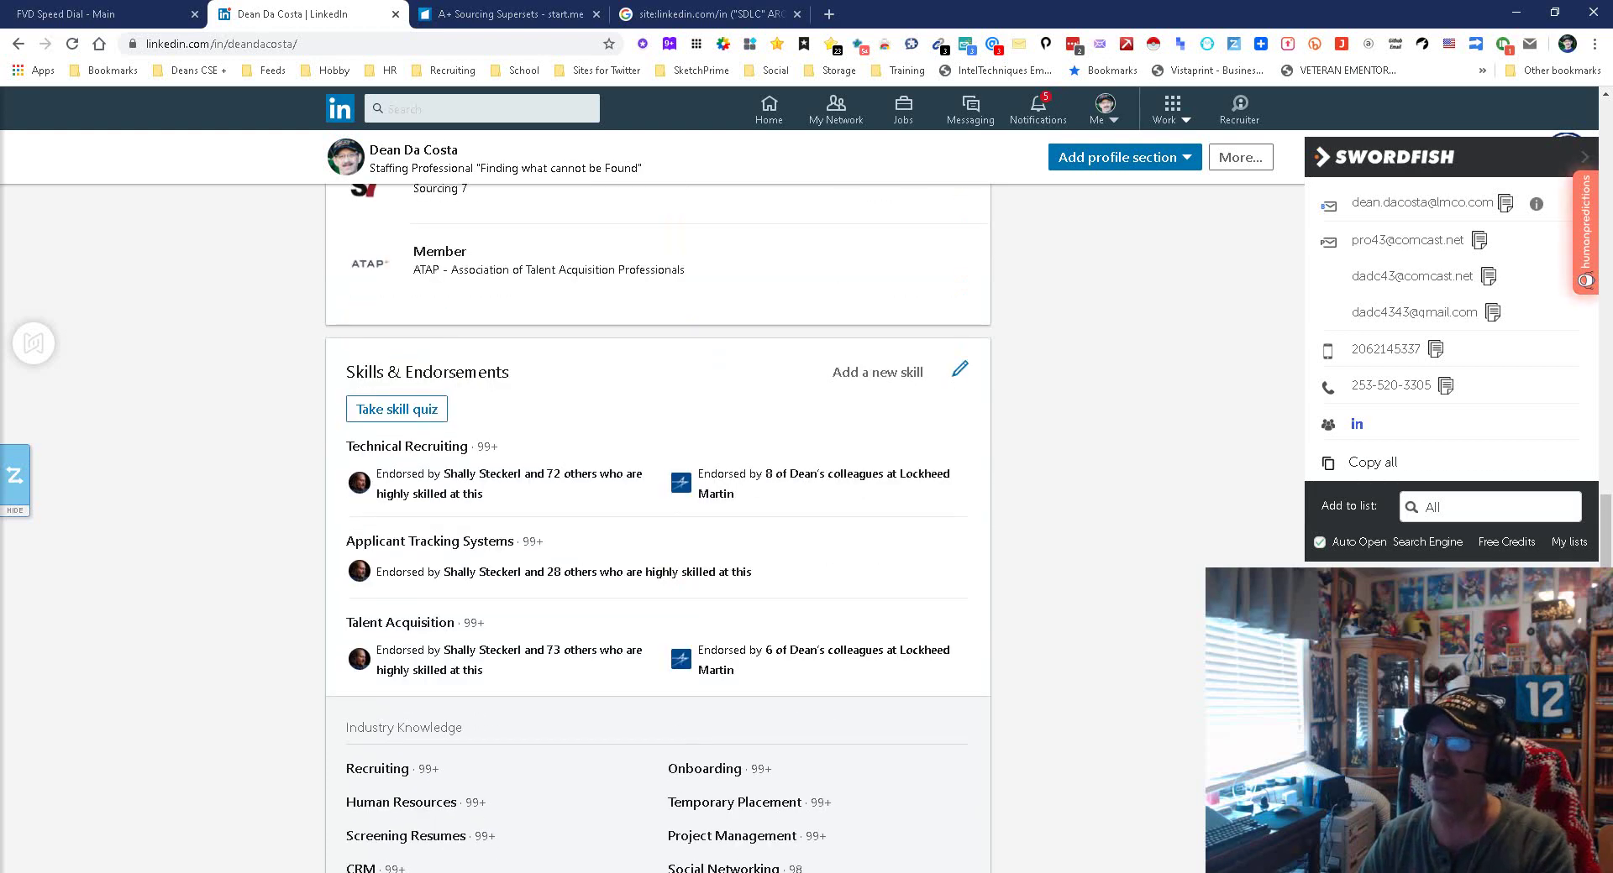
scroll(655, 504, down, 3)
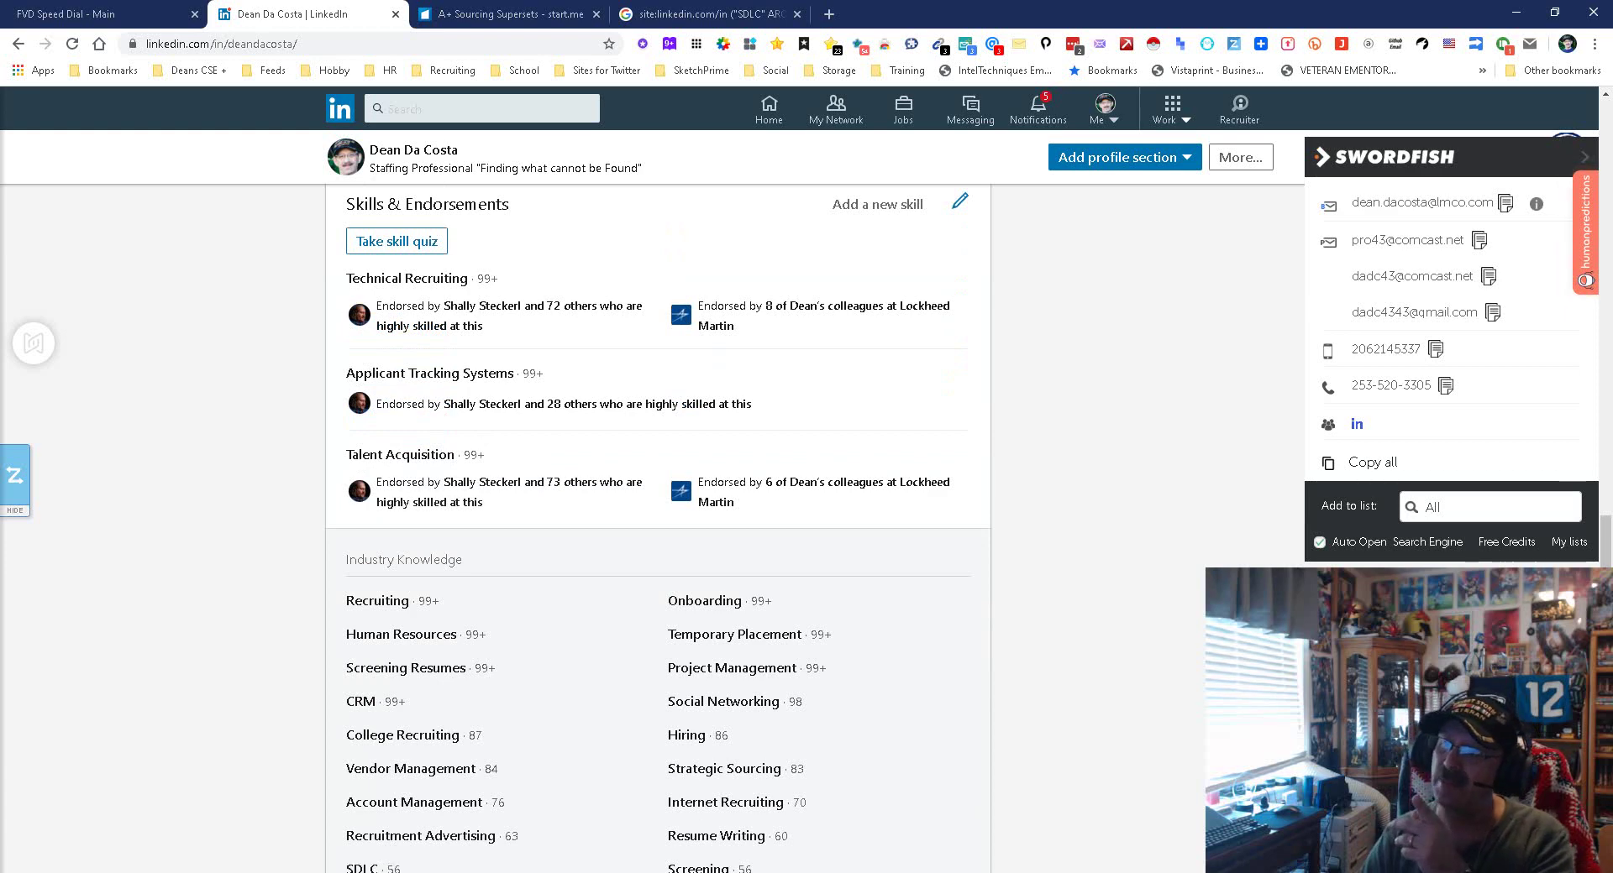
drag(464, 559, 344, 560)
key(ctrl+c)
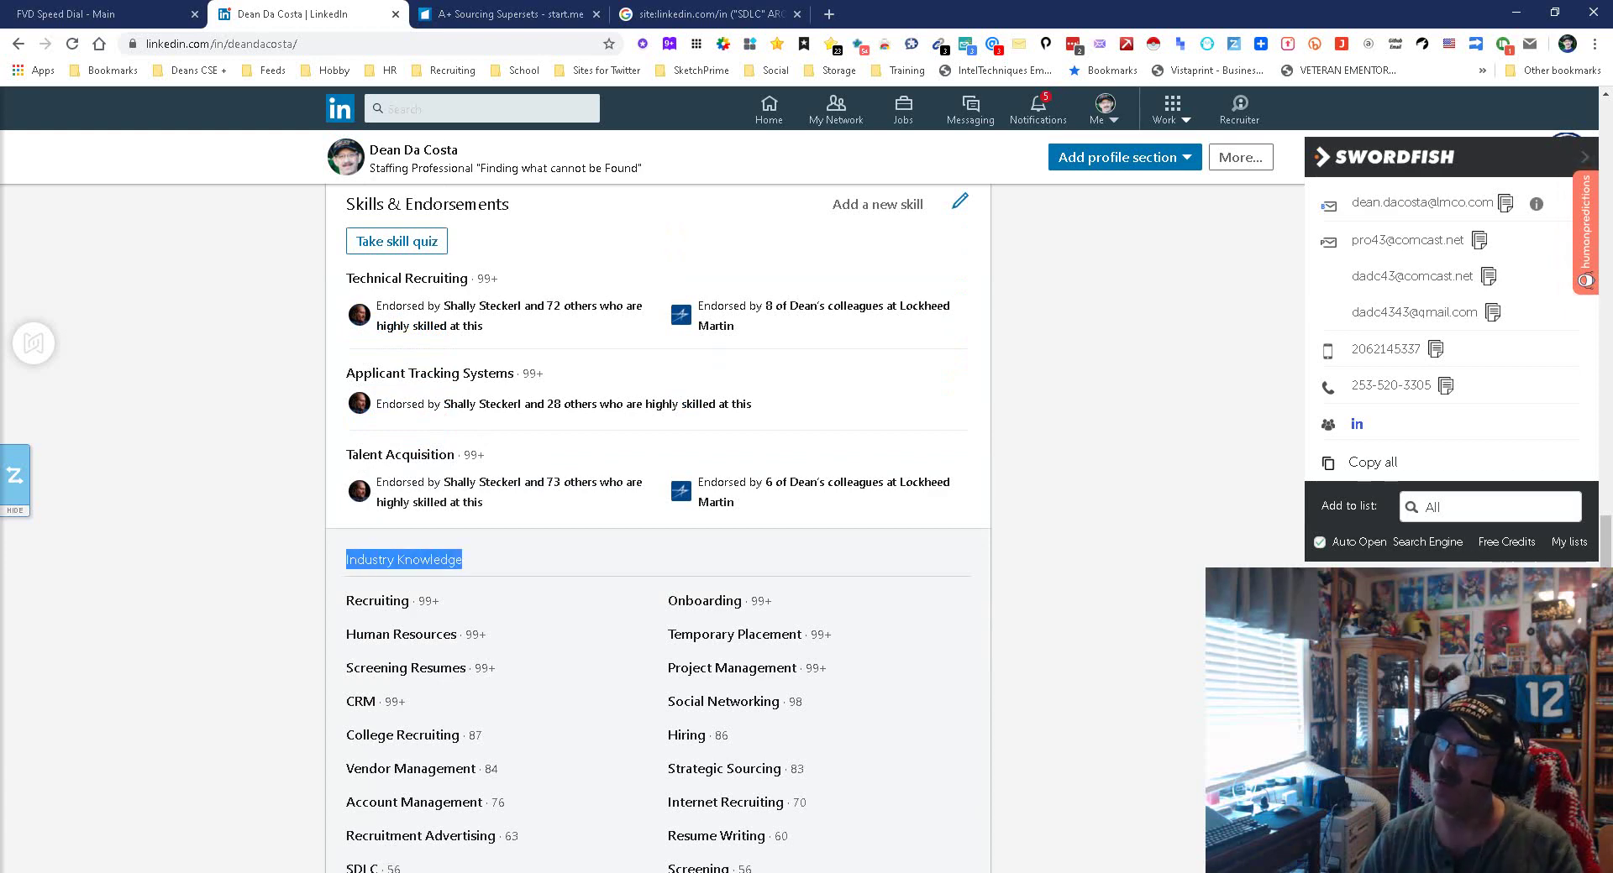
right_click(358, 560)
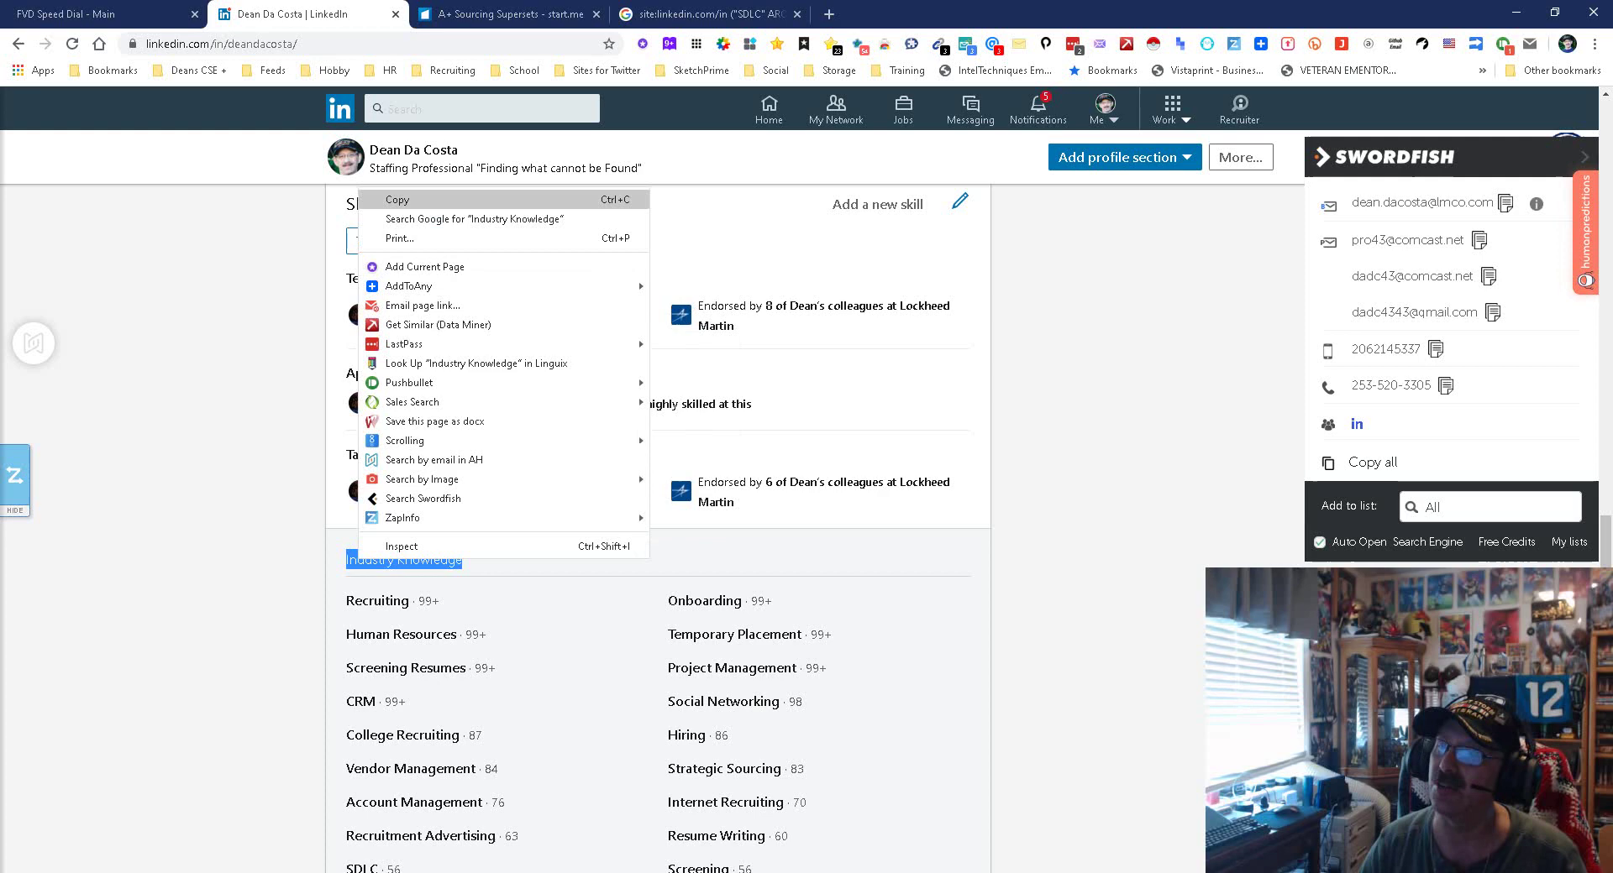
click(397, 199)
Swap Skills & Endorsements for Industry Knowledge in the query, giving about 2,450 profiles.
click(710, 14)
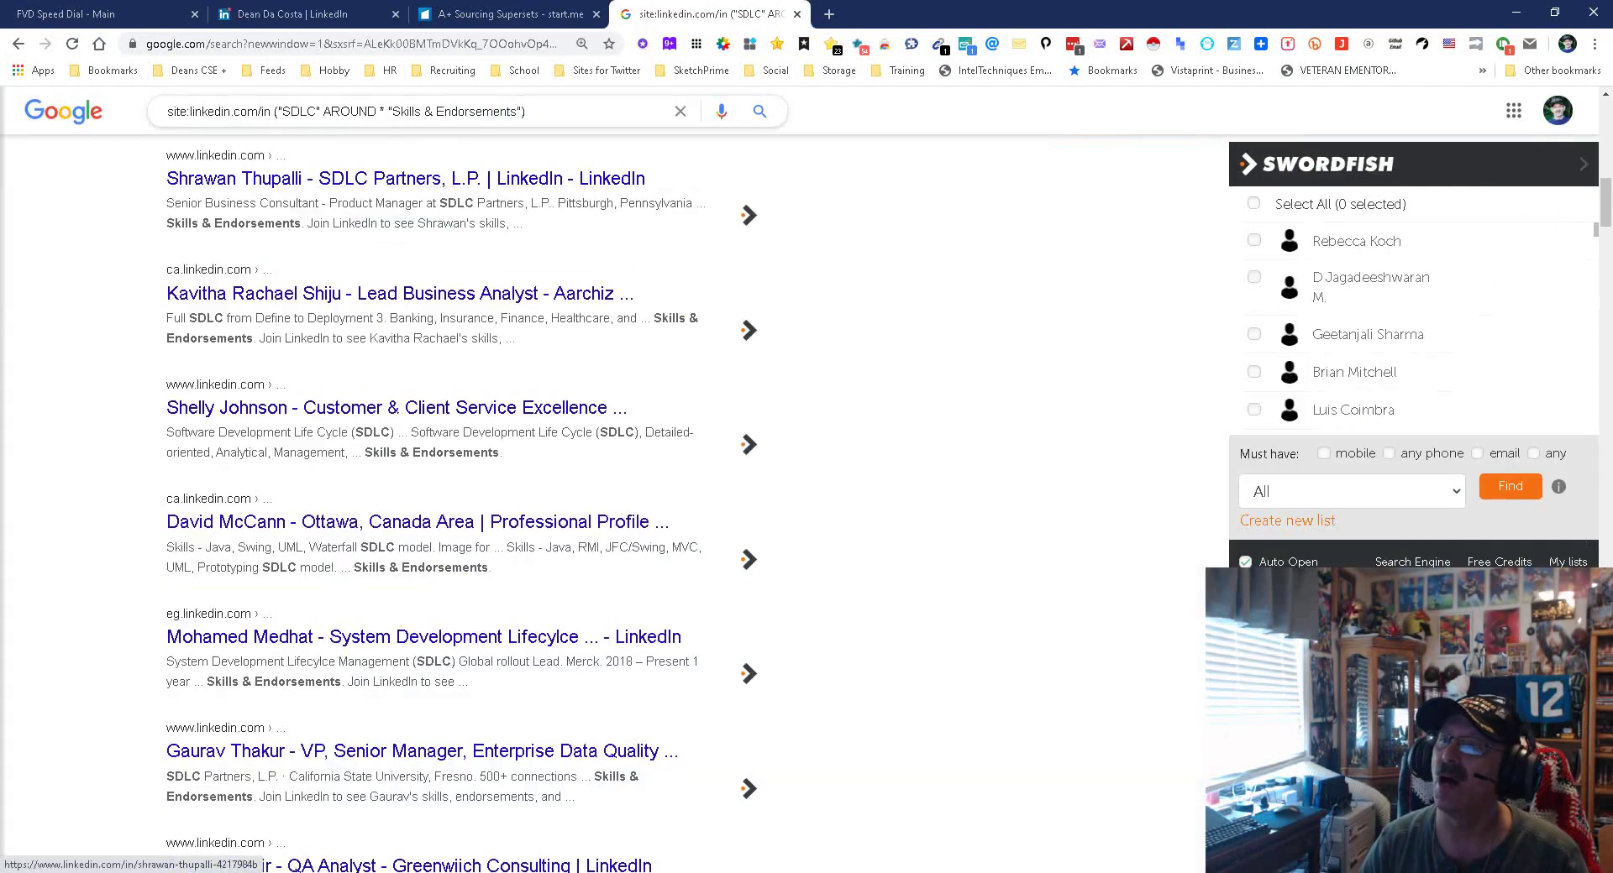
drag(392, 110, 517, 111)
key(BackSpace)
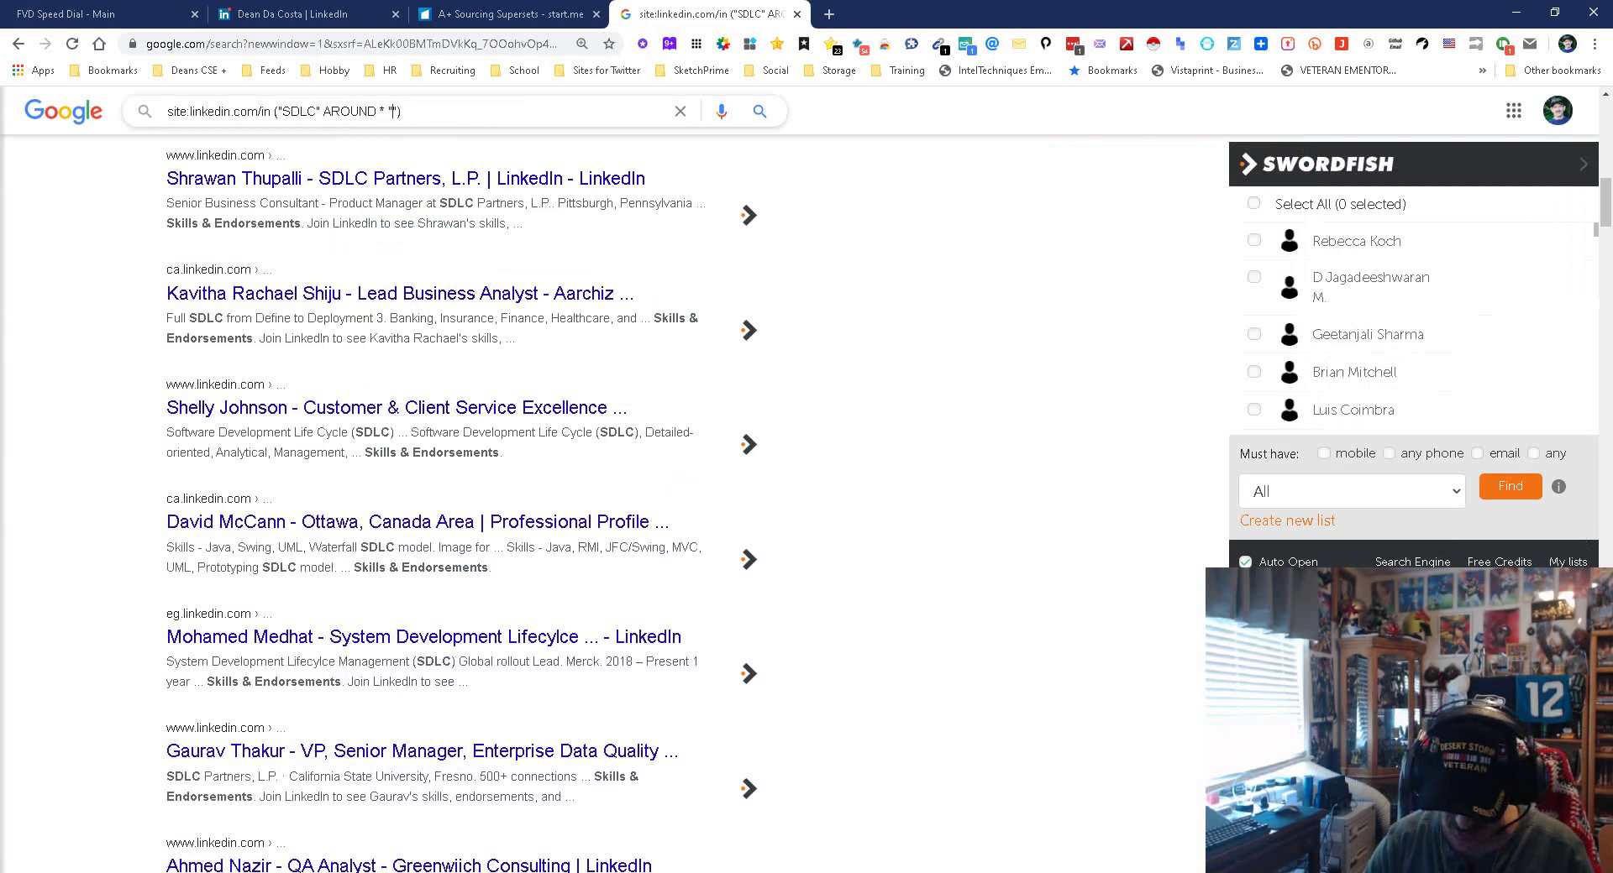
key(ctrl+v)
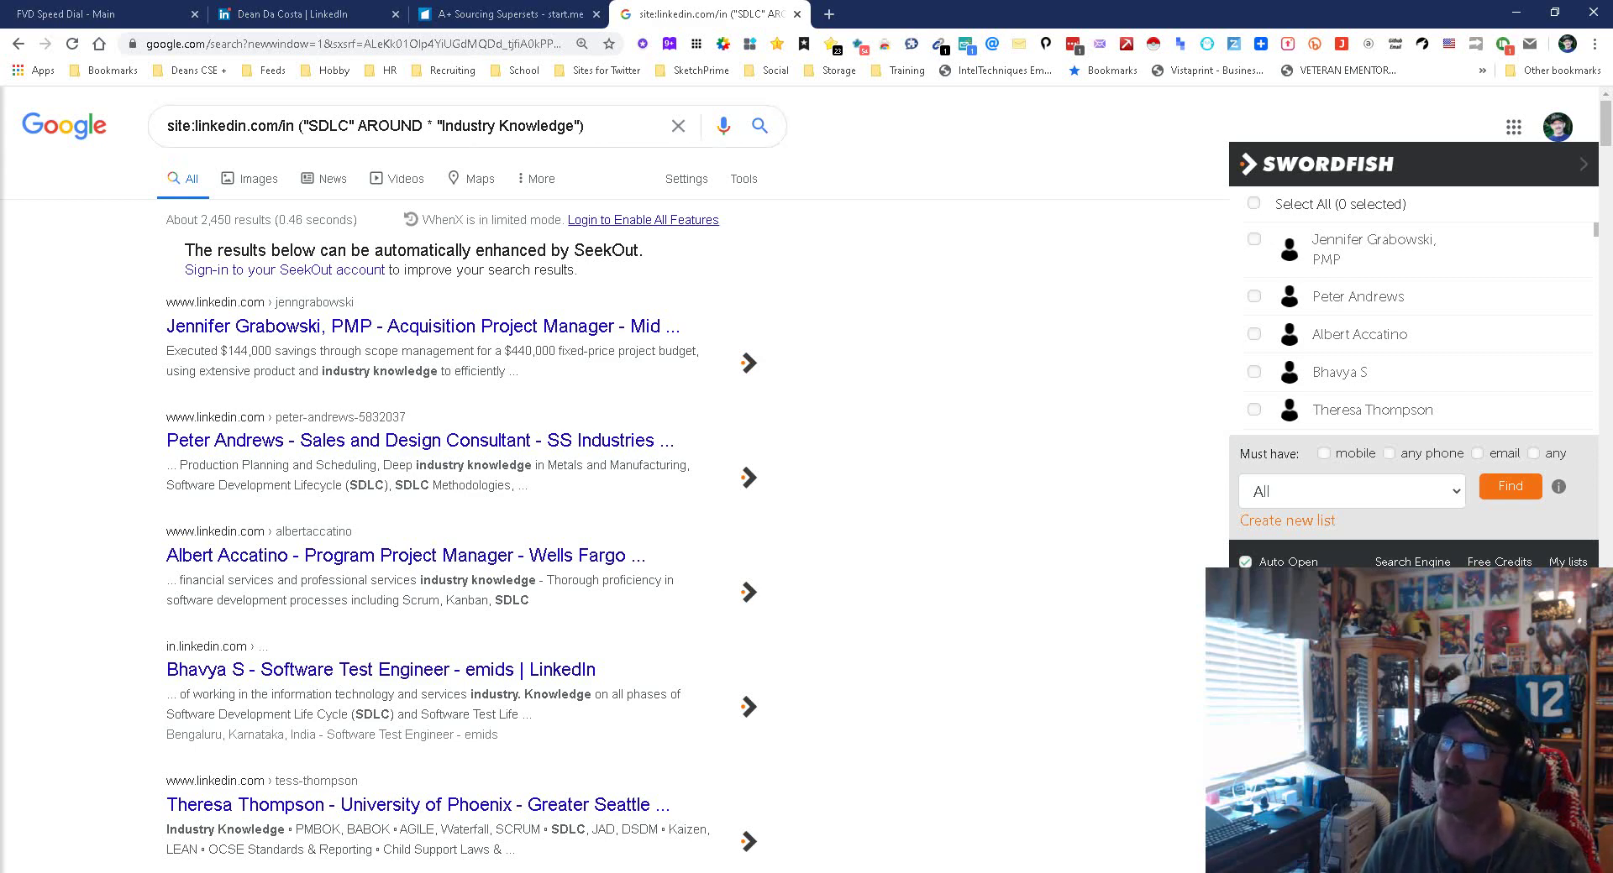
Select the Skills & Endorsements heading text on the LinkedIn profile.
key(ctrl+2)
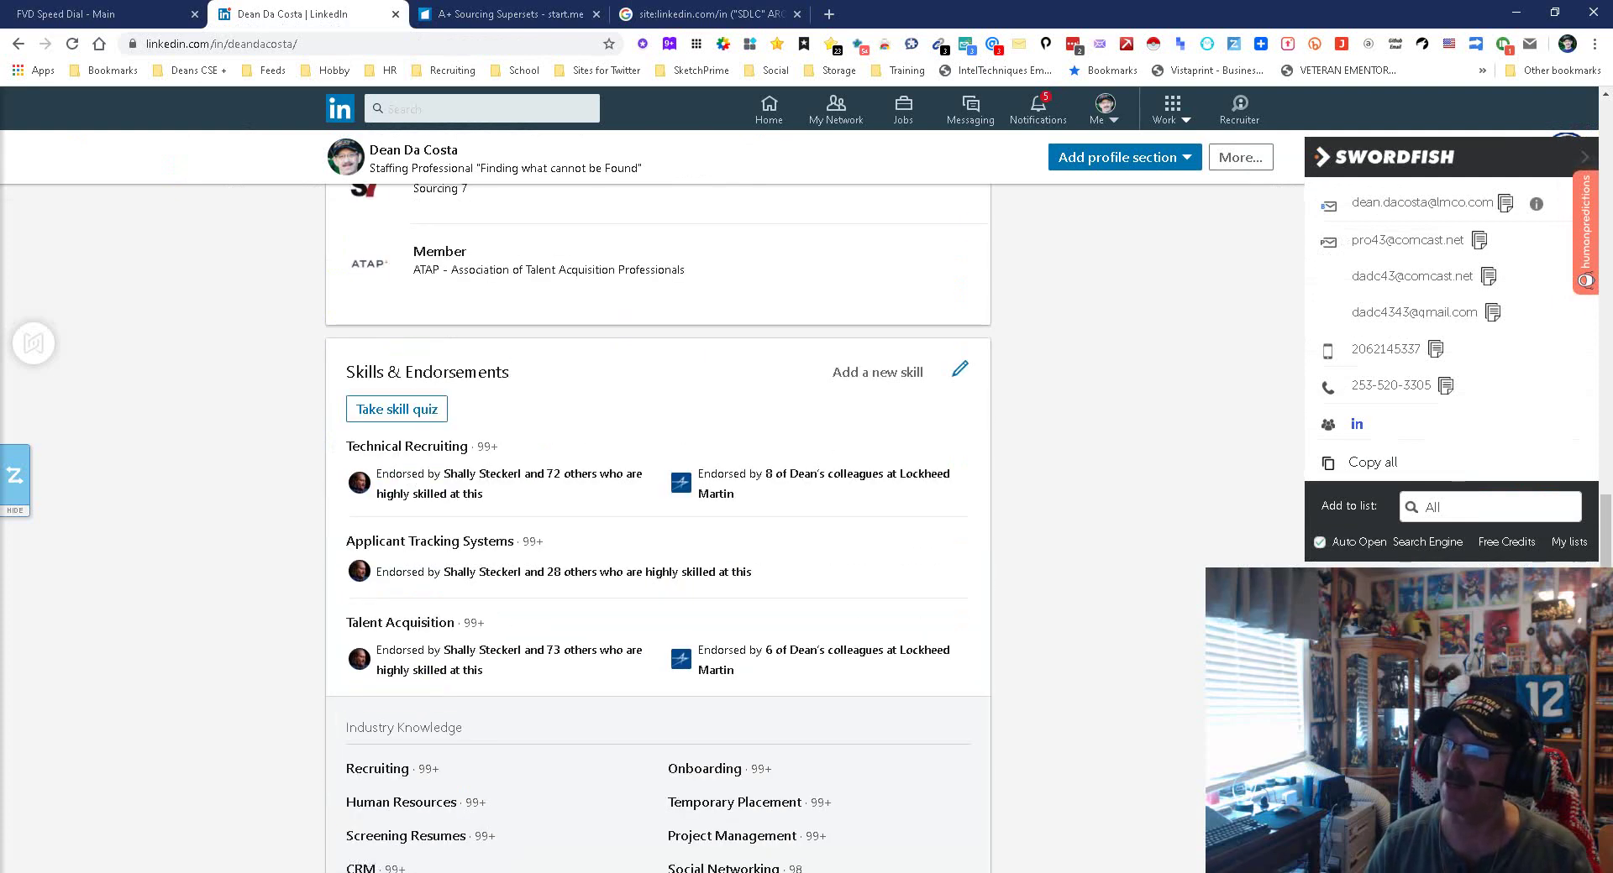
drag(509, 372, 346, 372)
key(ctrl+c)
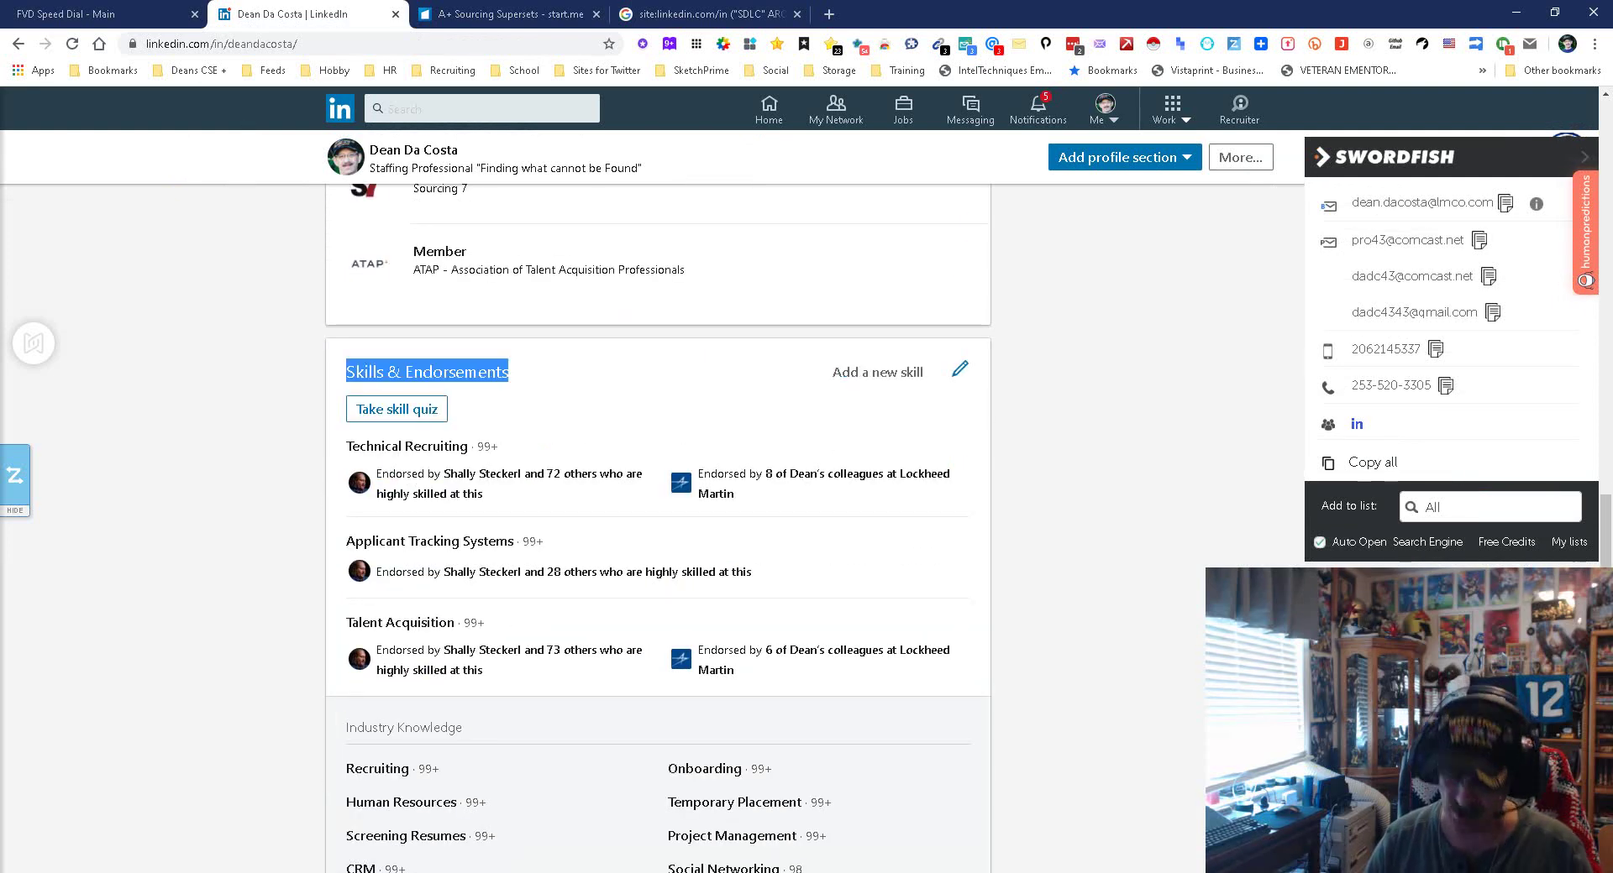
key(ctrl+4)
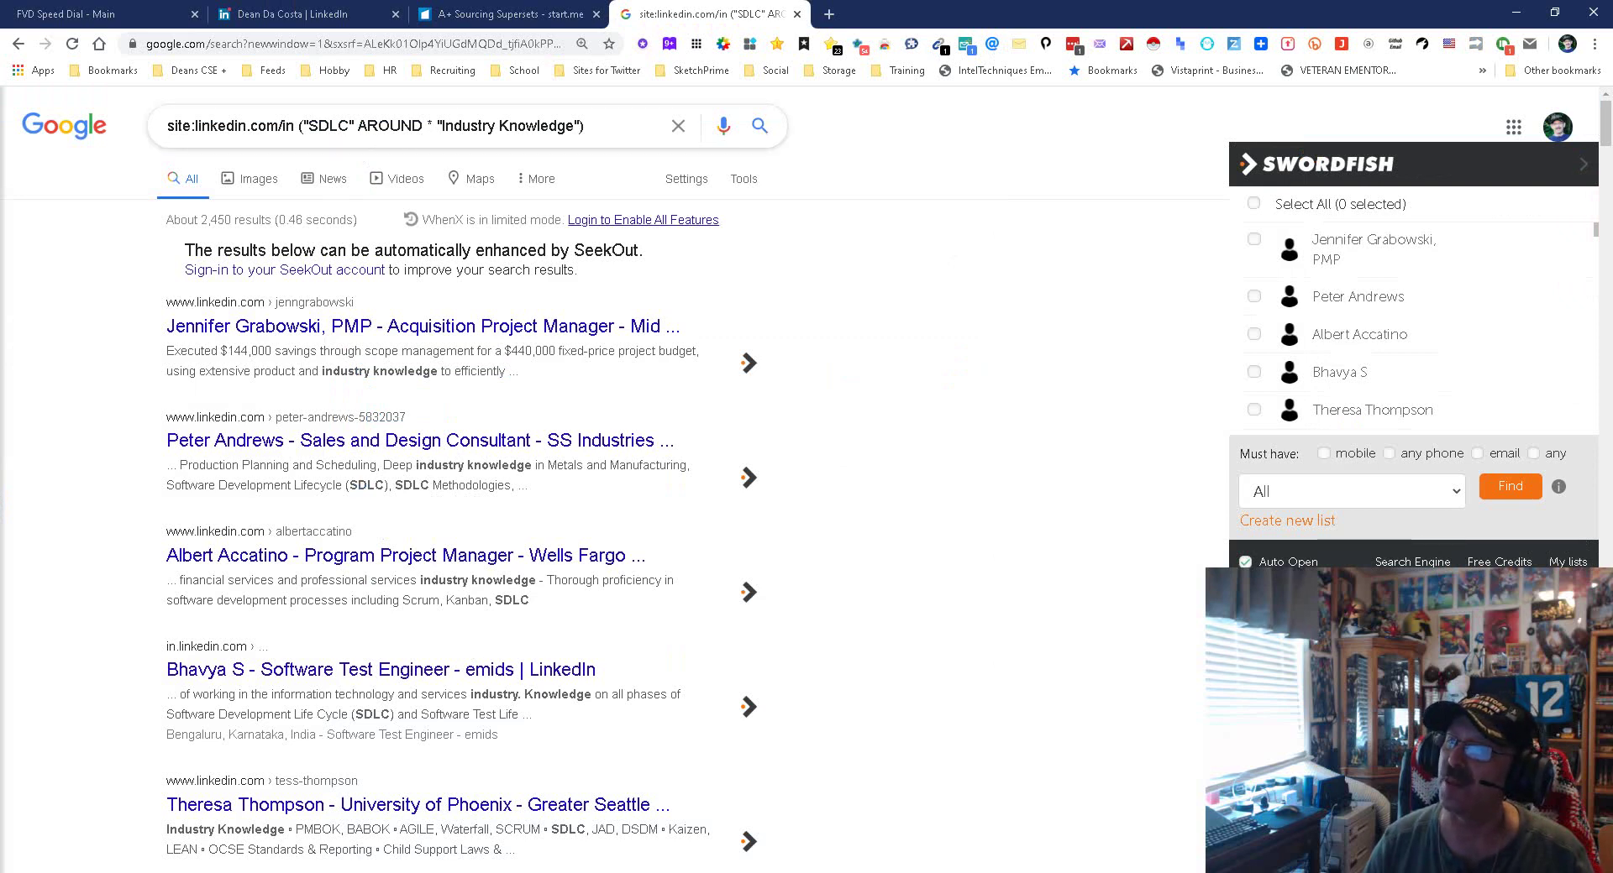
Paste Skills & Endorsements back over Industry Knowledge in the query and rerun it.
drag(574, 126, 478, 126)
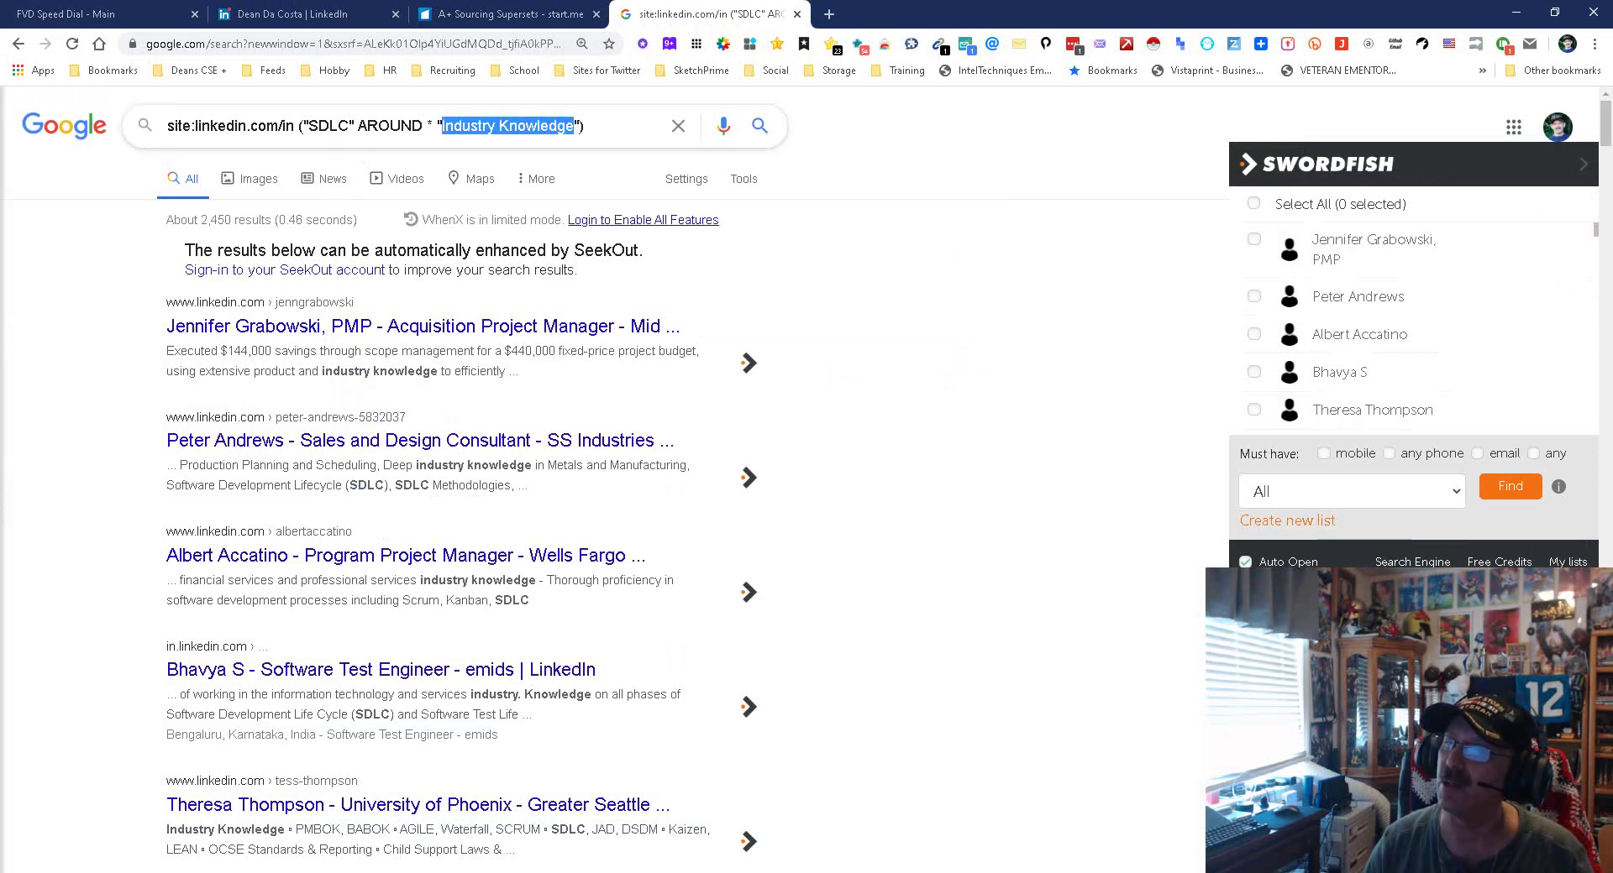
key(ctrl+v)
key(Return)
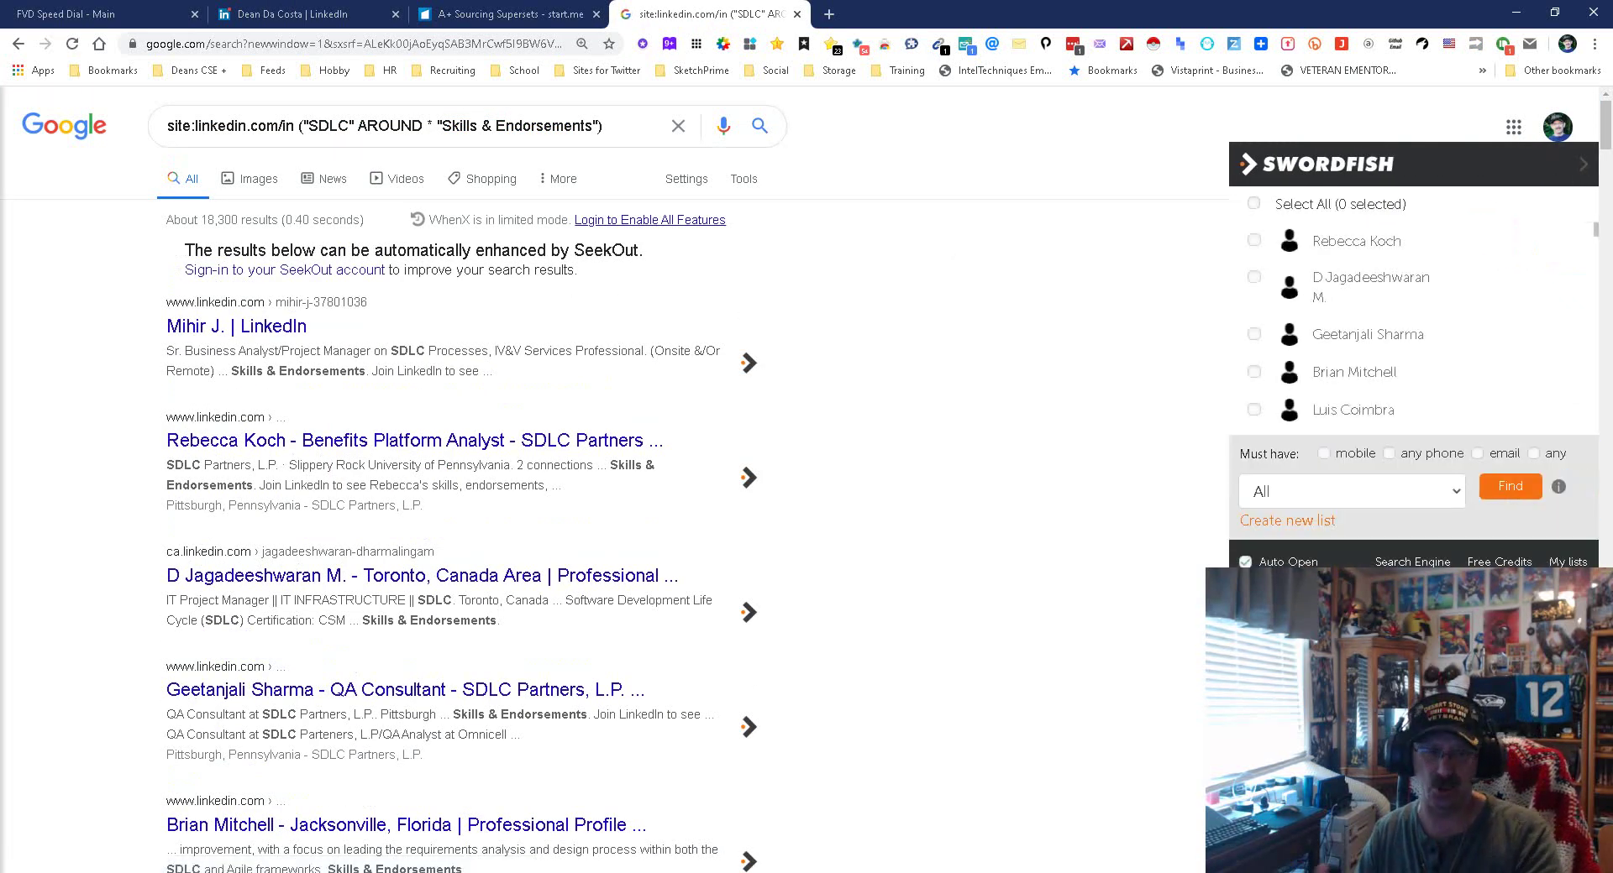
Scroll the profile to its Skills & Endorsements heading, then return to the SDLC results.
click(285, 14)
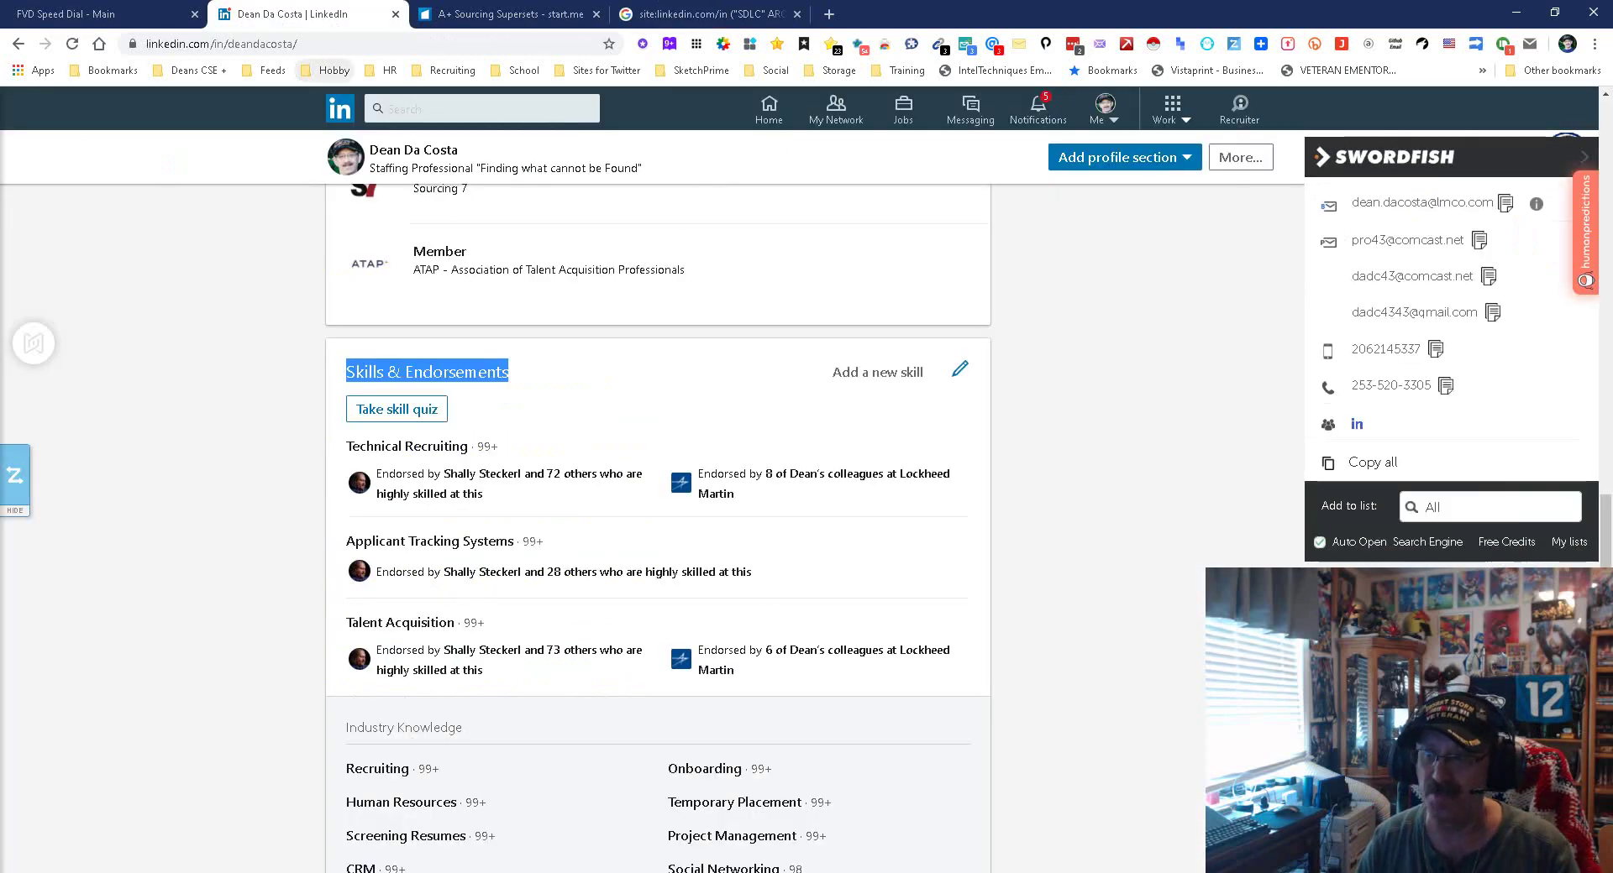
scroll(658, 504, down, 8)
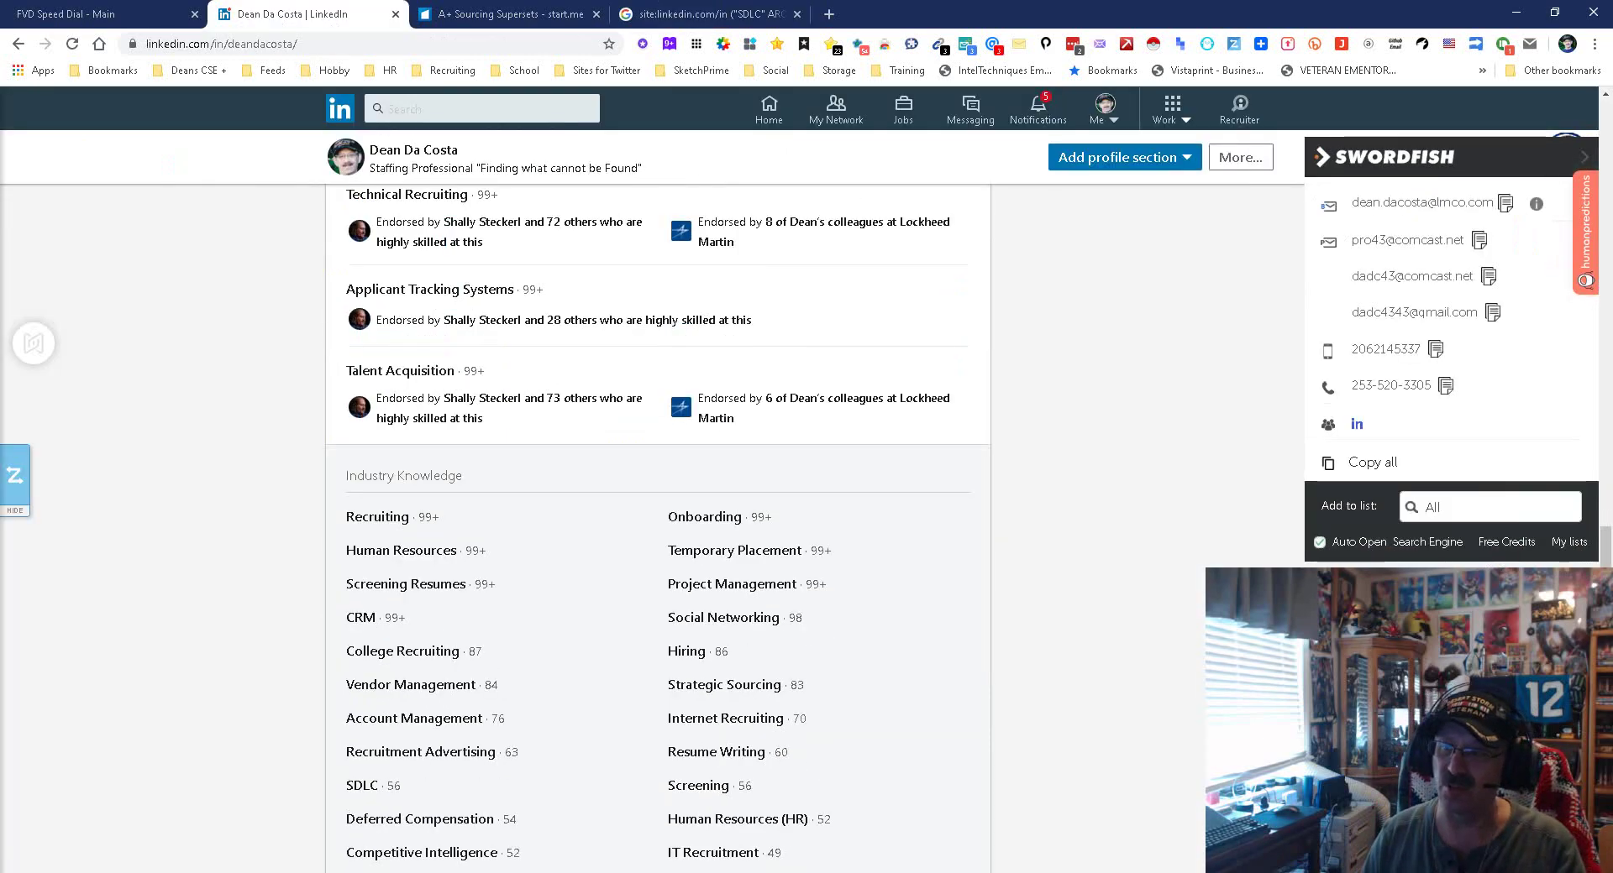
scroll(658, 504, up, 6)
scroll(657, 504, up, 6)
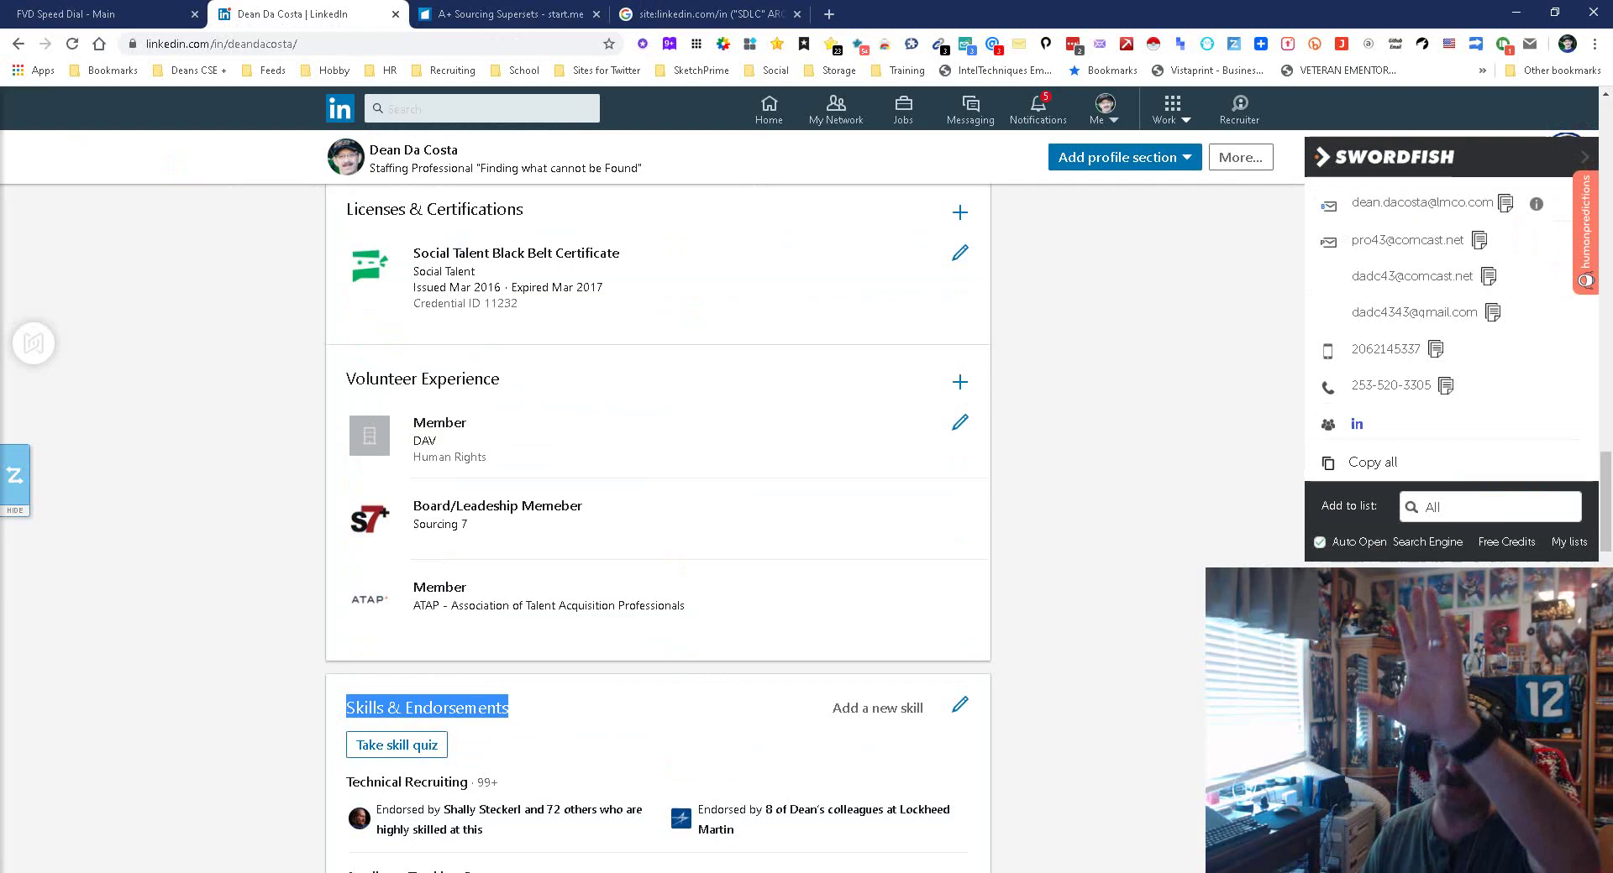
scroll(658, 504, down, 8)
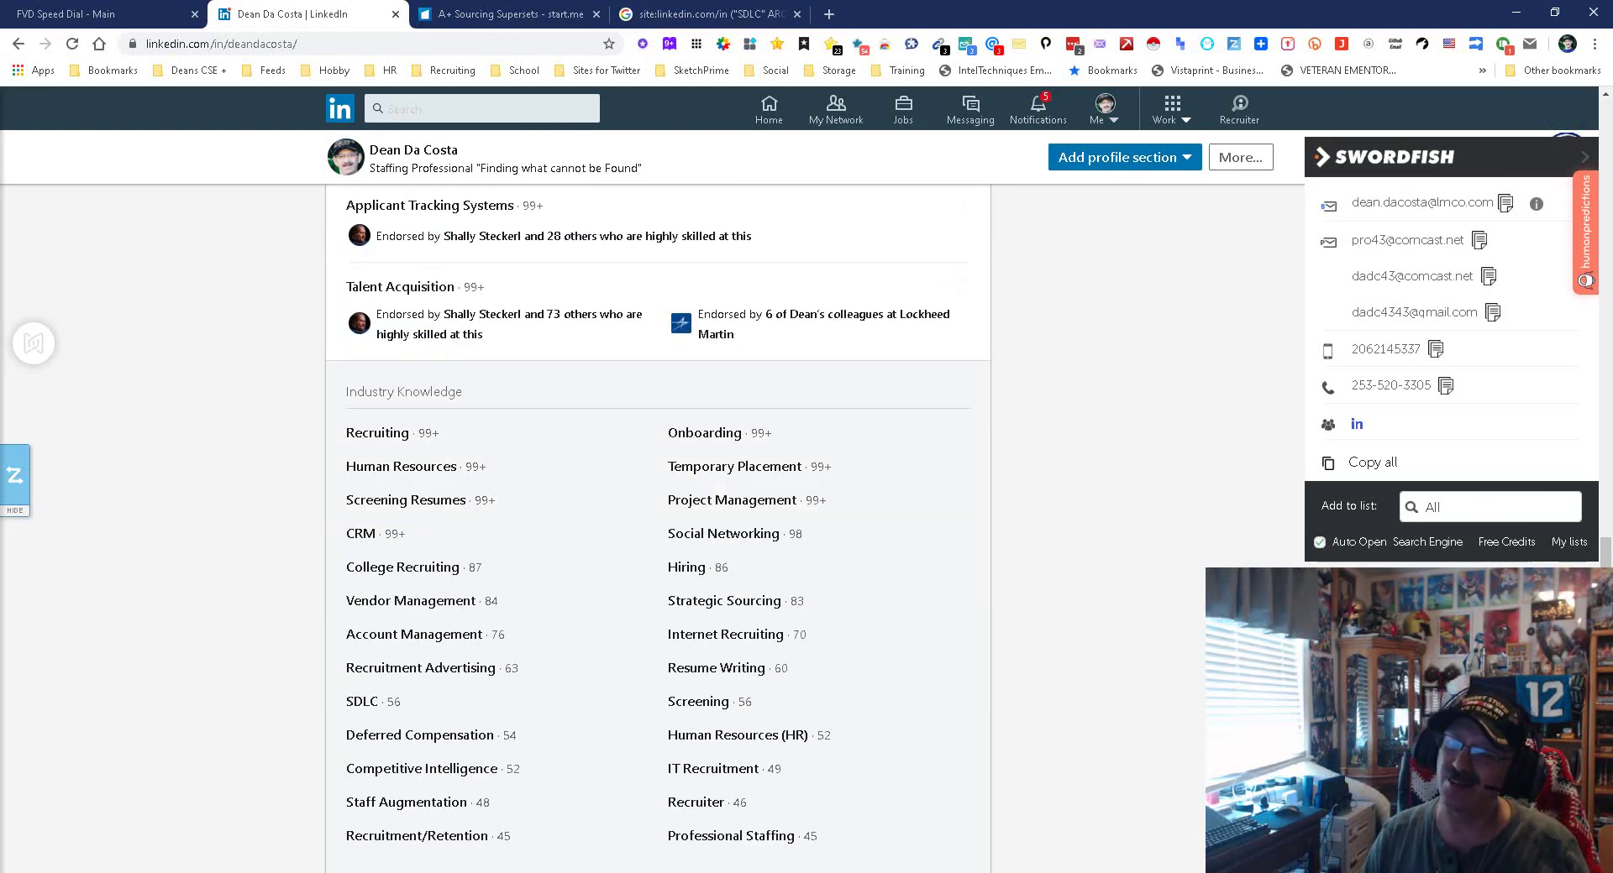
scroll(657, 504, up, 2)
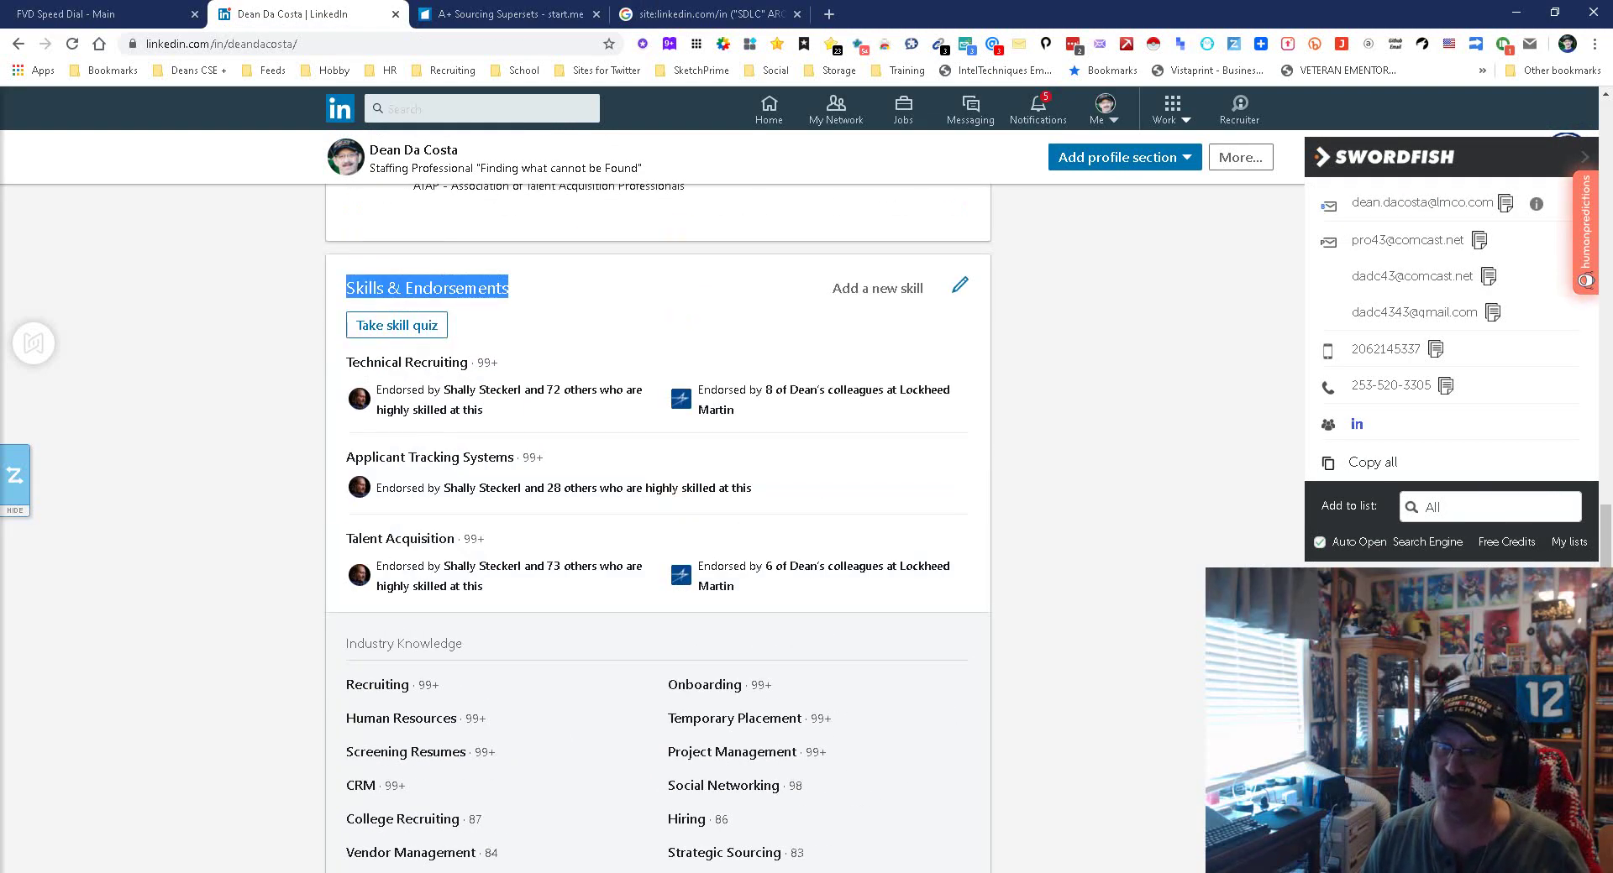
scroll(658, 504, down, 4)
scroll(658, 504, down, 6)
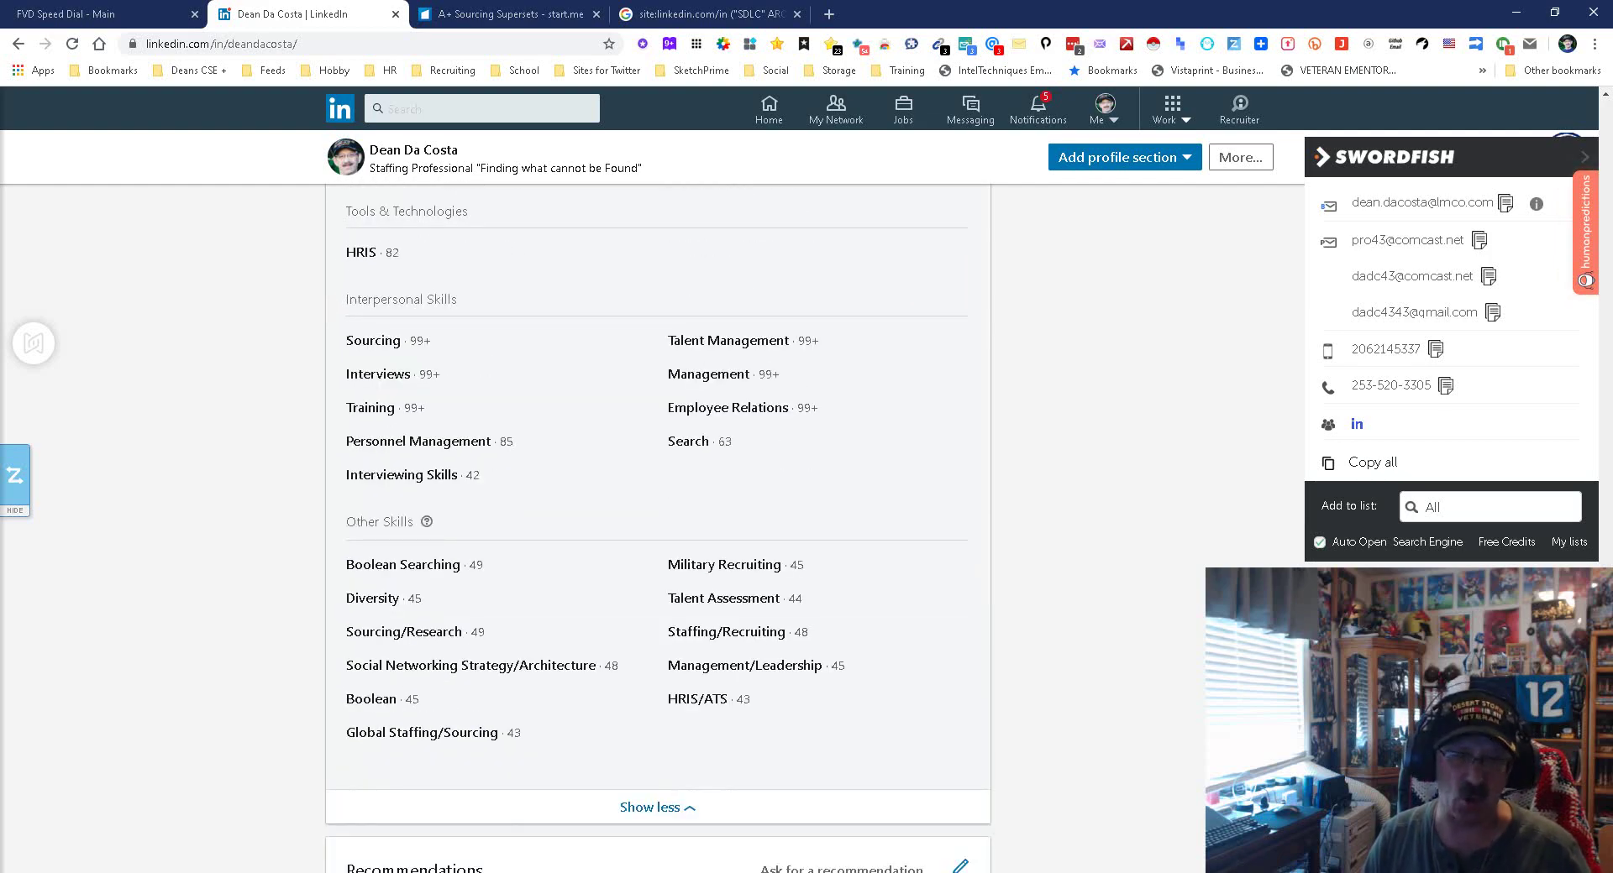
scroll(658, 504, up, 10)
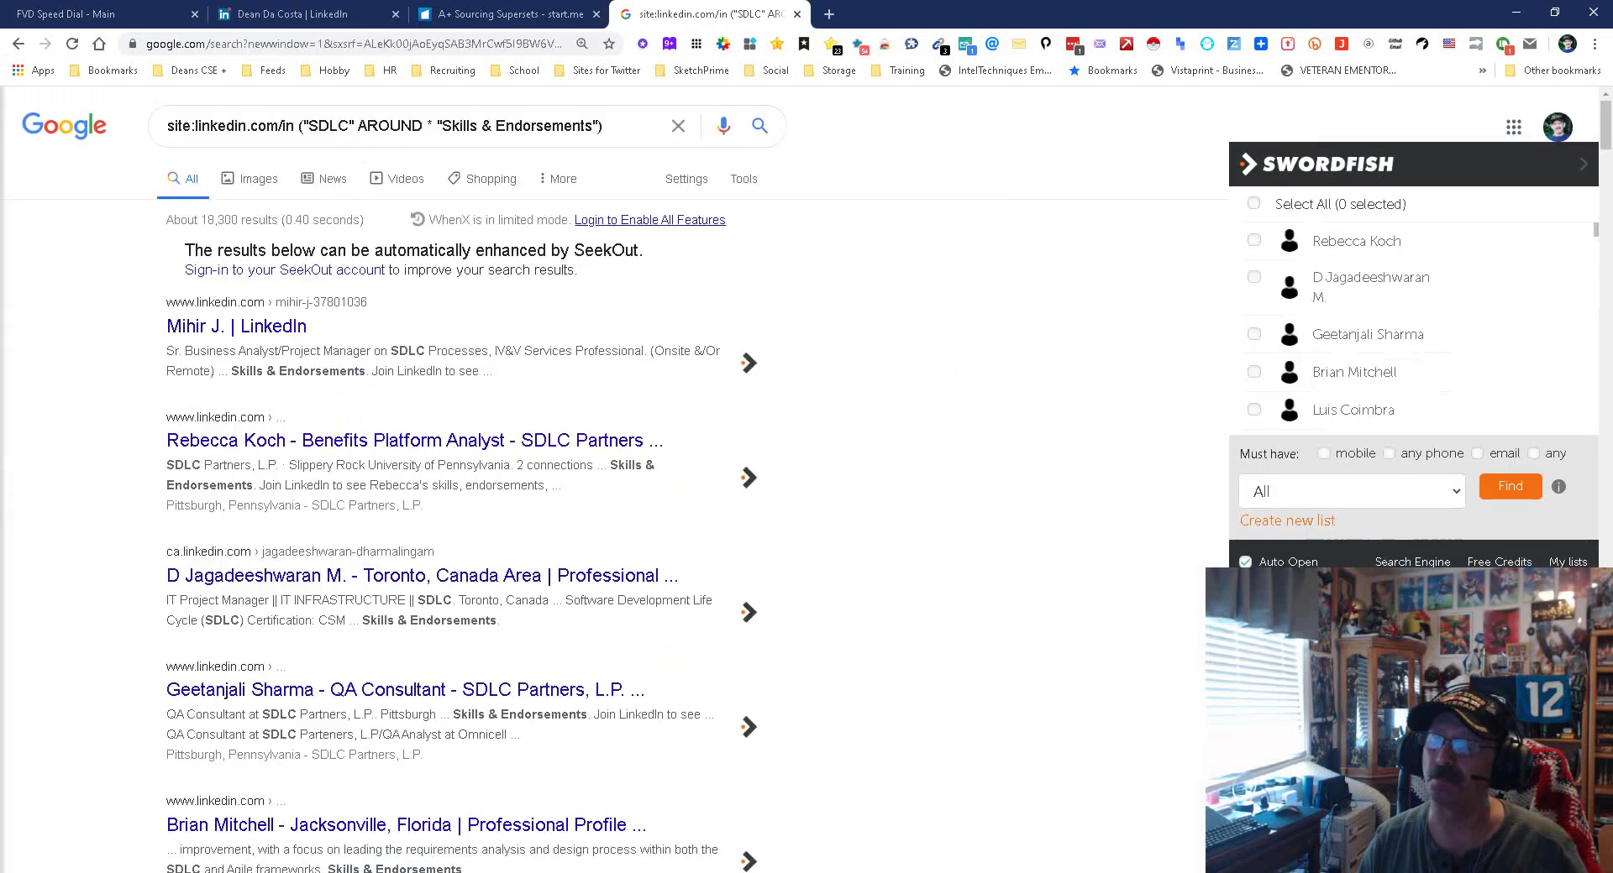
click(710, 13)
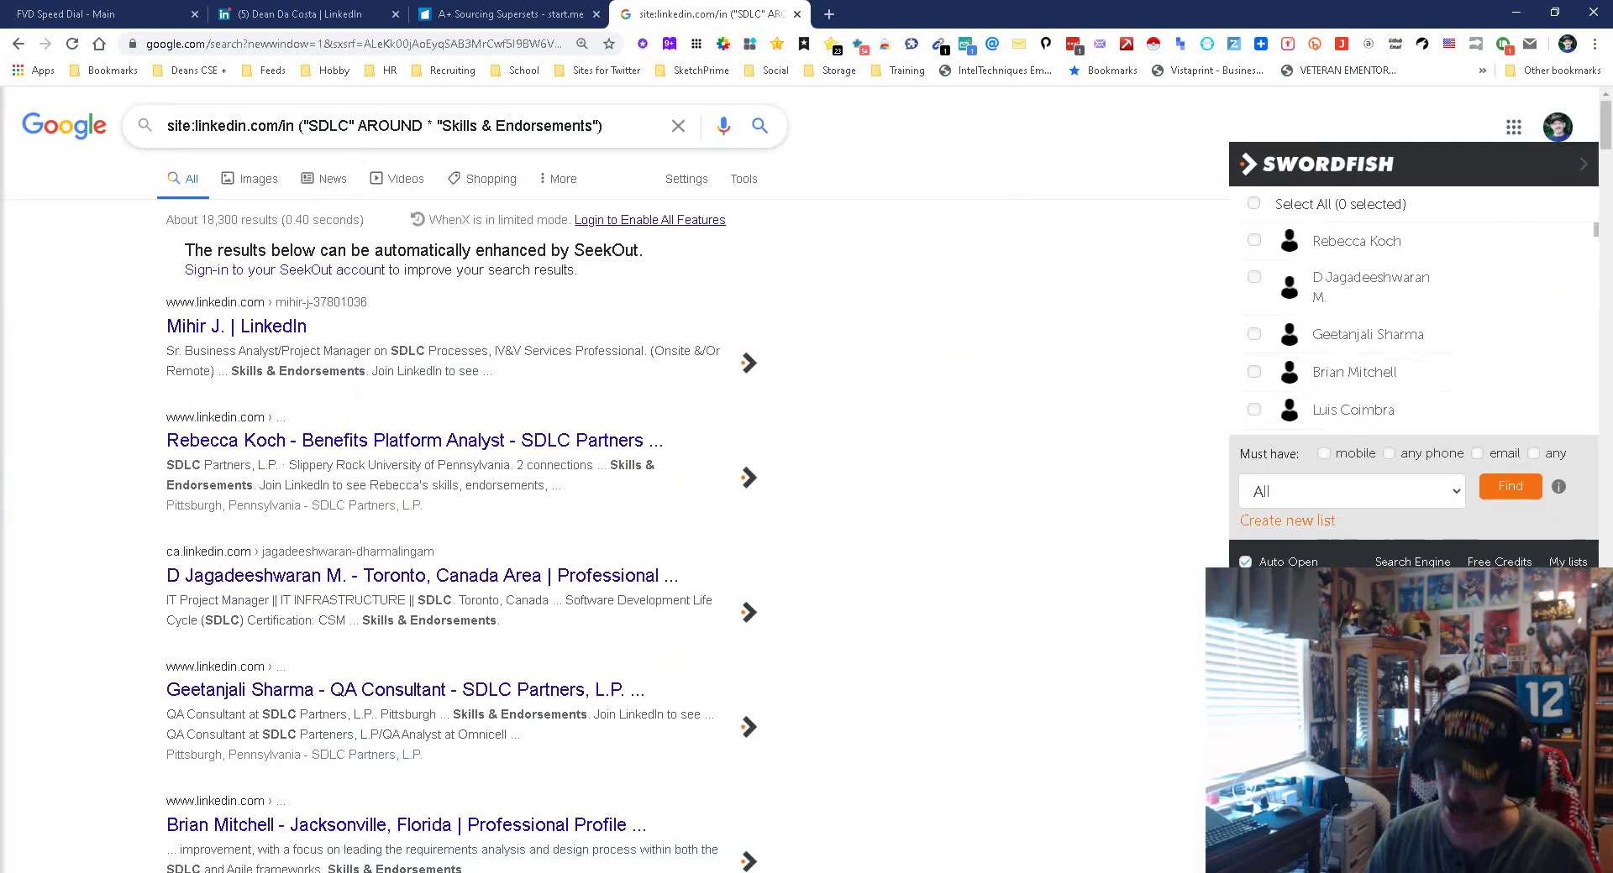
Replace the AROUND wildcard with 20, narrowing results to about 63 profiles.
click(432, 125)
key(BackSpace)
text(20)
key(Return)
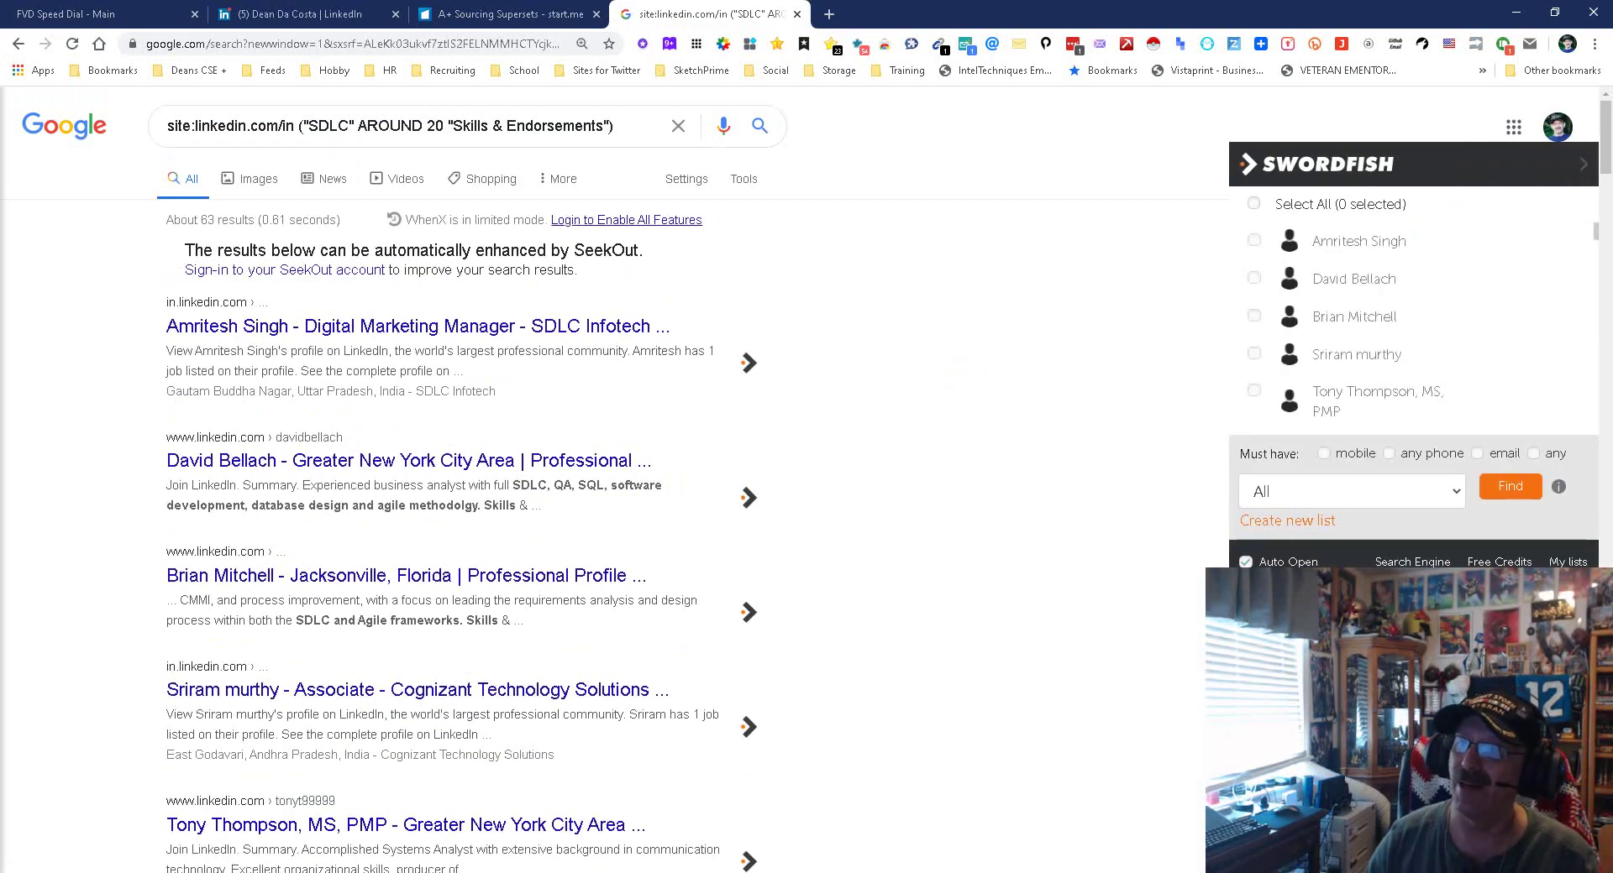
scroll(588, 504, down, 2)
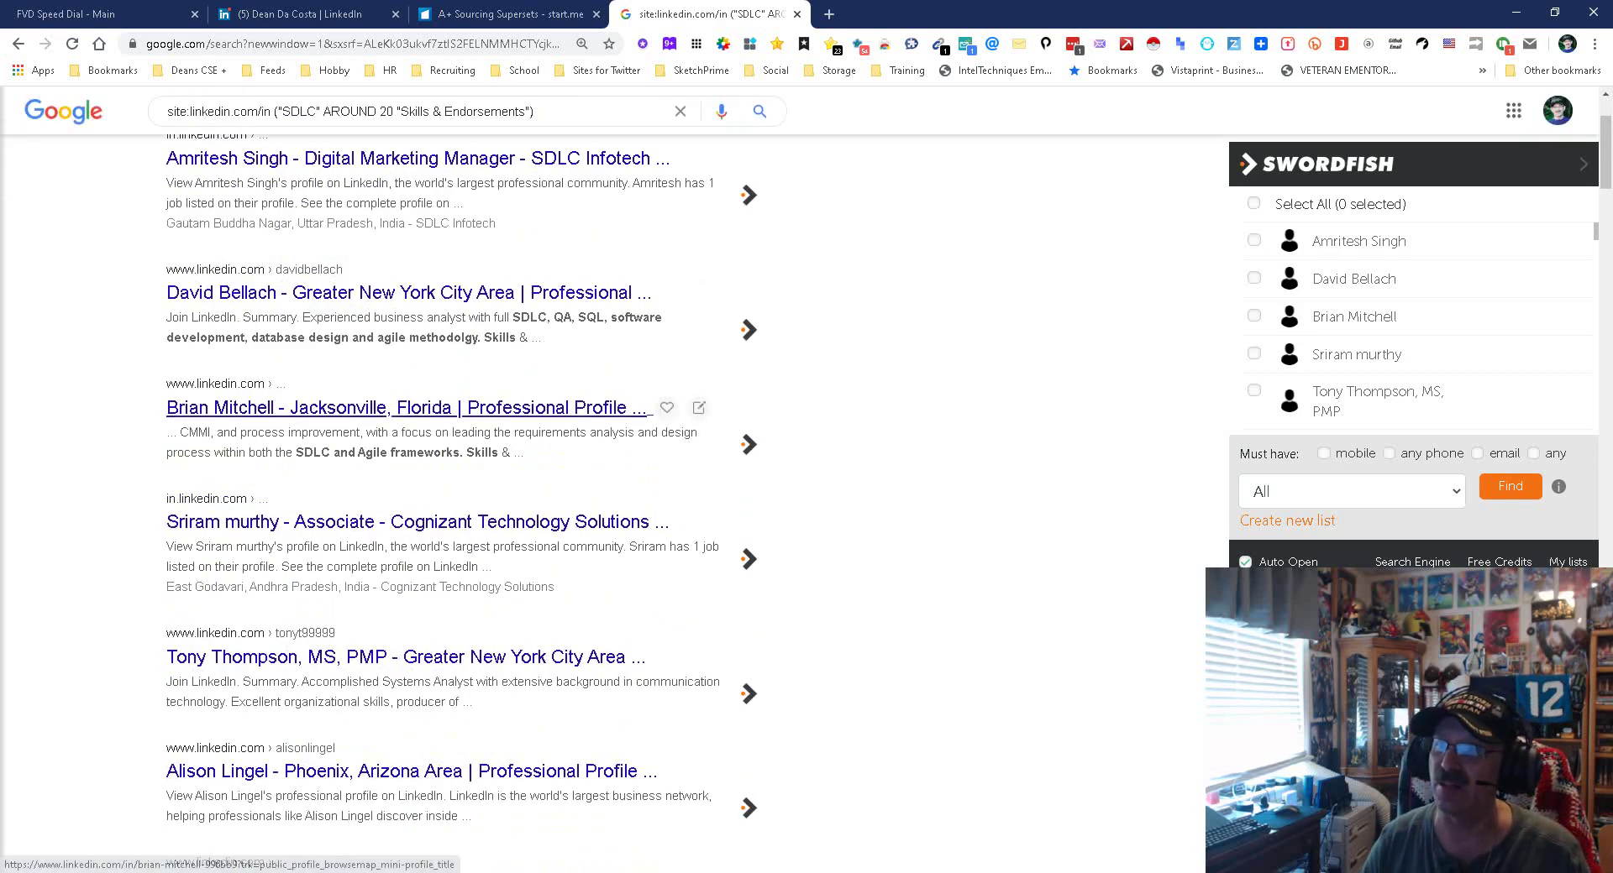
click(424, 409)
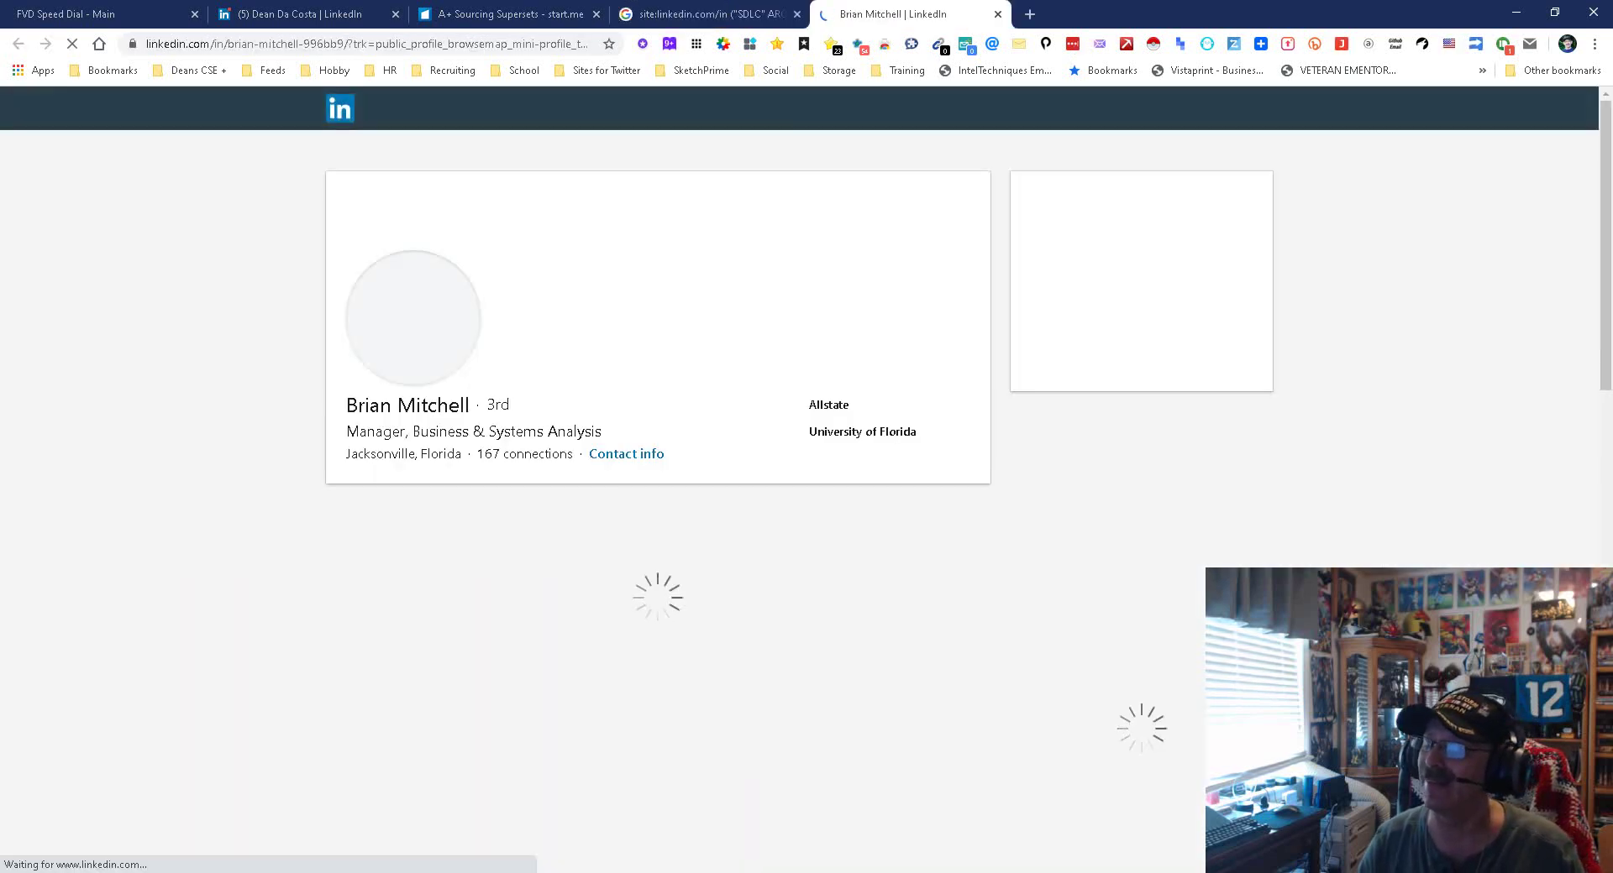
scroll(657, 504, down, 20)
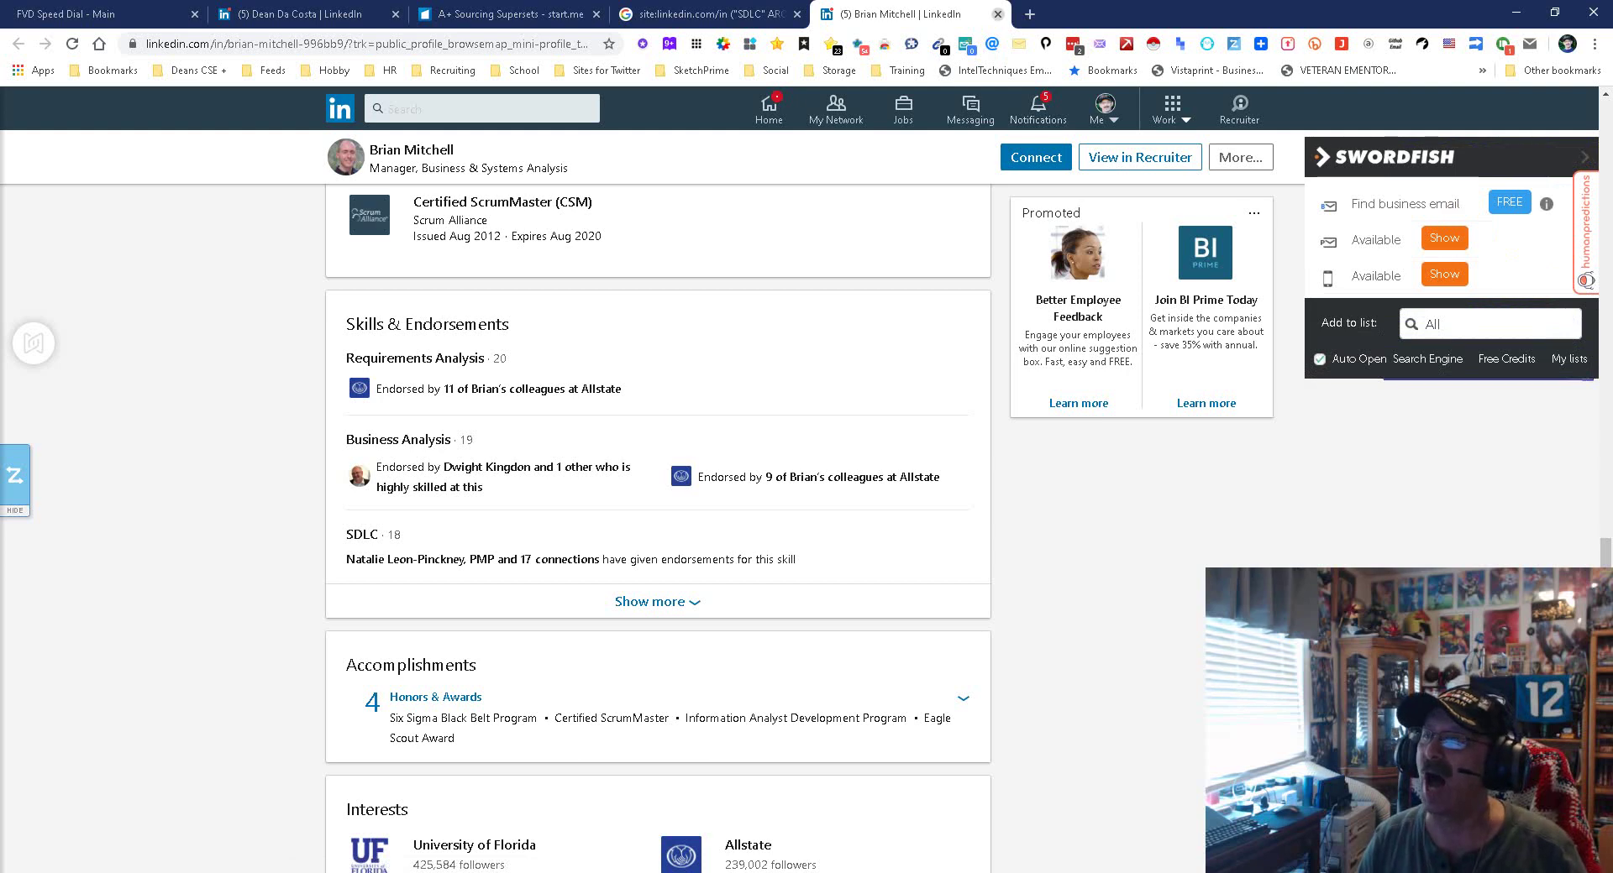
key(ctrl+w)
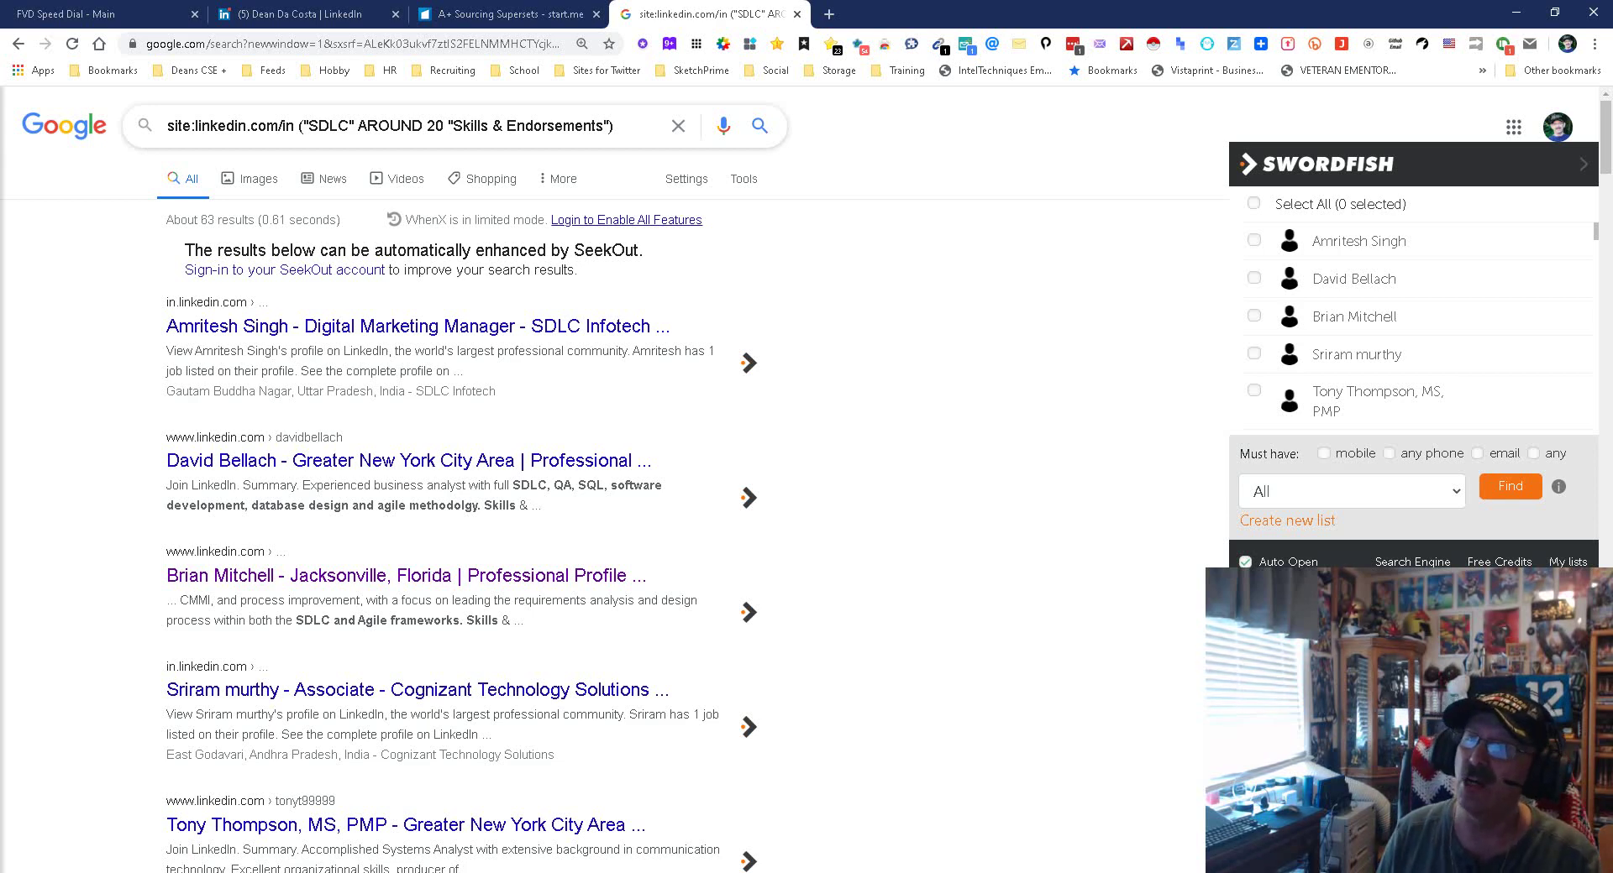
Widen the AROUND distance from 20 to 40 and rerun the search.
key(BackSpace)
key(BackSpace)
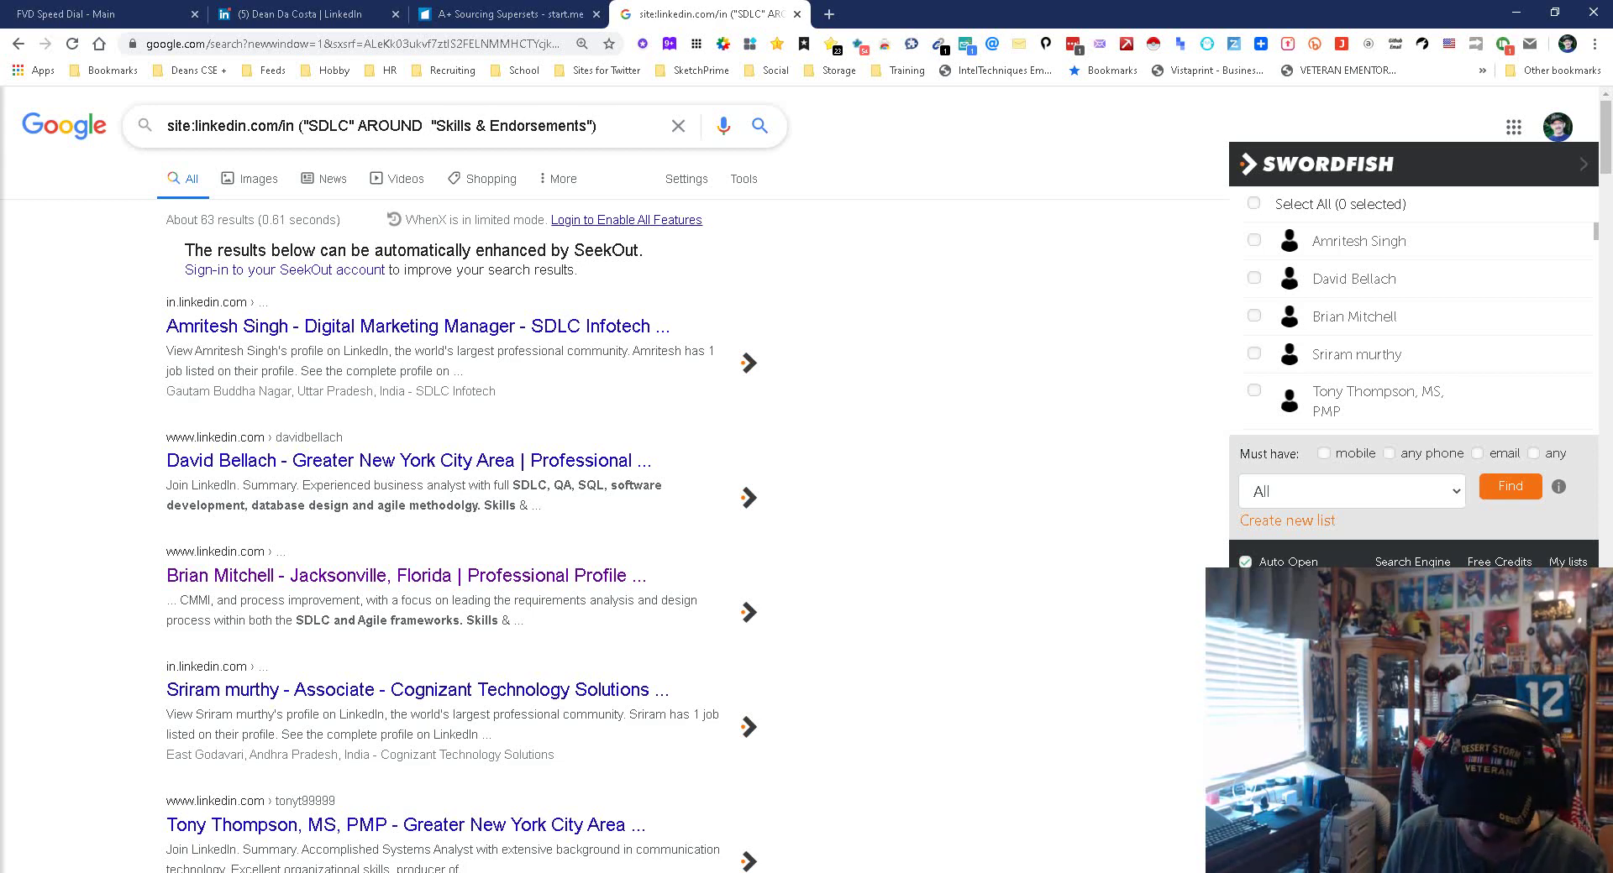
text(40)
key(Return)
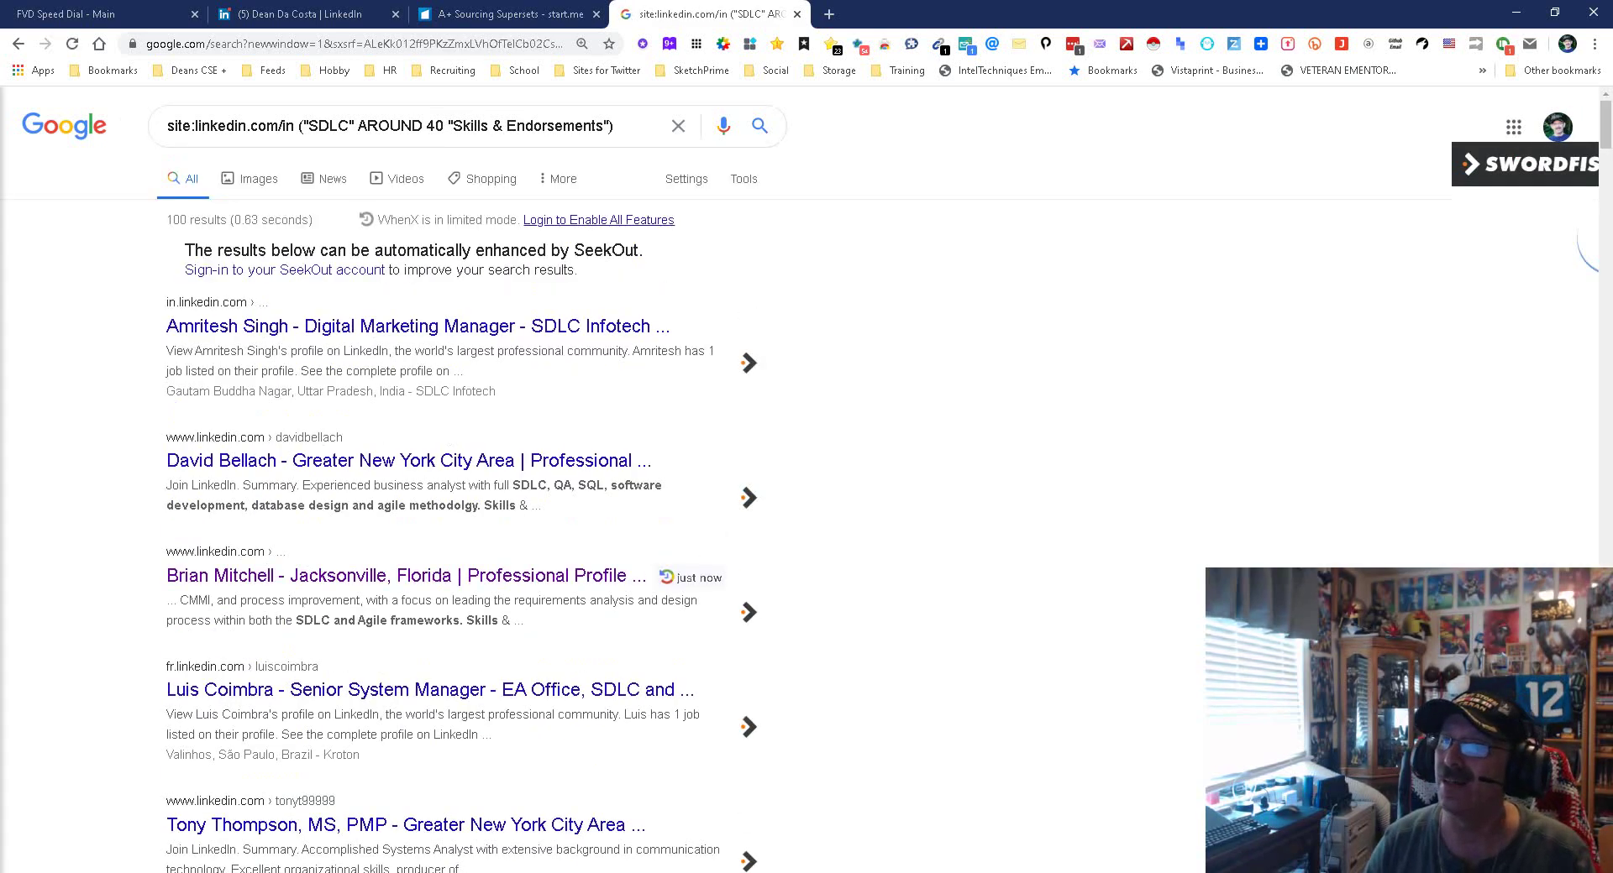
Widen the distance to AROUND 100, returning about 19,500 results.
key(BackSpace)
key(BackSpace)
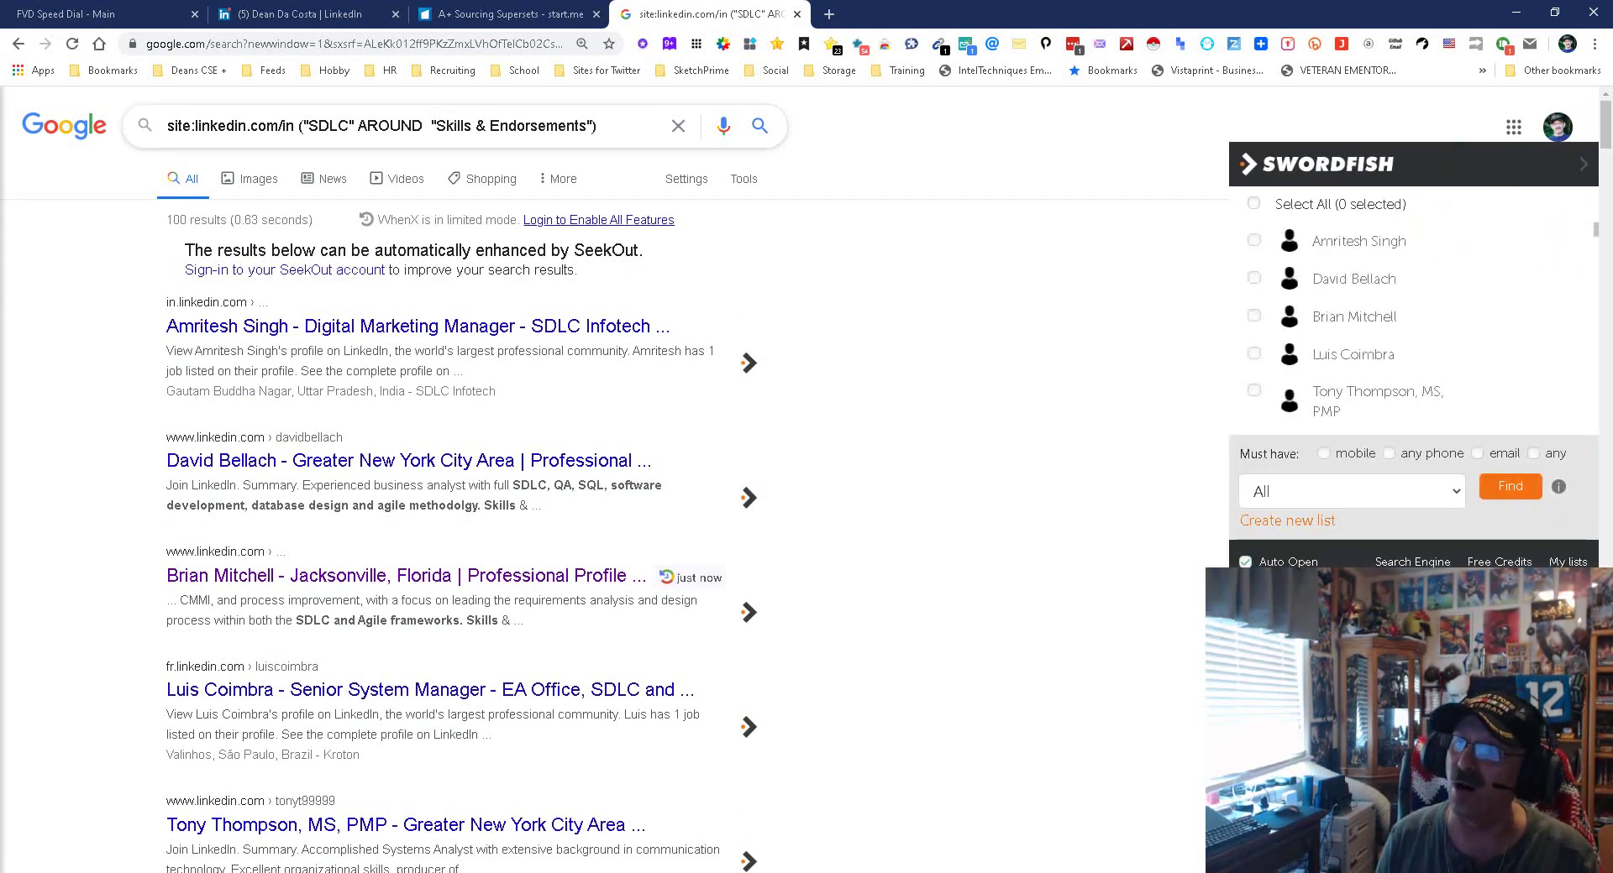
text(100)
key(Return)
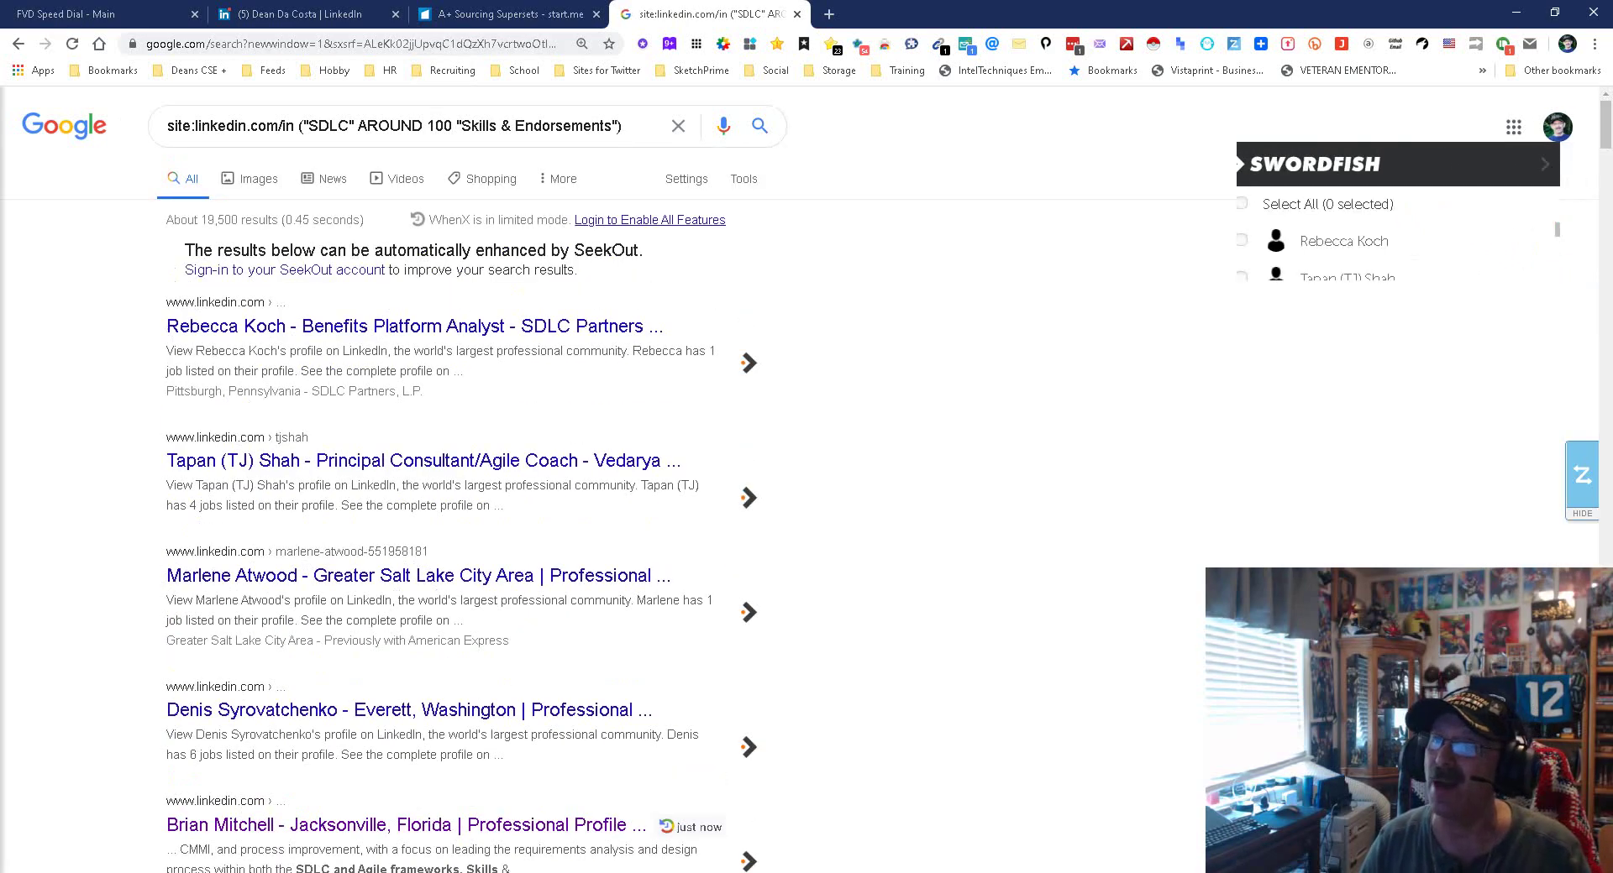
key(ctrl+2)
scroll(658, 521, down, 12)
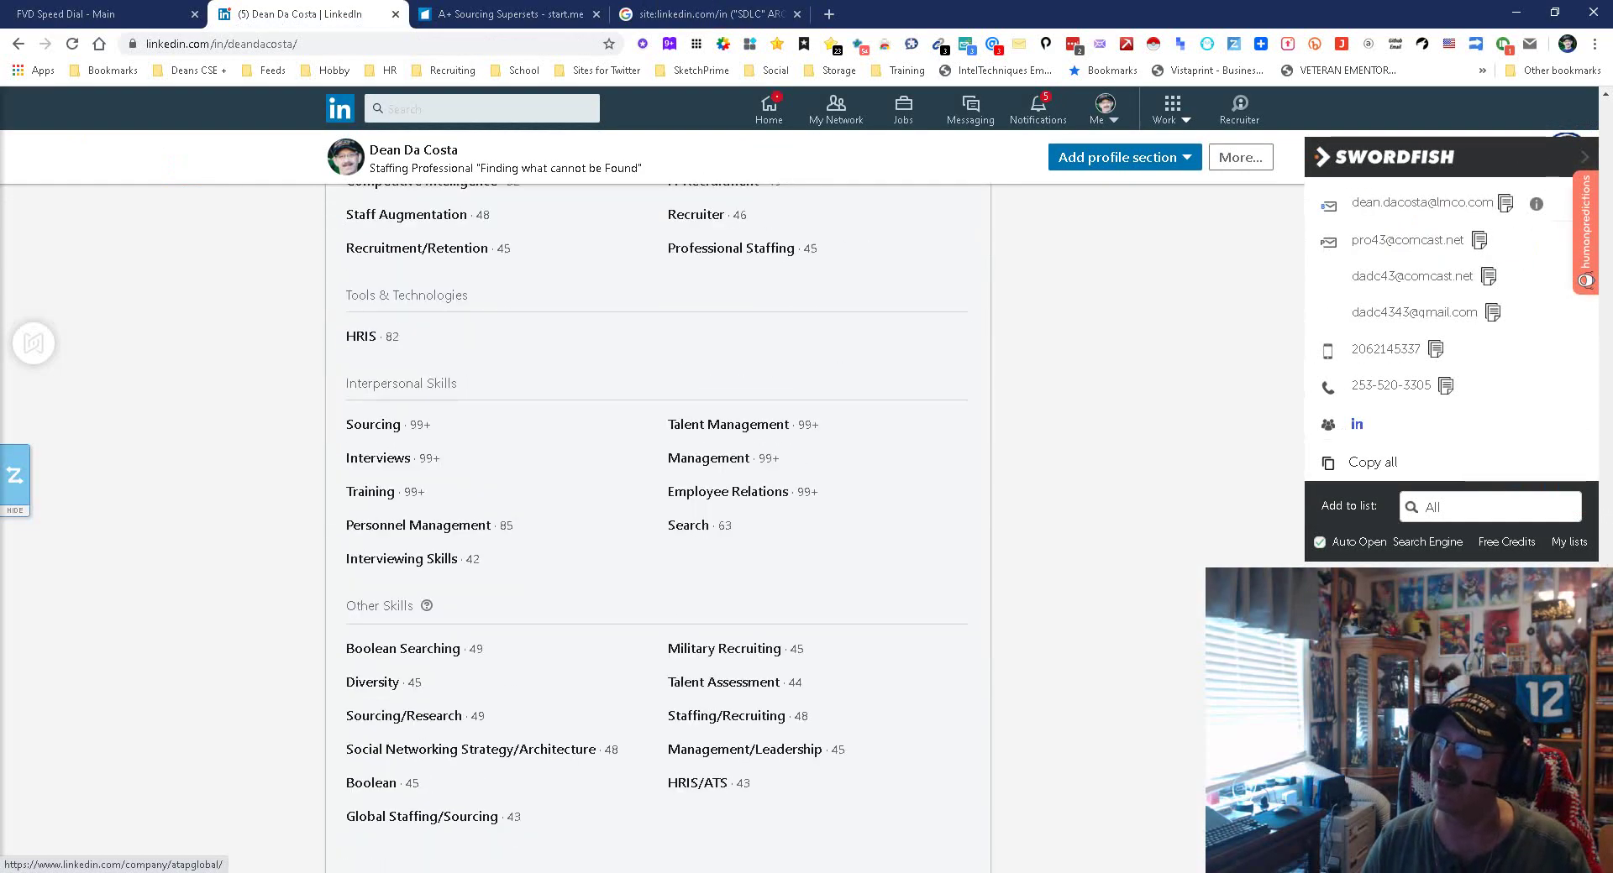
scroll(657, 521, up, 15)
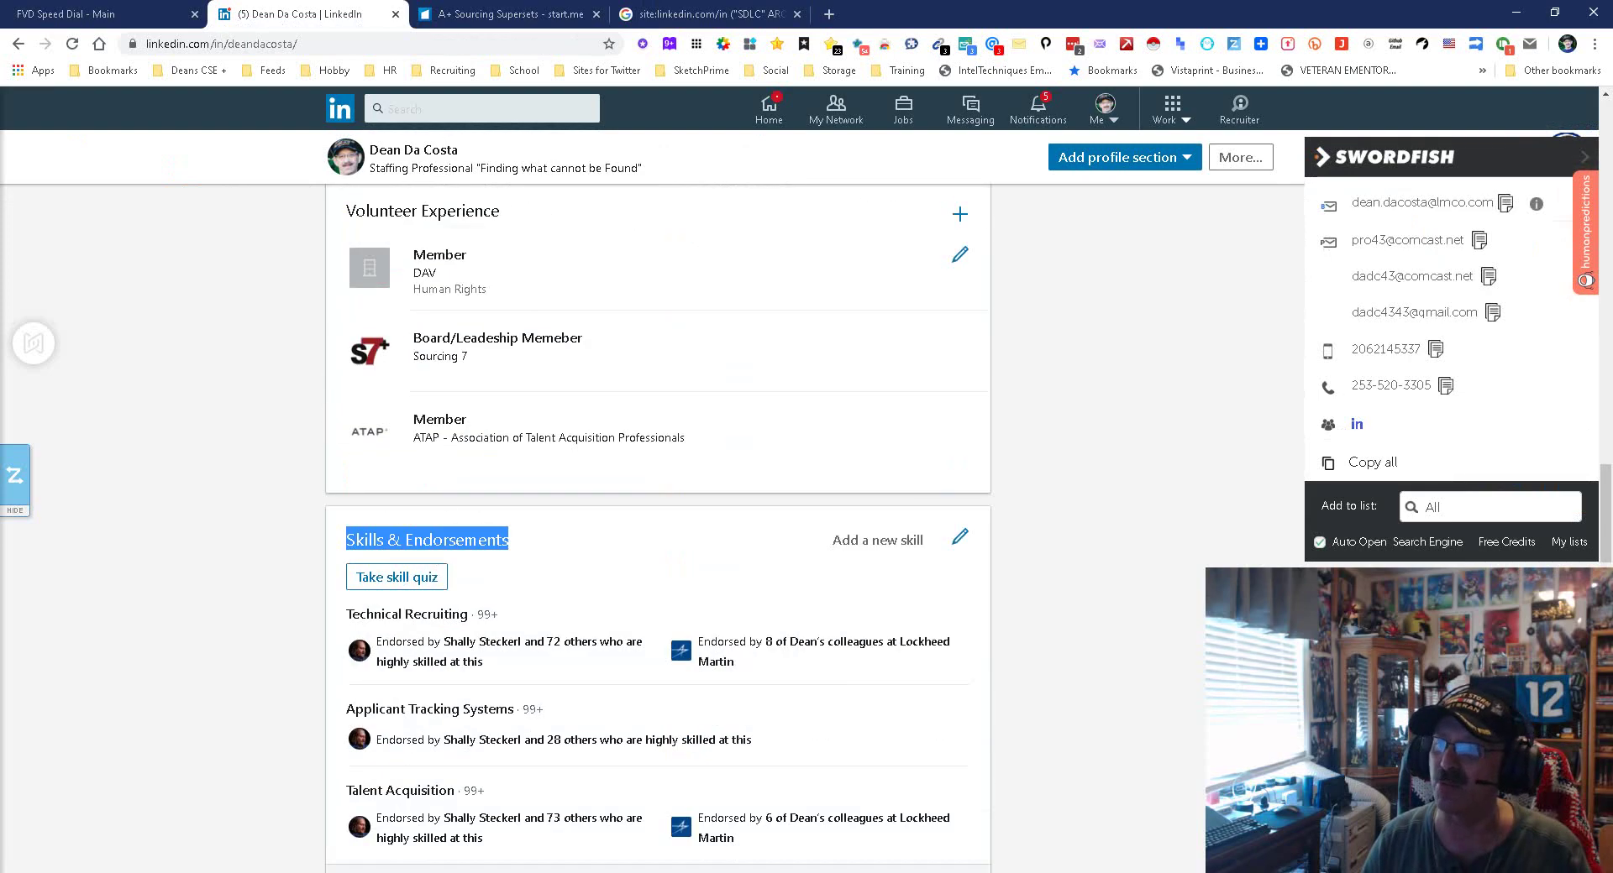
scroll(657, 520, down, 7)
scroll(657, 521, up, 4)
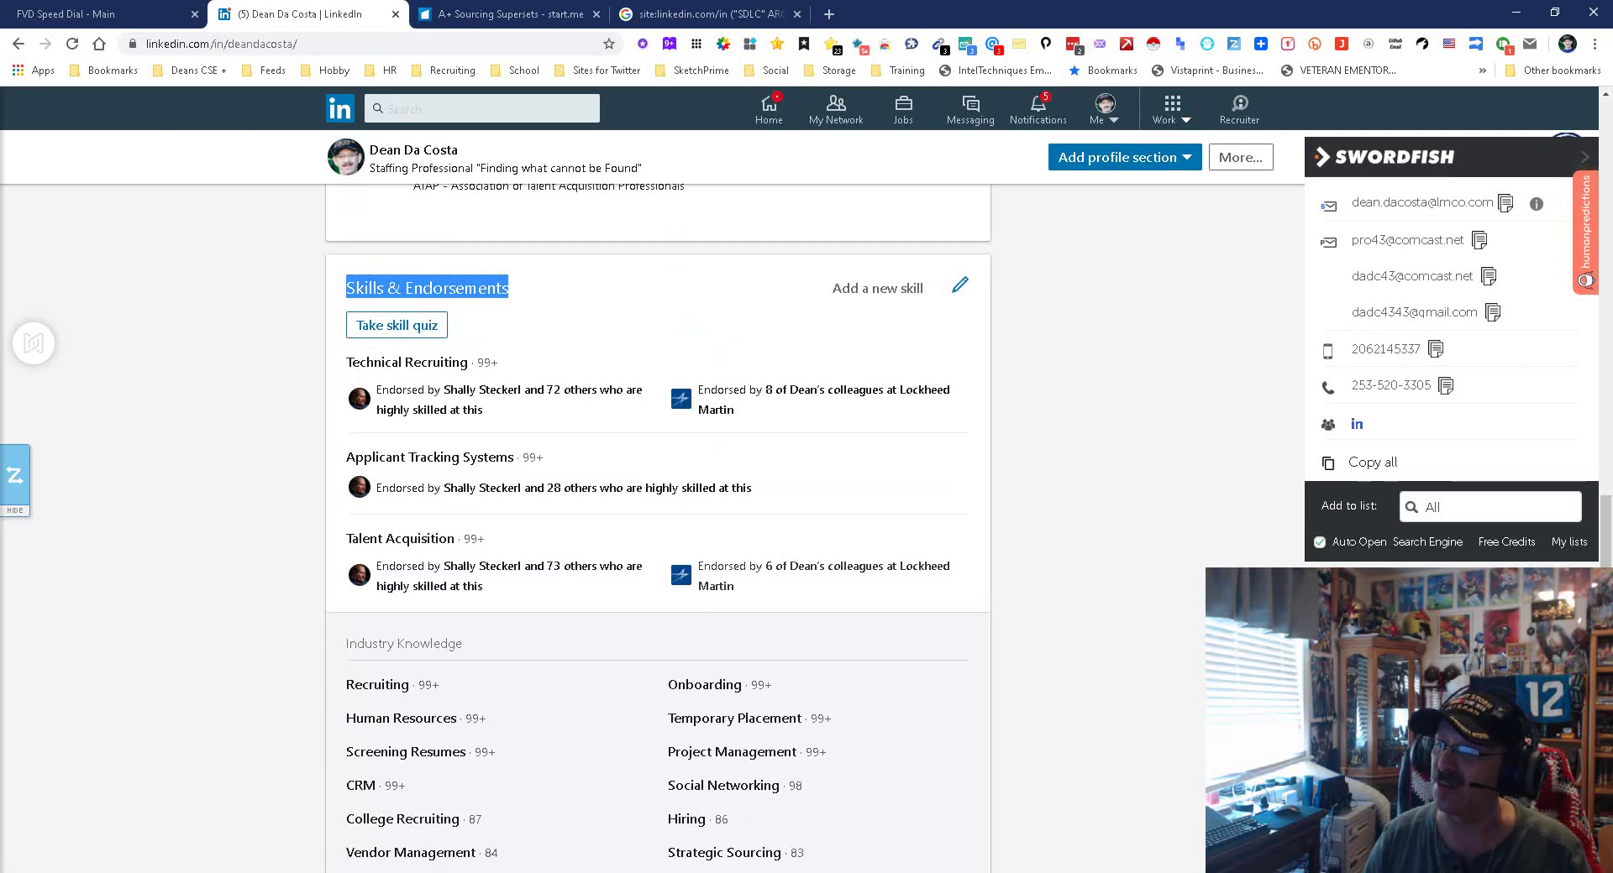
scroll(370, 520, up, 8)
scroll(369, 521, down, 5)
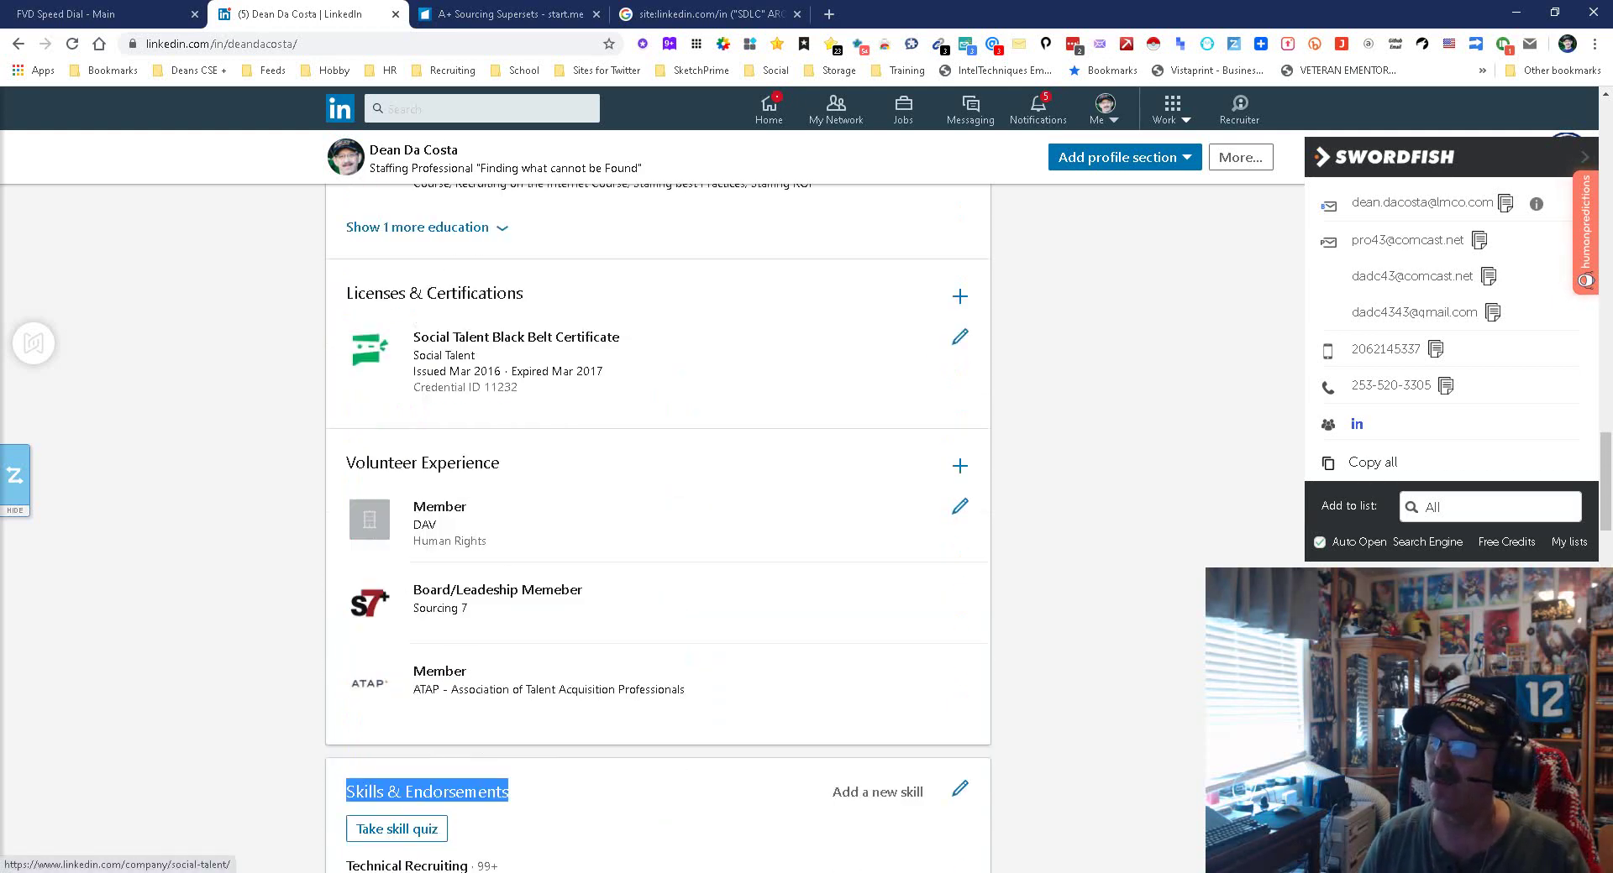
key(ctrl+4)
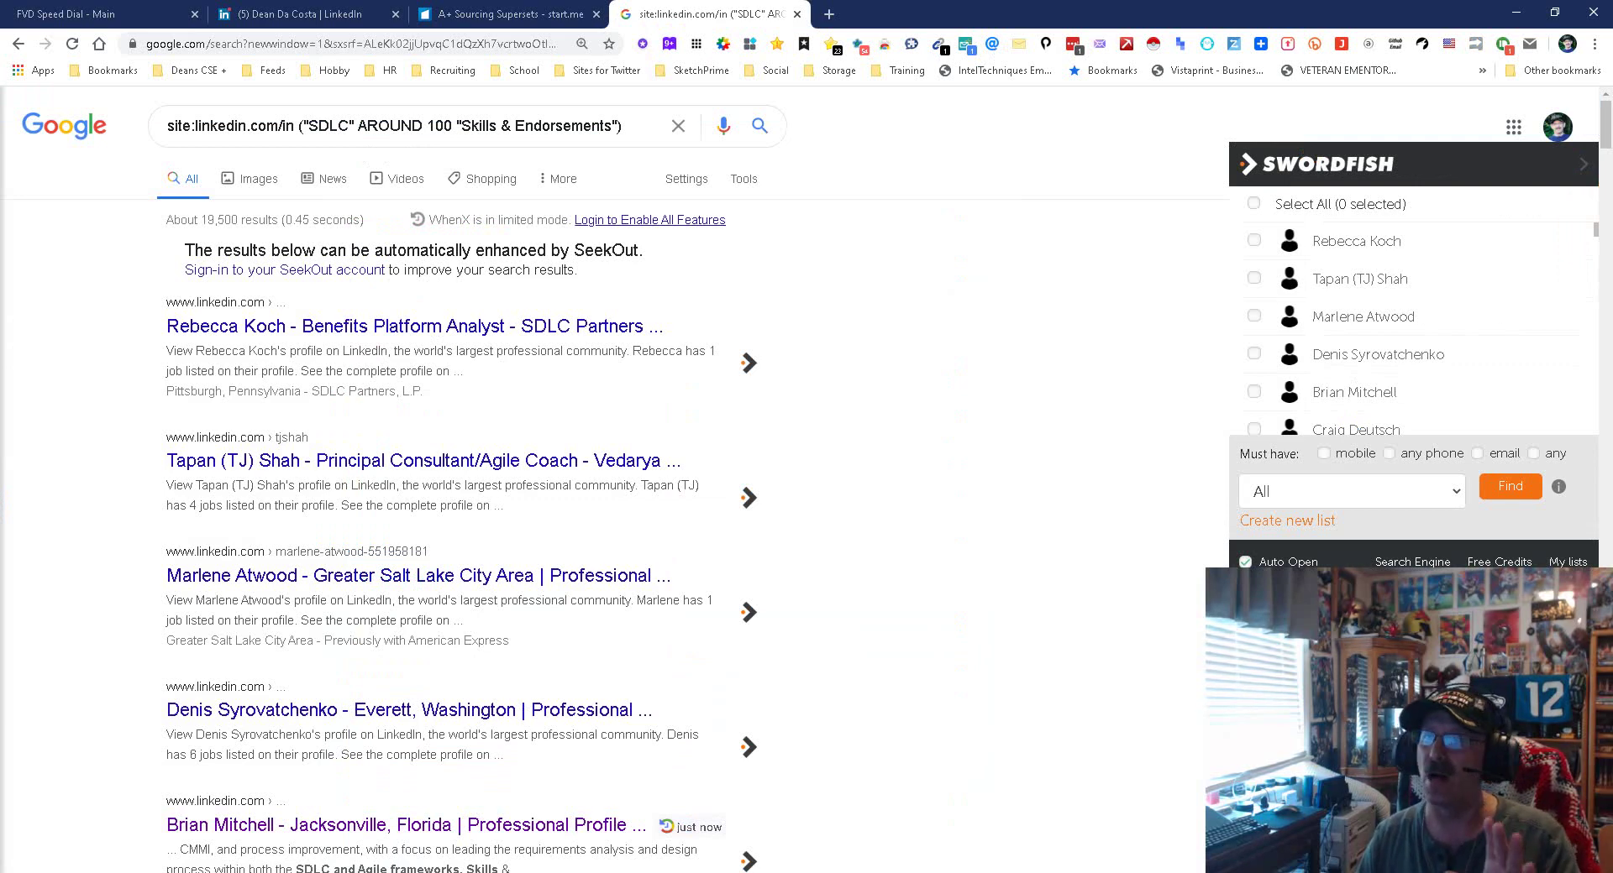
key(ctrl+2)
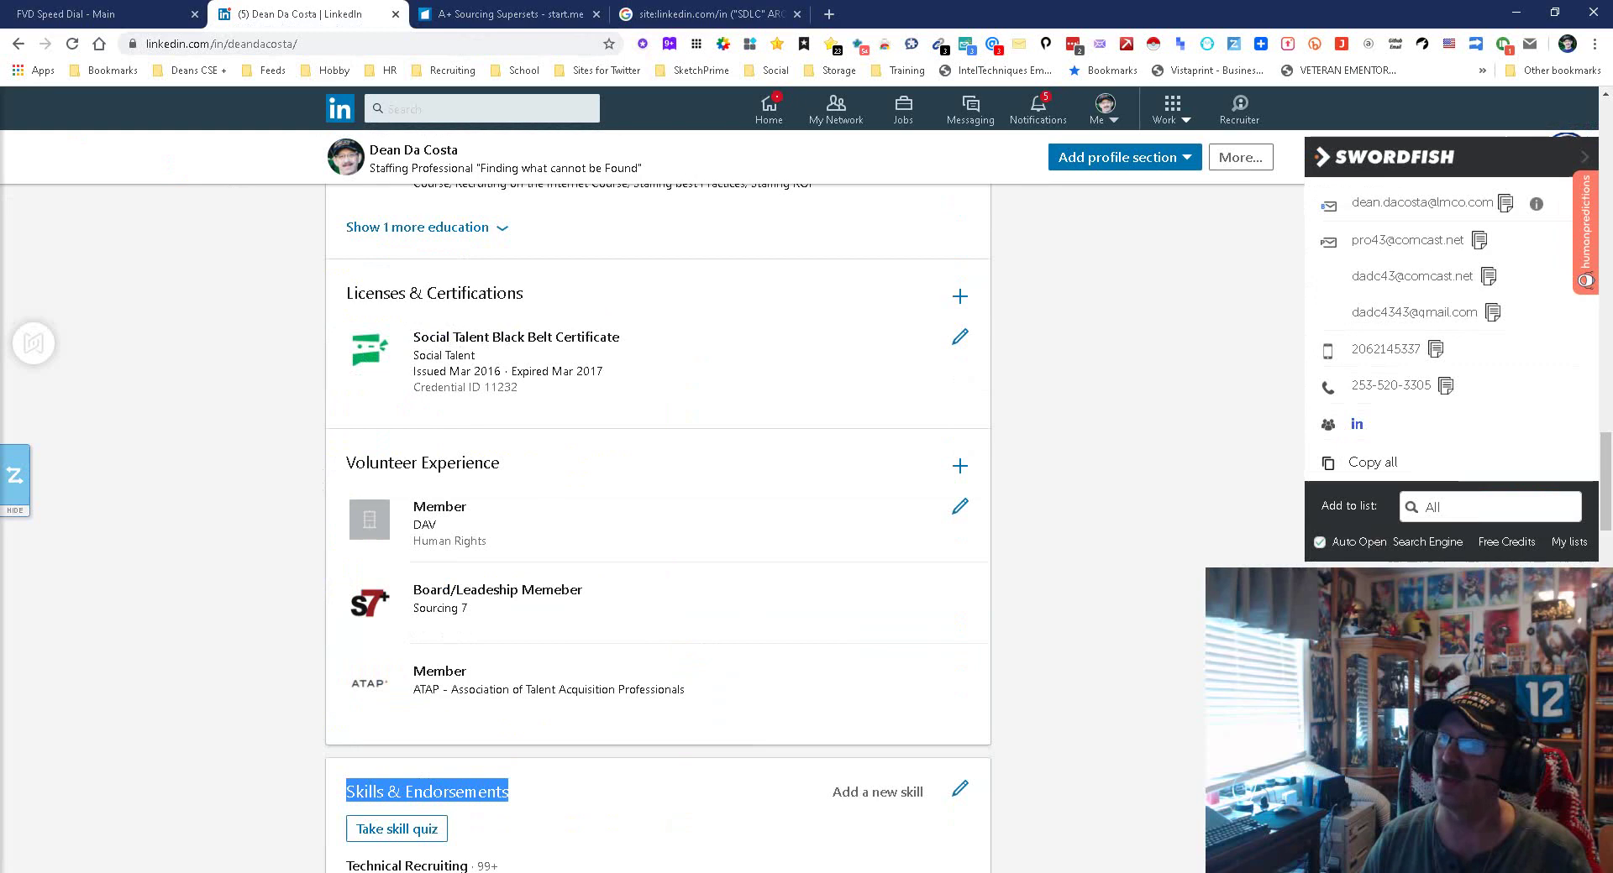
scroll(658, 504, up, 2)
scroll(657, 504, down, 3)
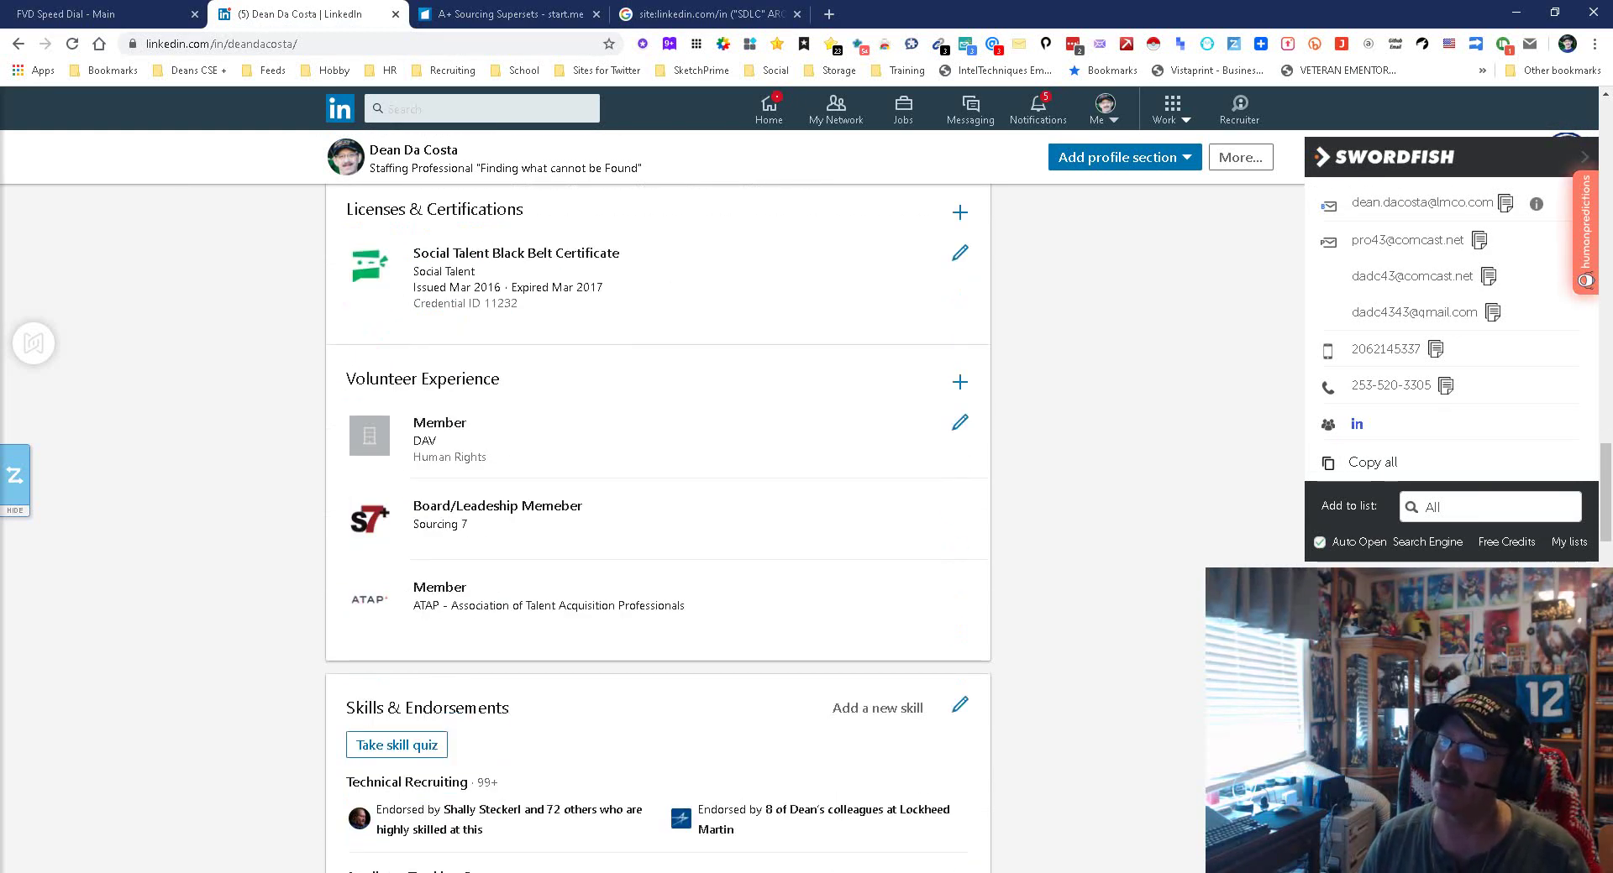
Copy the profile's 'Volunteer Experience' heading into the query in place of 'Skills & Endorsements'.
drag(499, 379, 345, 379)
right_click(374, 375)
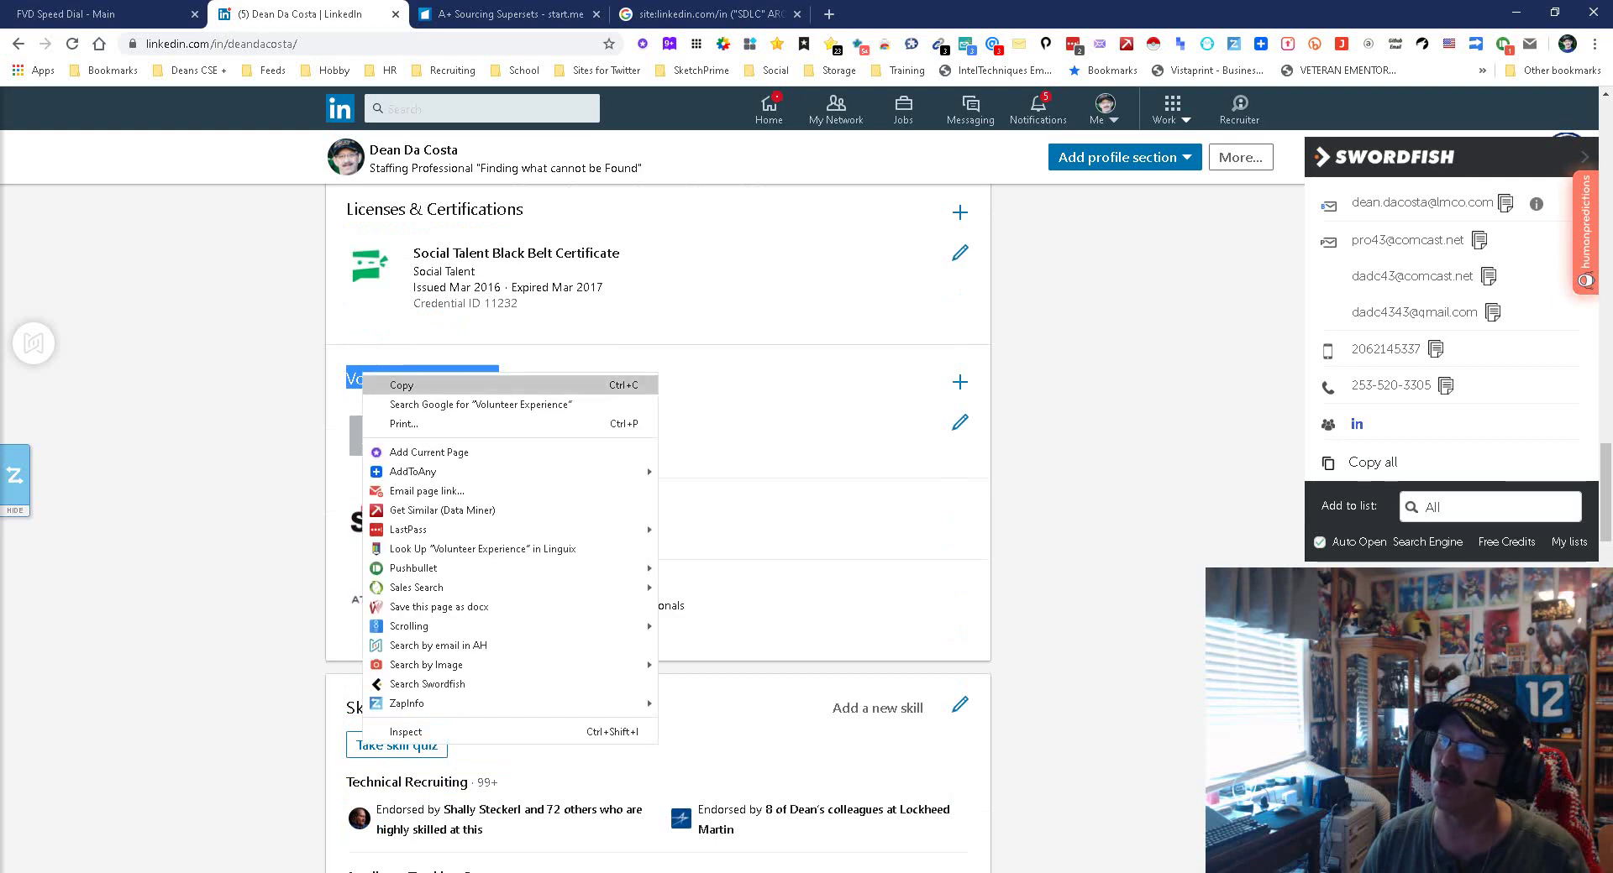
click(403, 387)
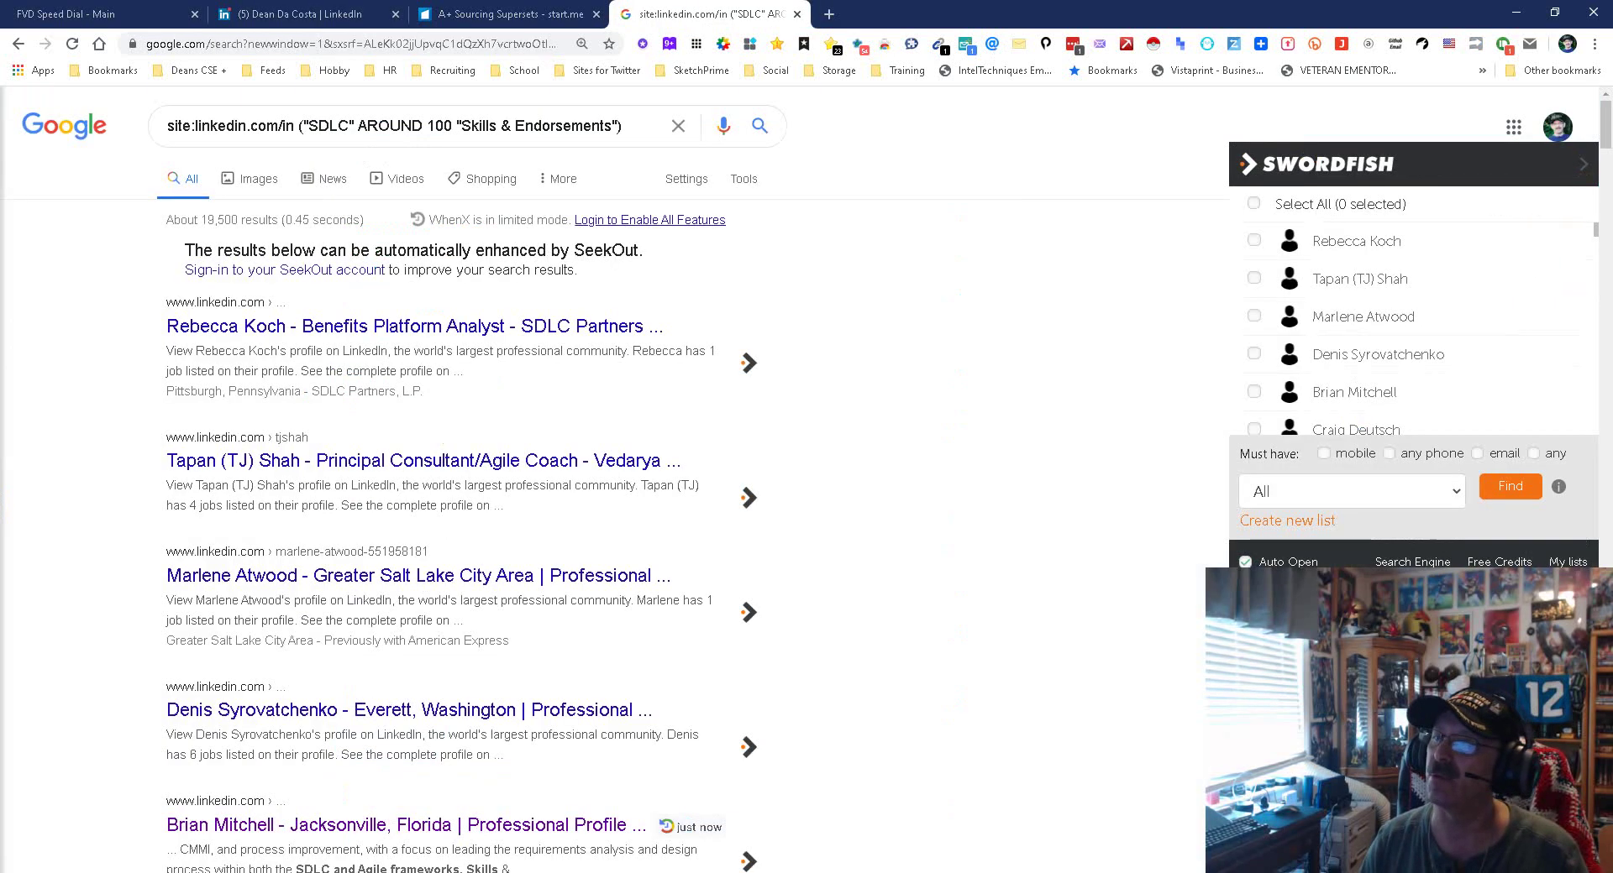
key(ctrl+4)
drag(461, 125, 612, 125)
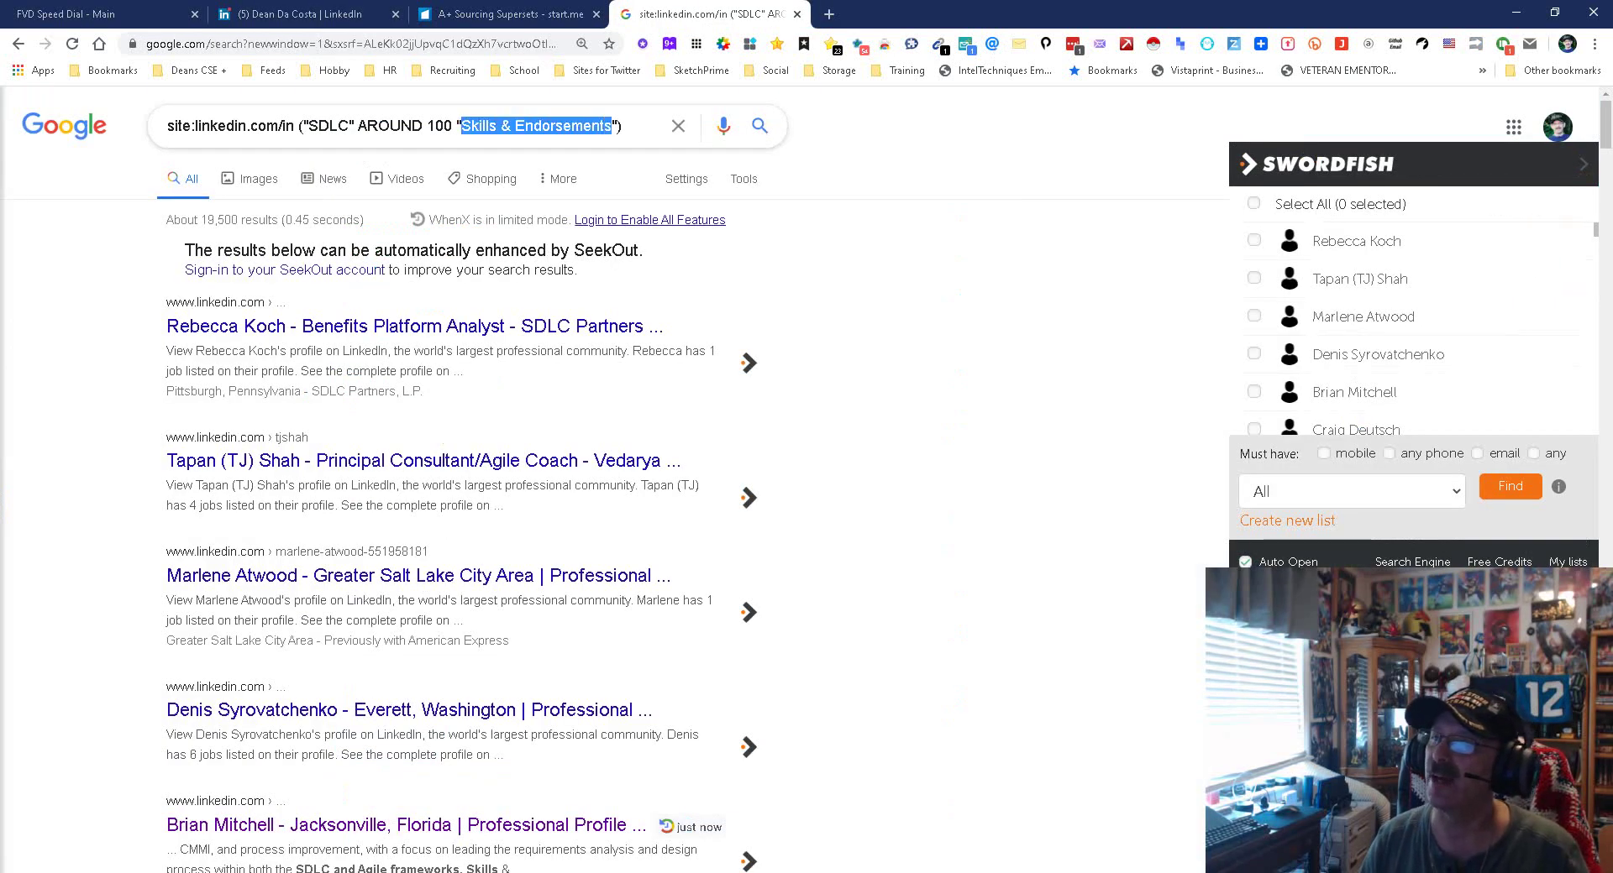
key(ctrl+v)
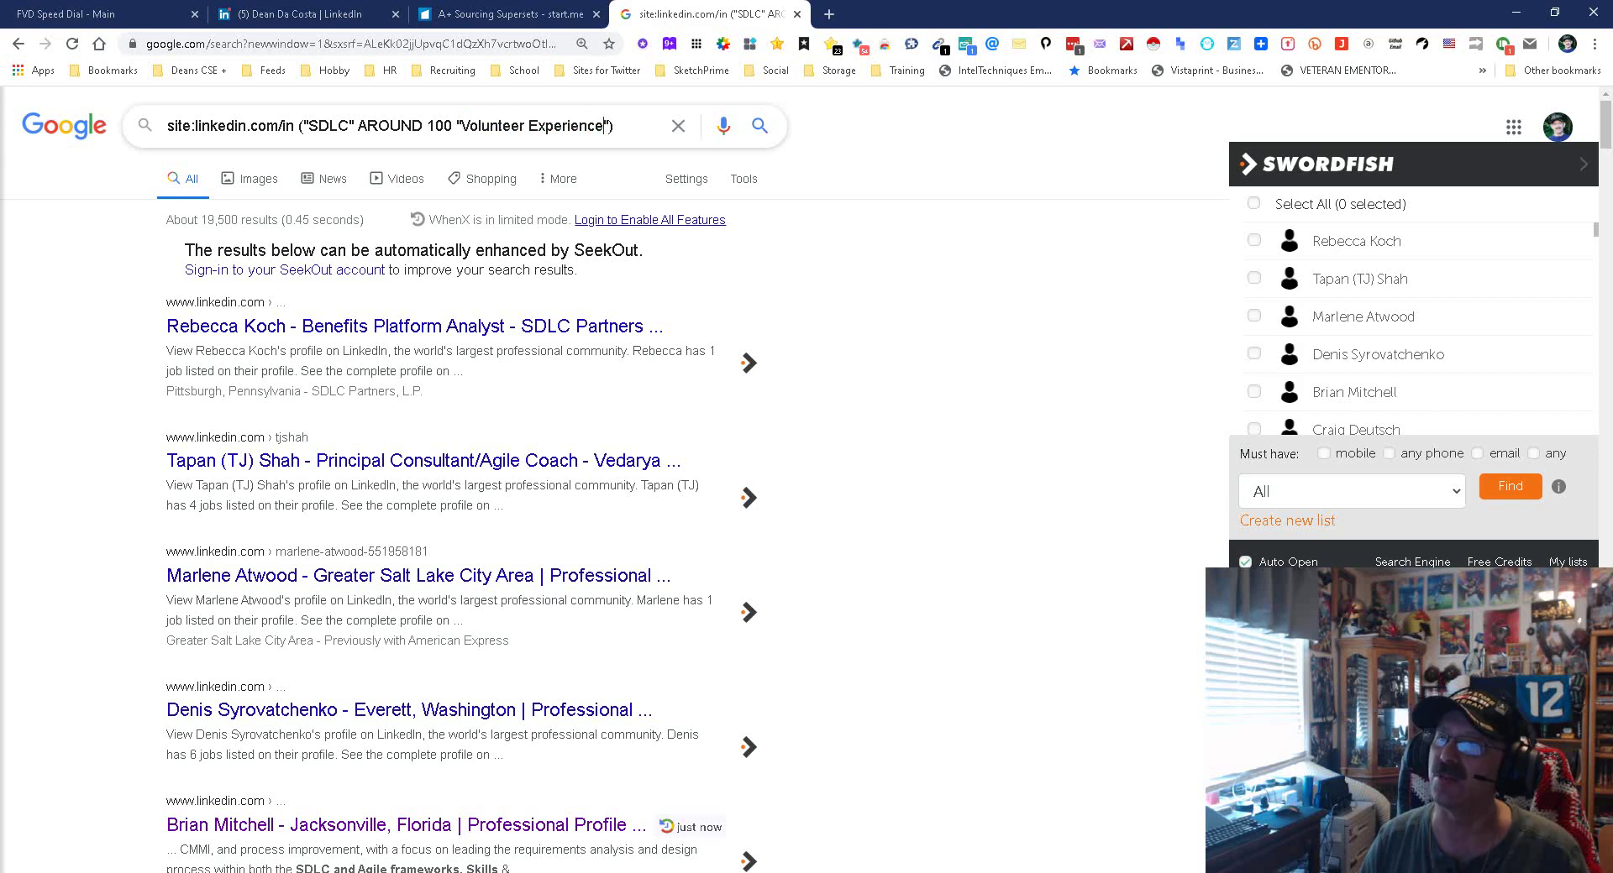
Replace SDLC with DAV, change AROUND 100 to AROUND *, and run the search.
key(BackSpace)
key(BackSpace)
key(BackSpace)
key(BackSpace)
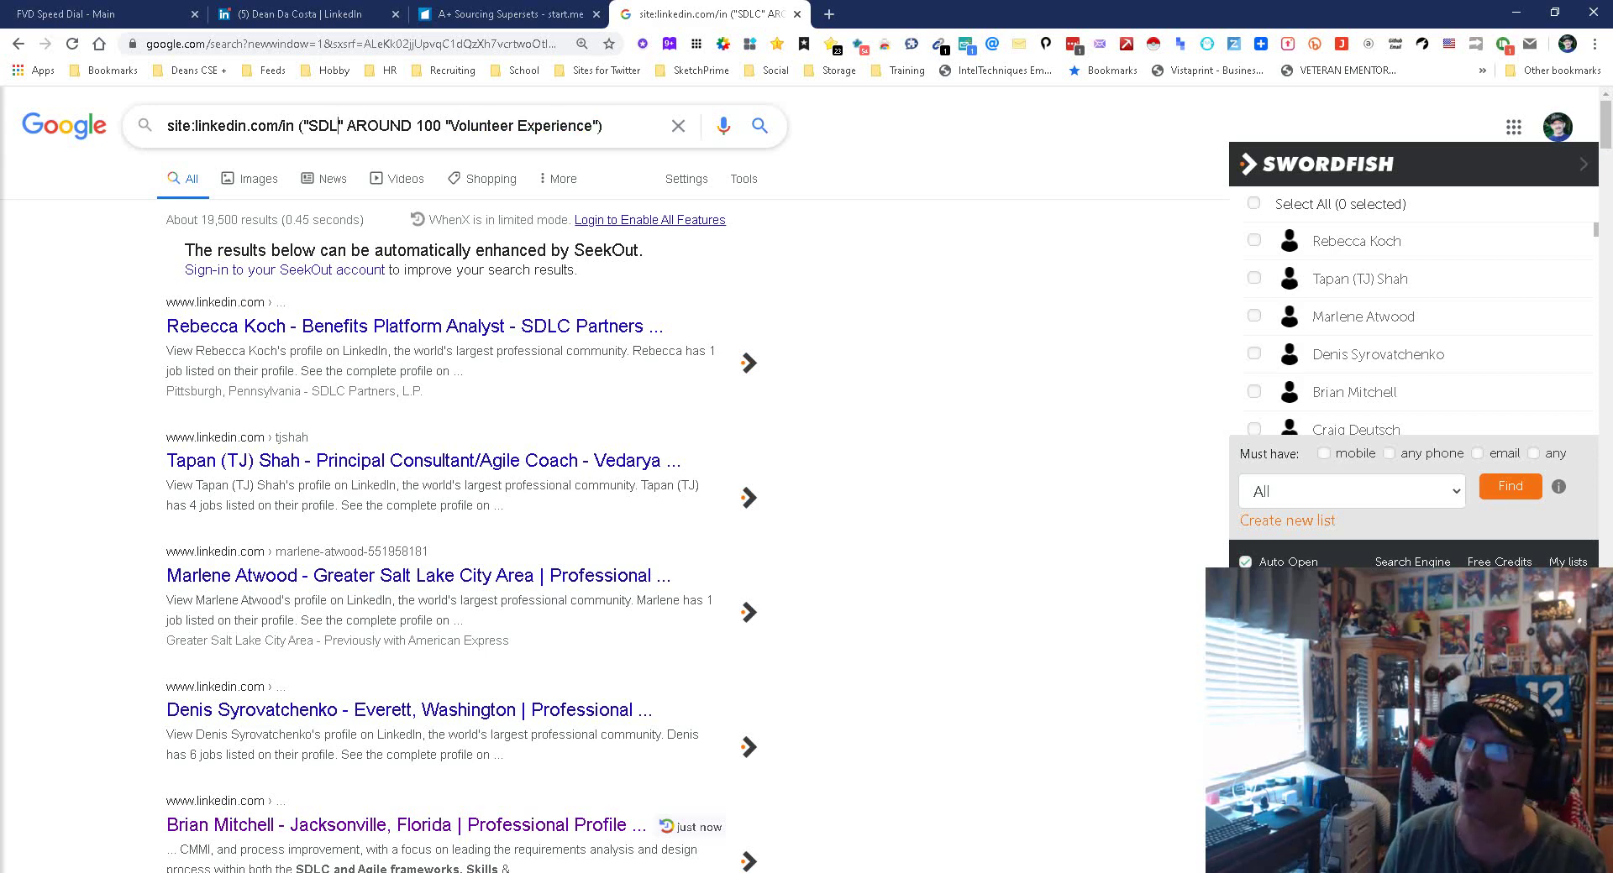
text(DAV)
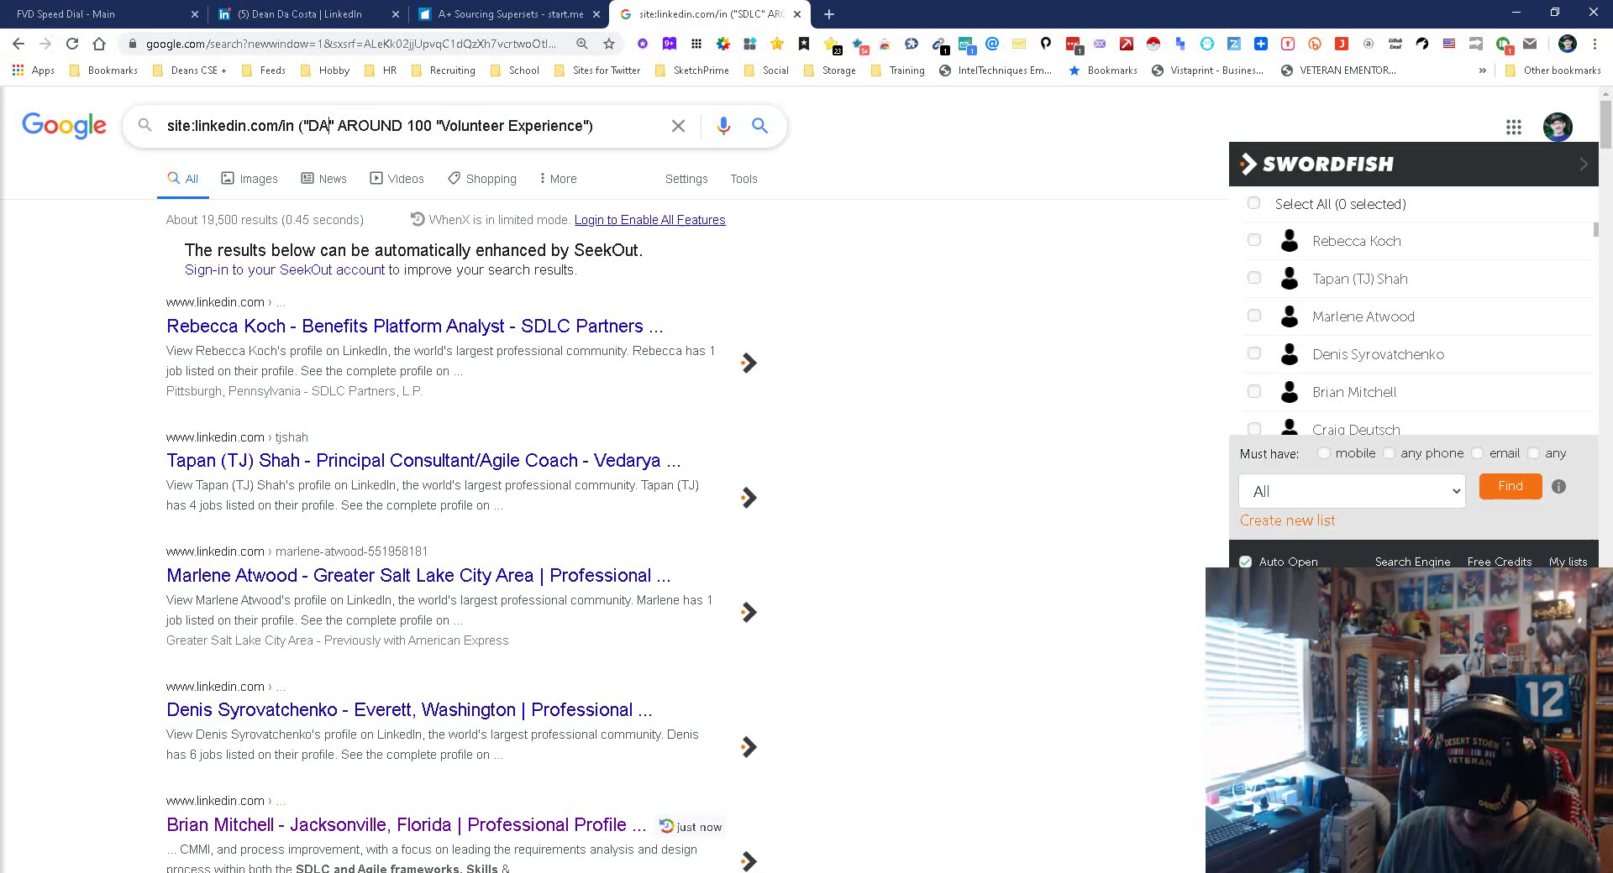
key(ctrl+2)
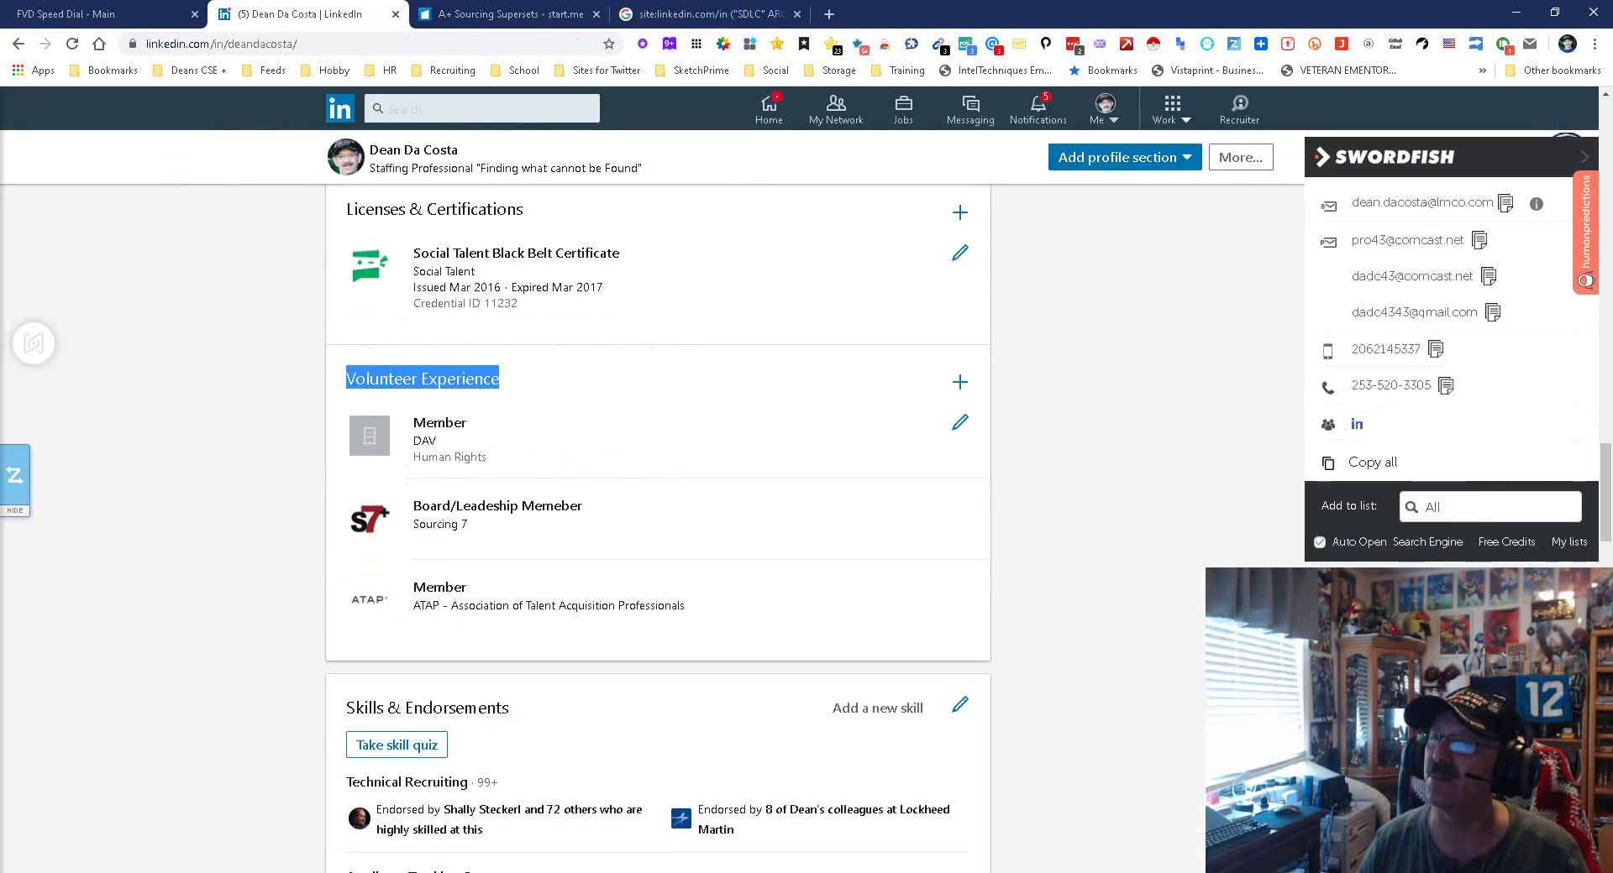
key(ctrl+4)
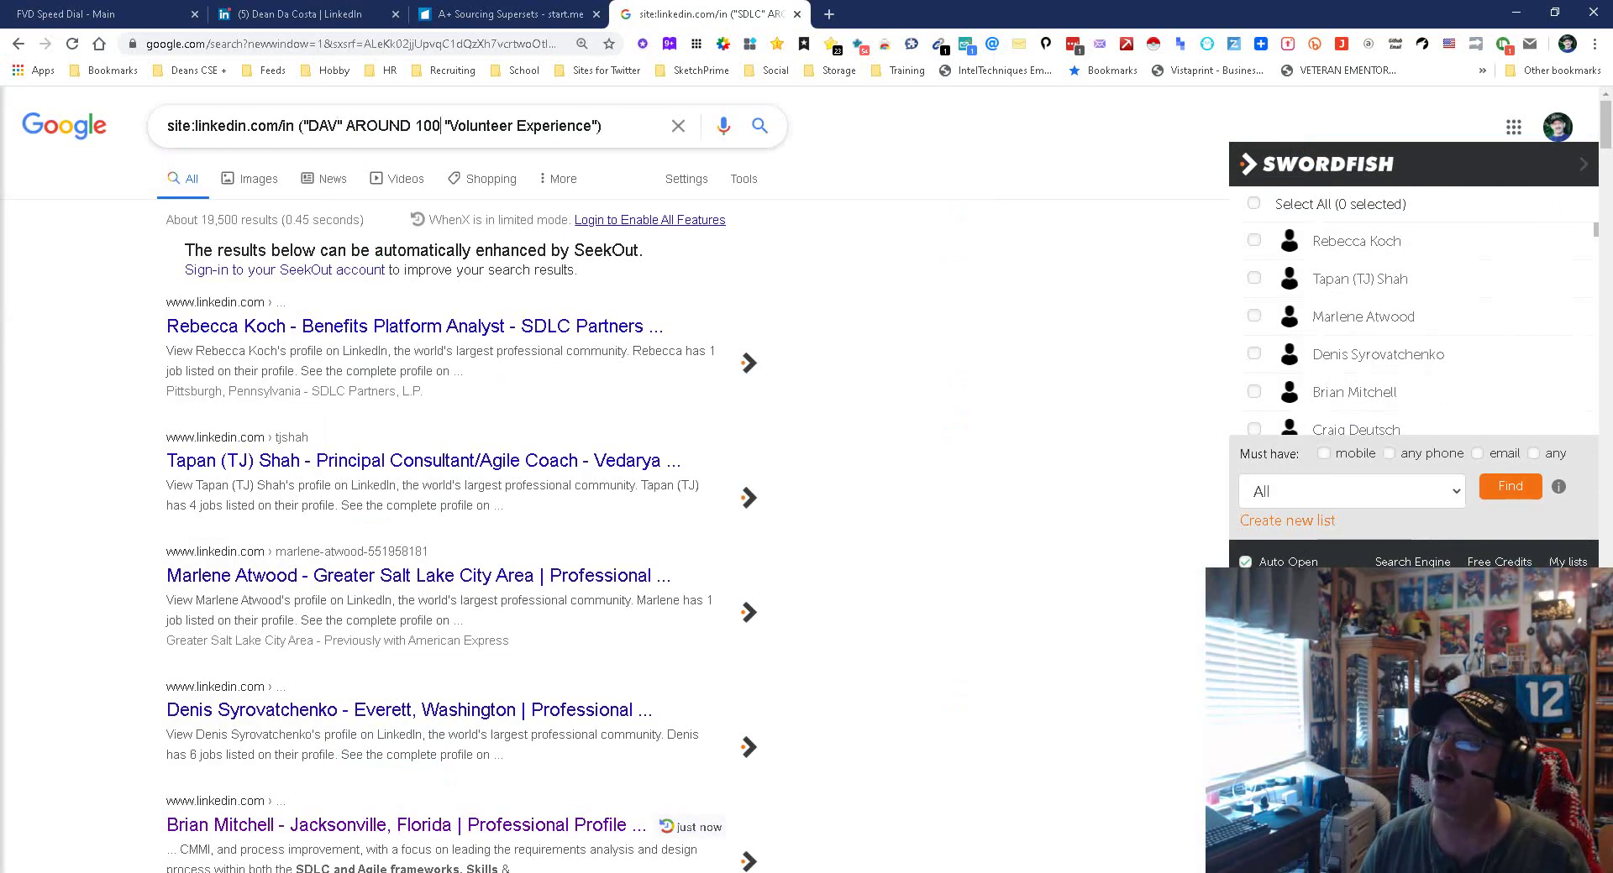
key(BackSpace)
key(BackSpace)
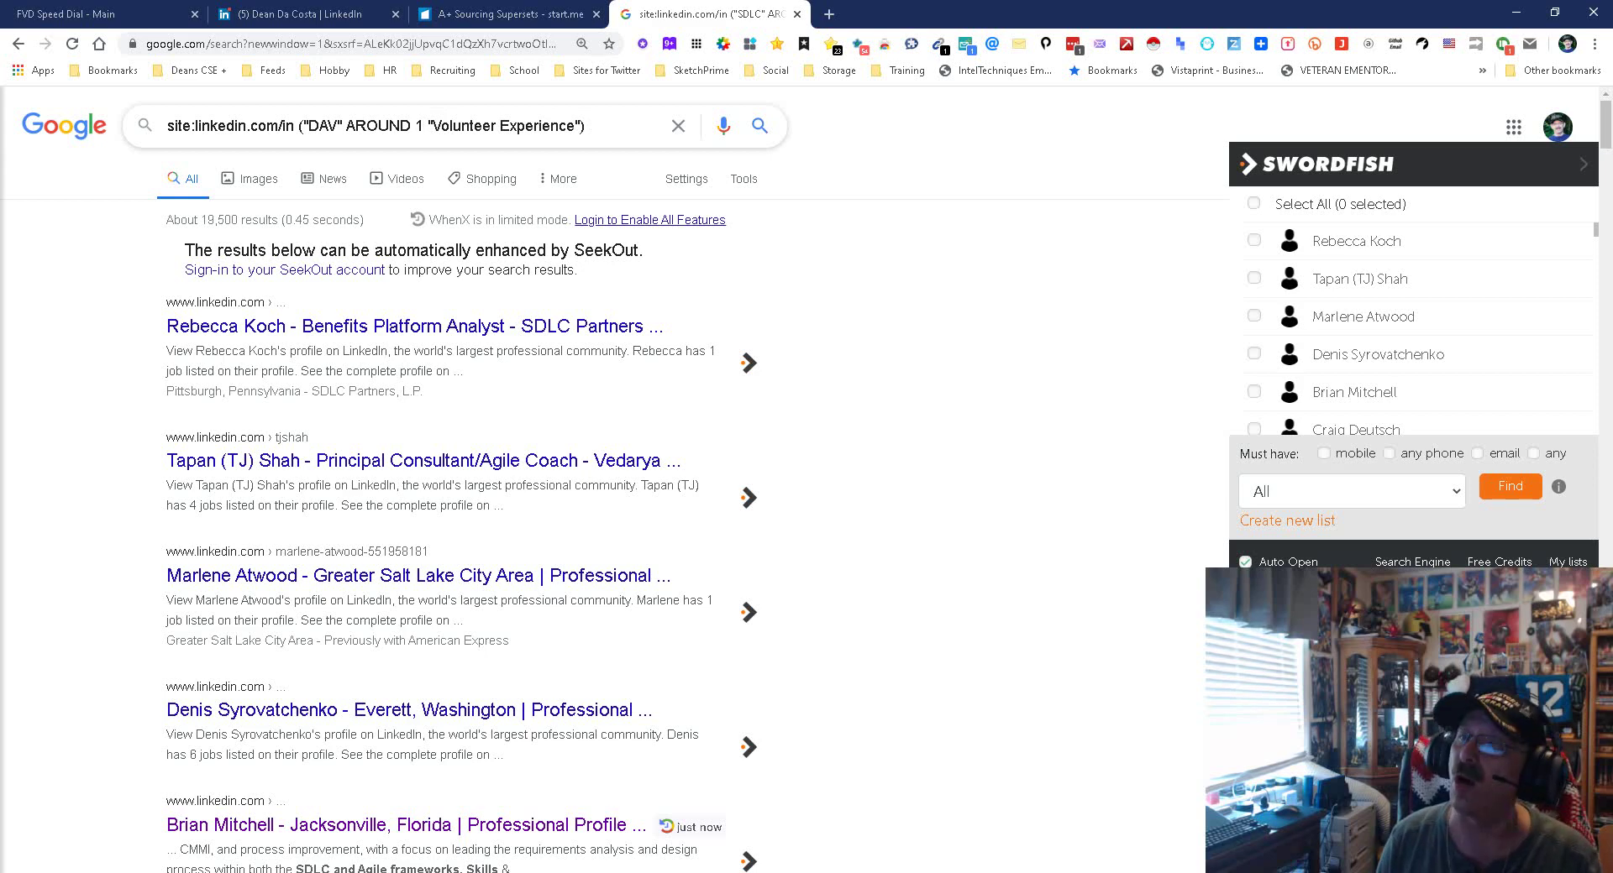
key(BackSpace)
text(*)
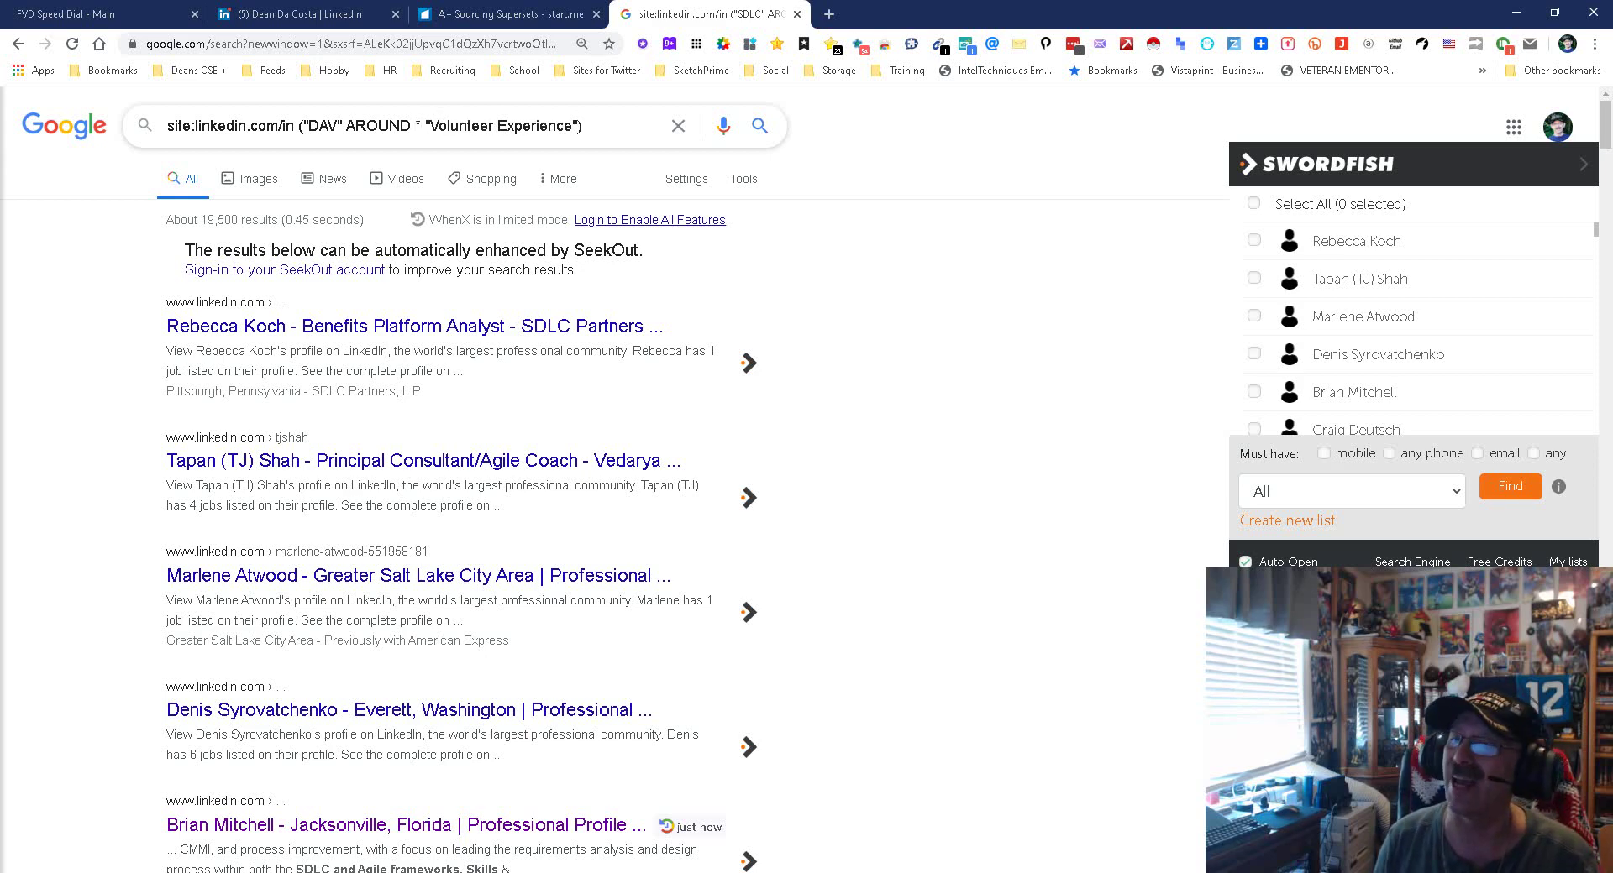
key(Return)
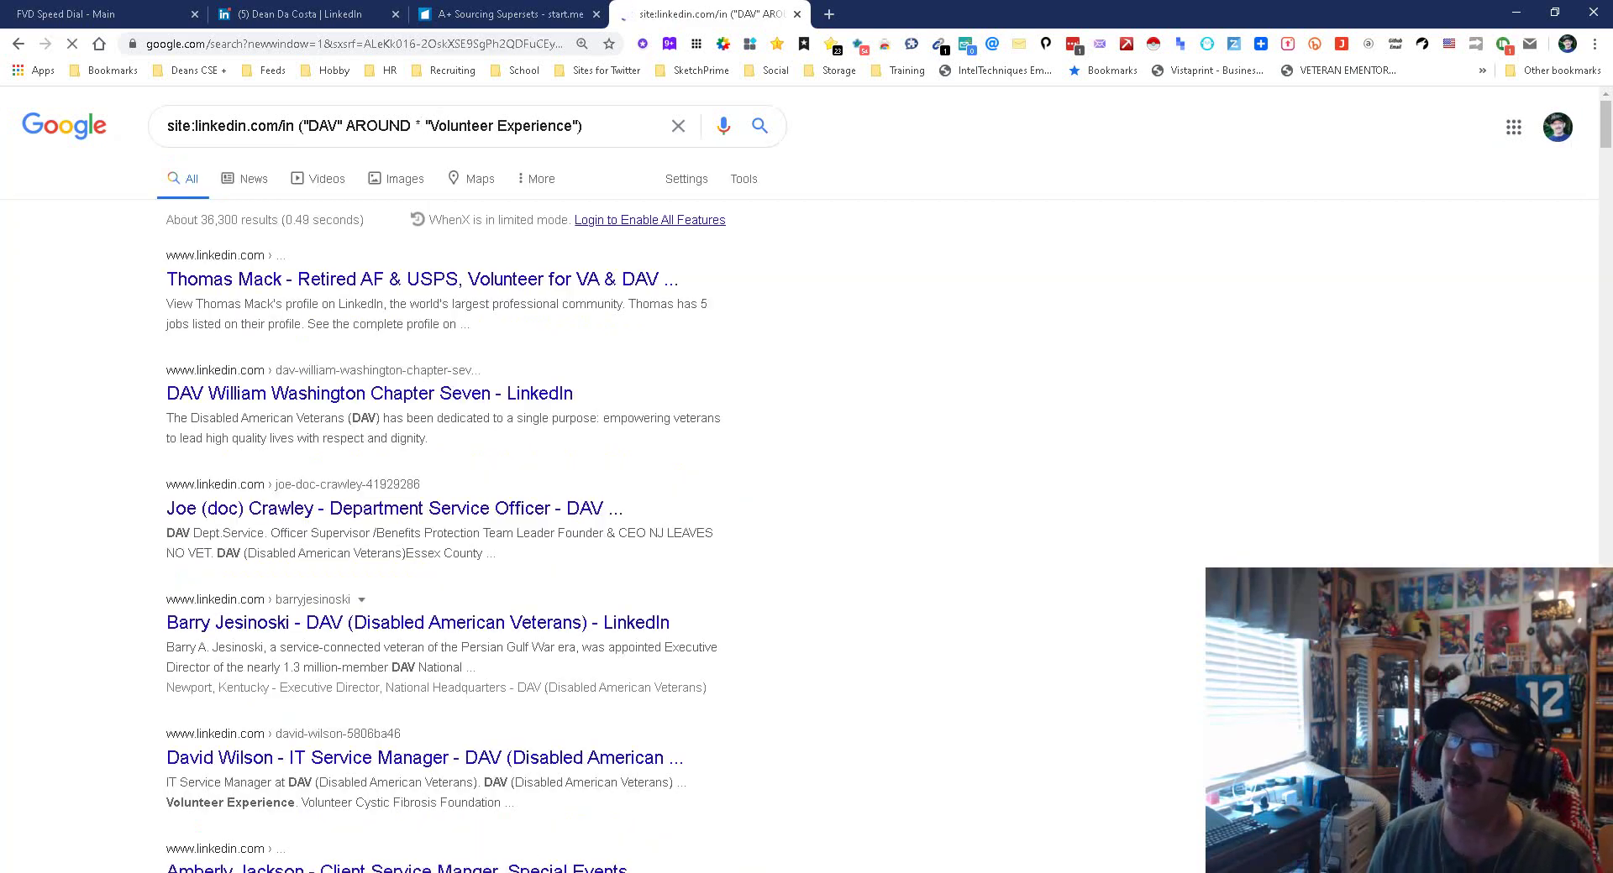
Review the wildcard results and compare them with the LinkedIn profile tab.
scroll(420, 252, down, 4)
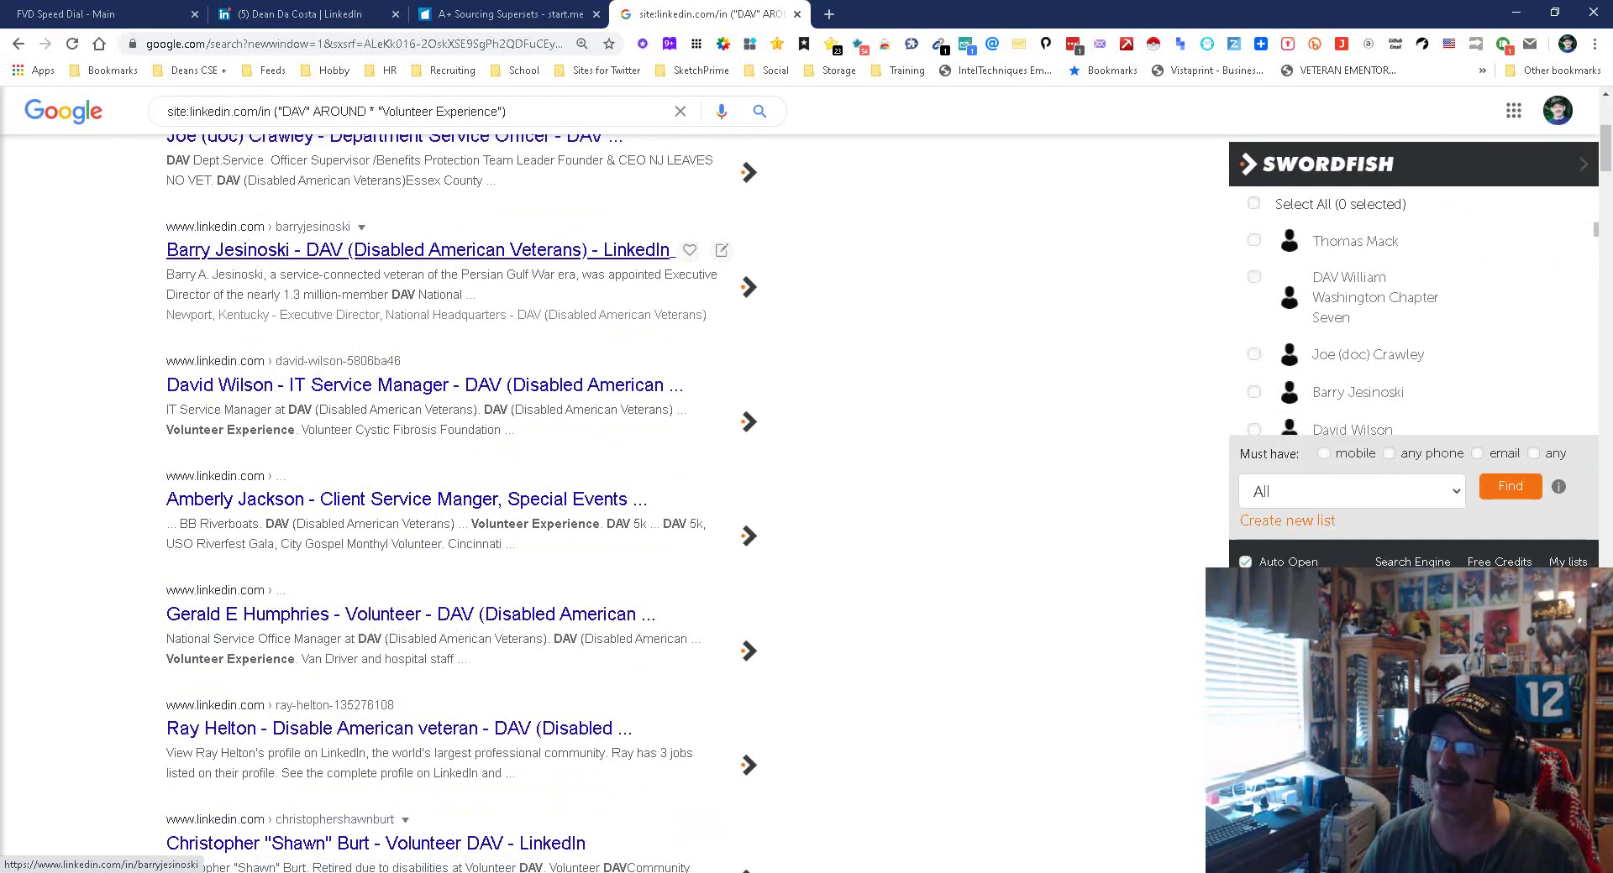
scroll(420, 252, up, 4)
key(ctrl+2)
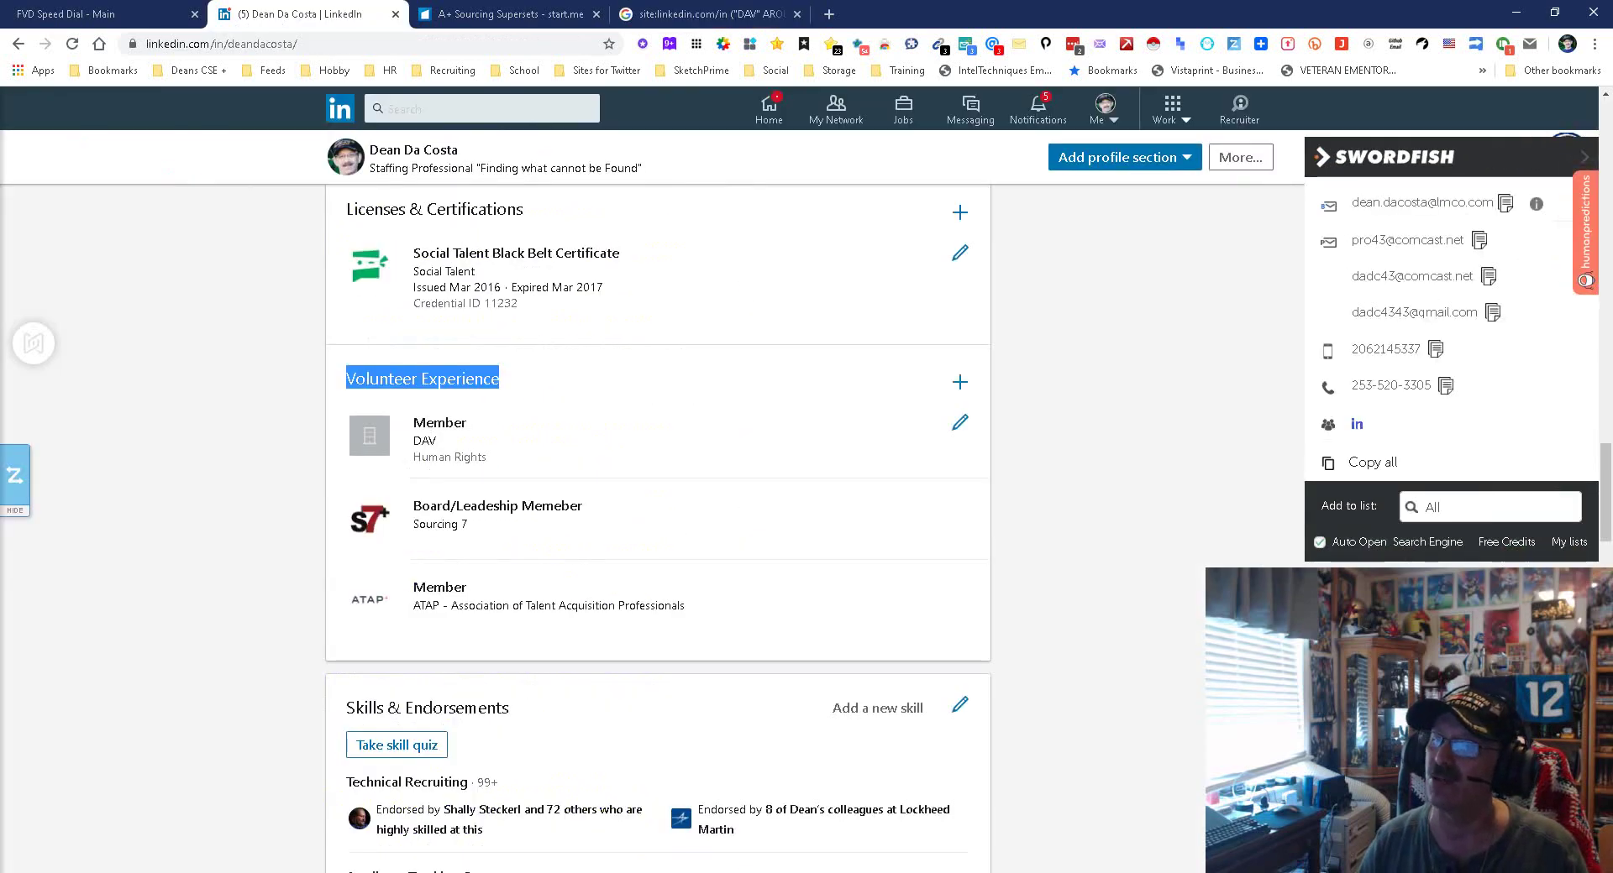
key(ctrl+4)
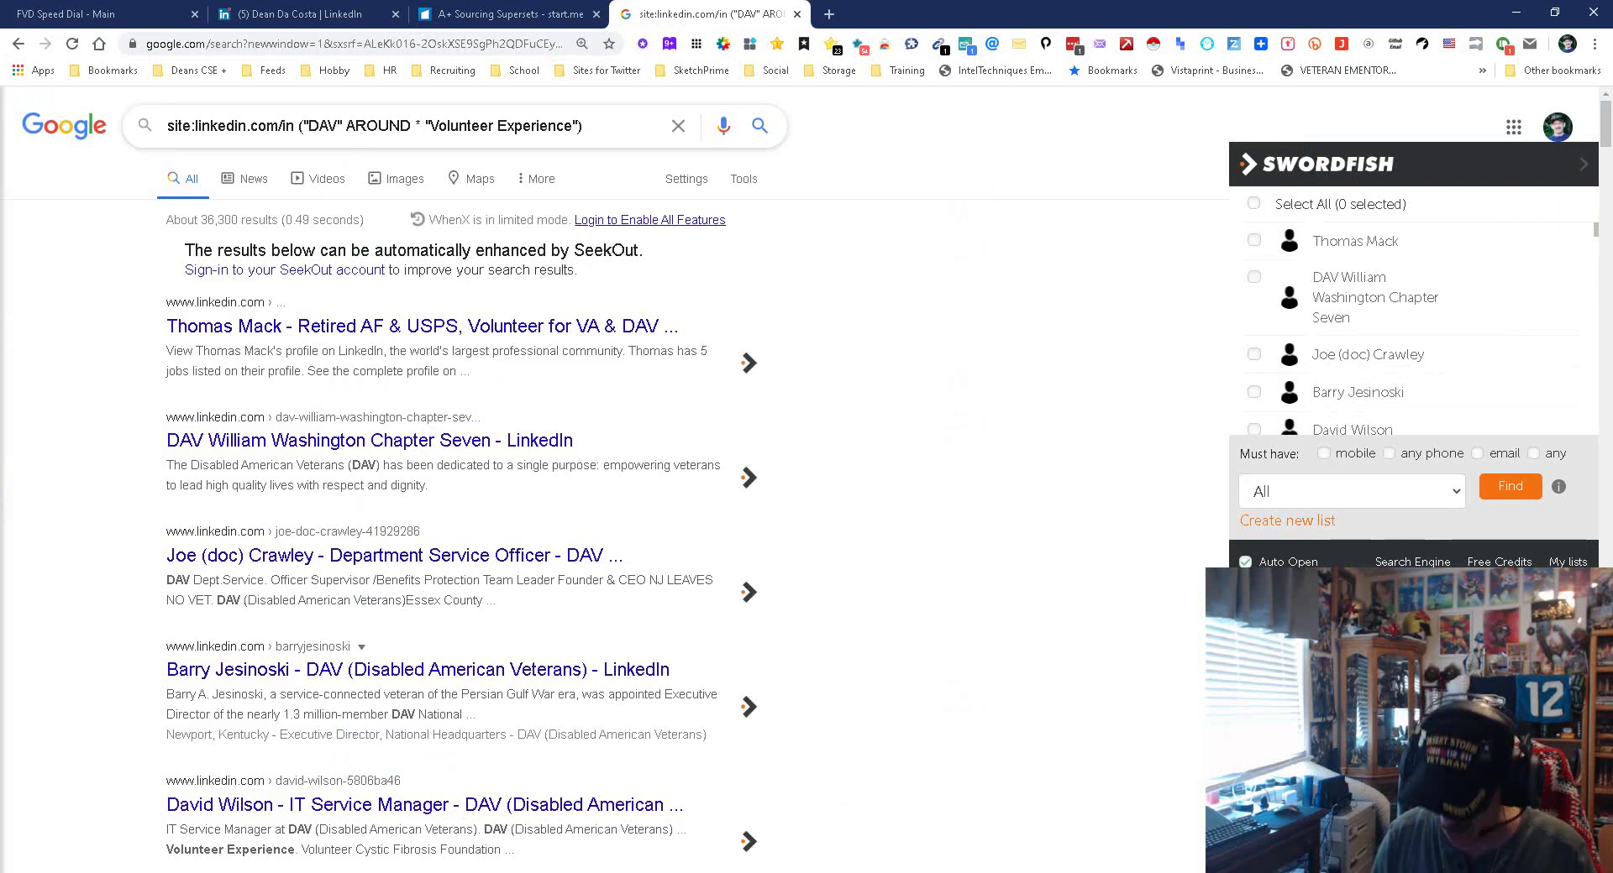
Change the AROUND distance from * to 20 and rerun the DAV search.
key(BackSpace)
text(20)
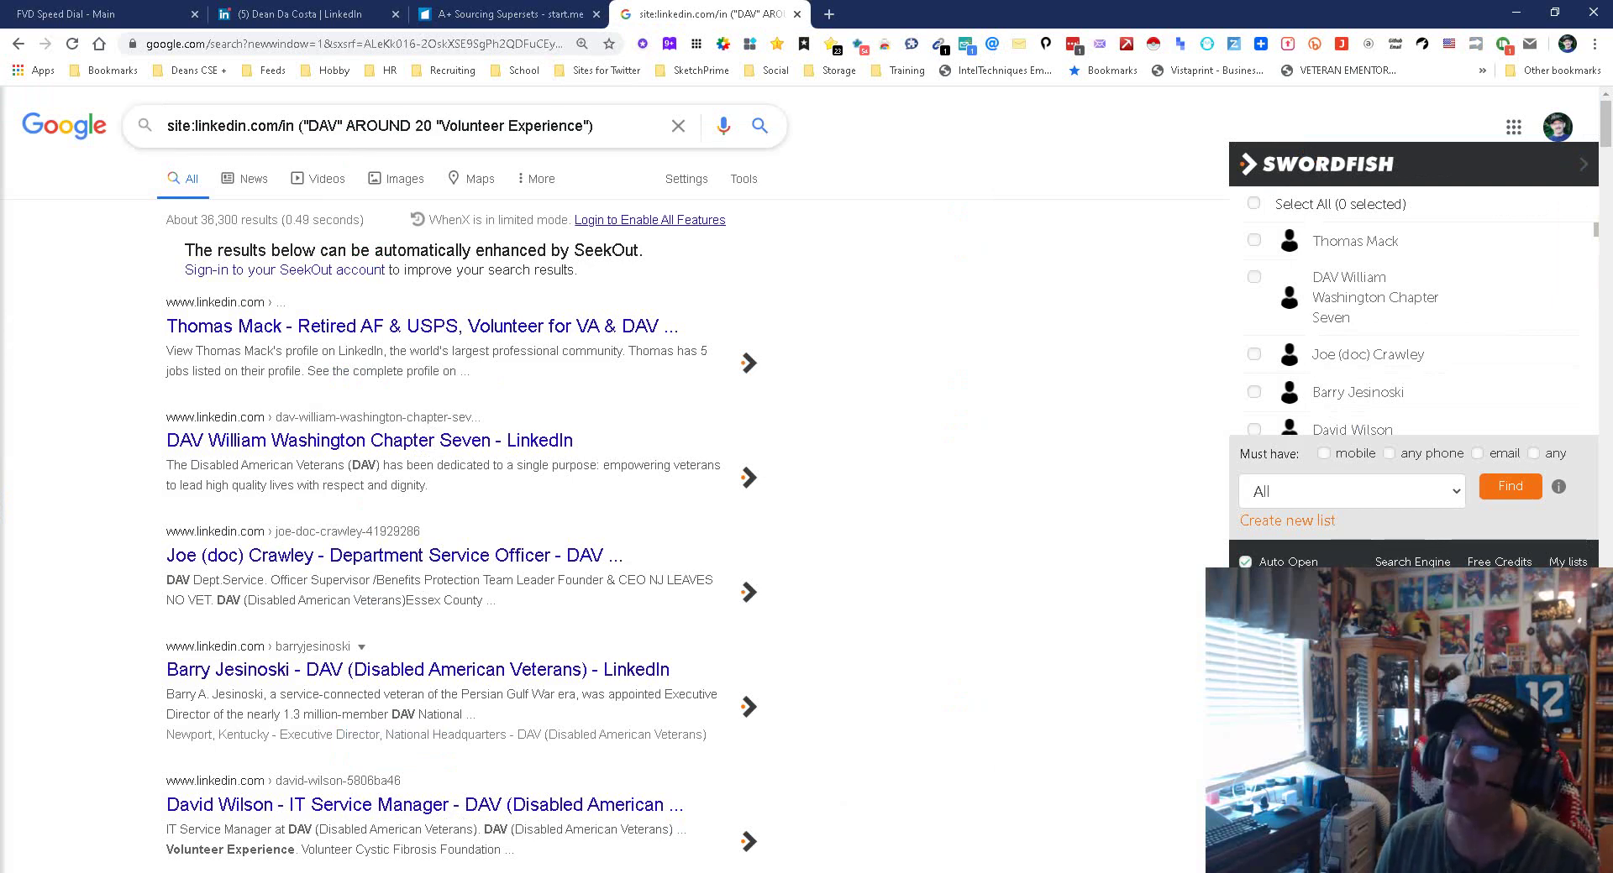
key(Return)
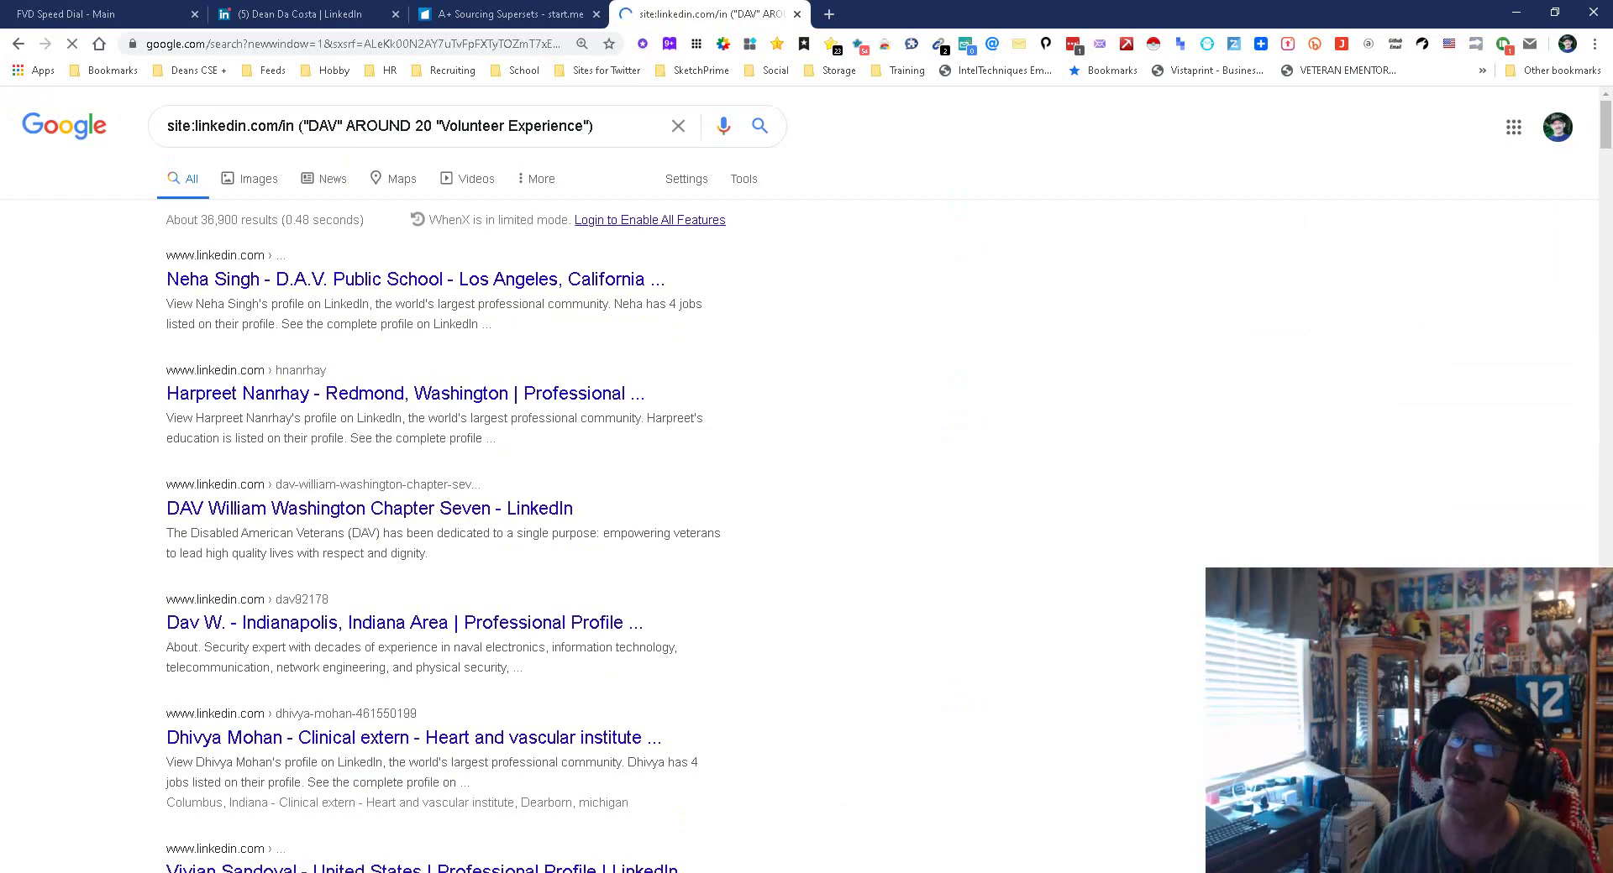
scroll(445, 504, down, 10)
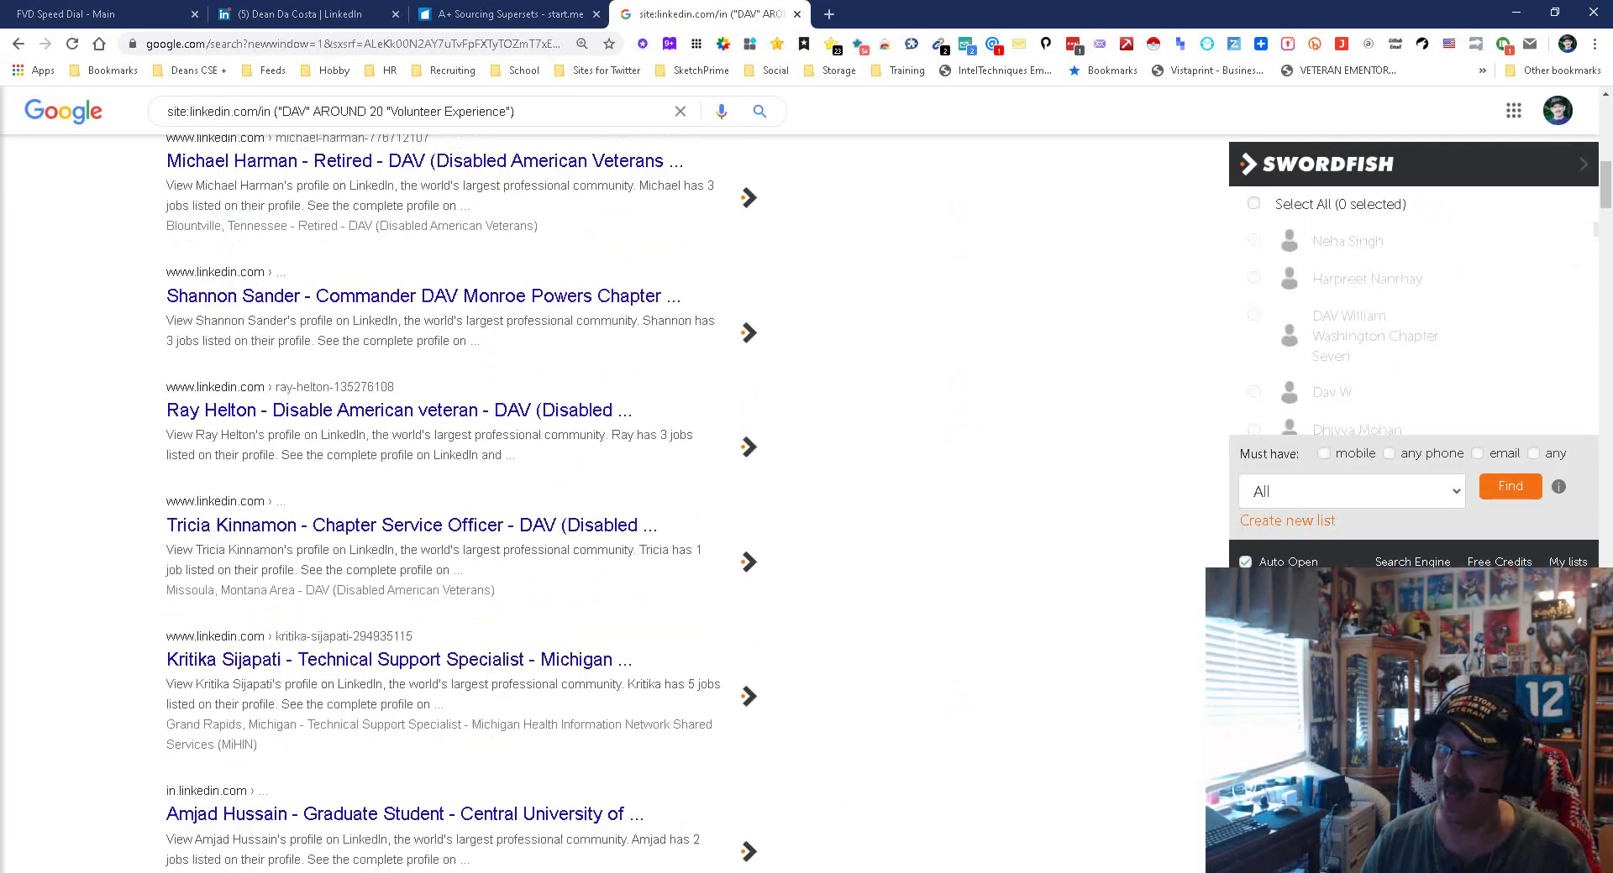
scroll(445, 504, up, 10)
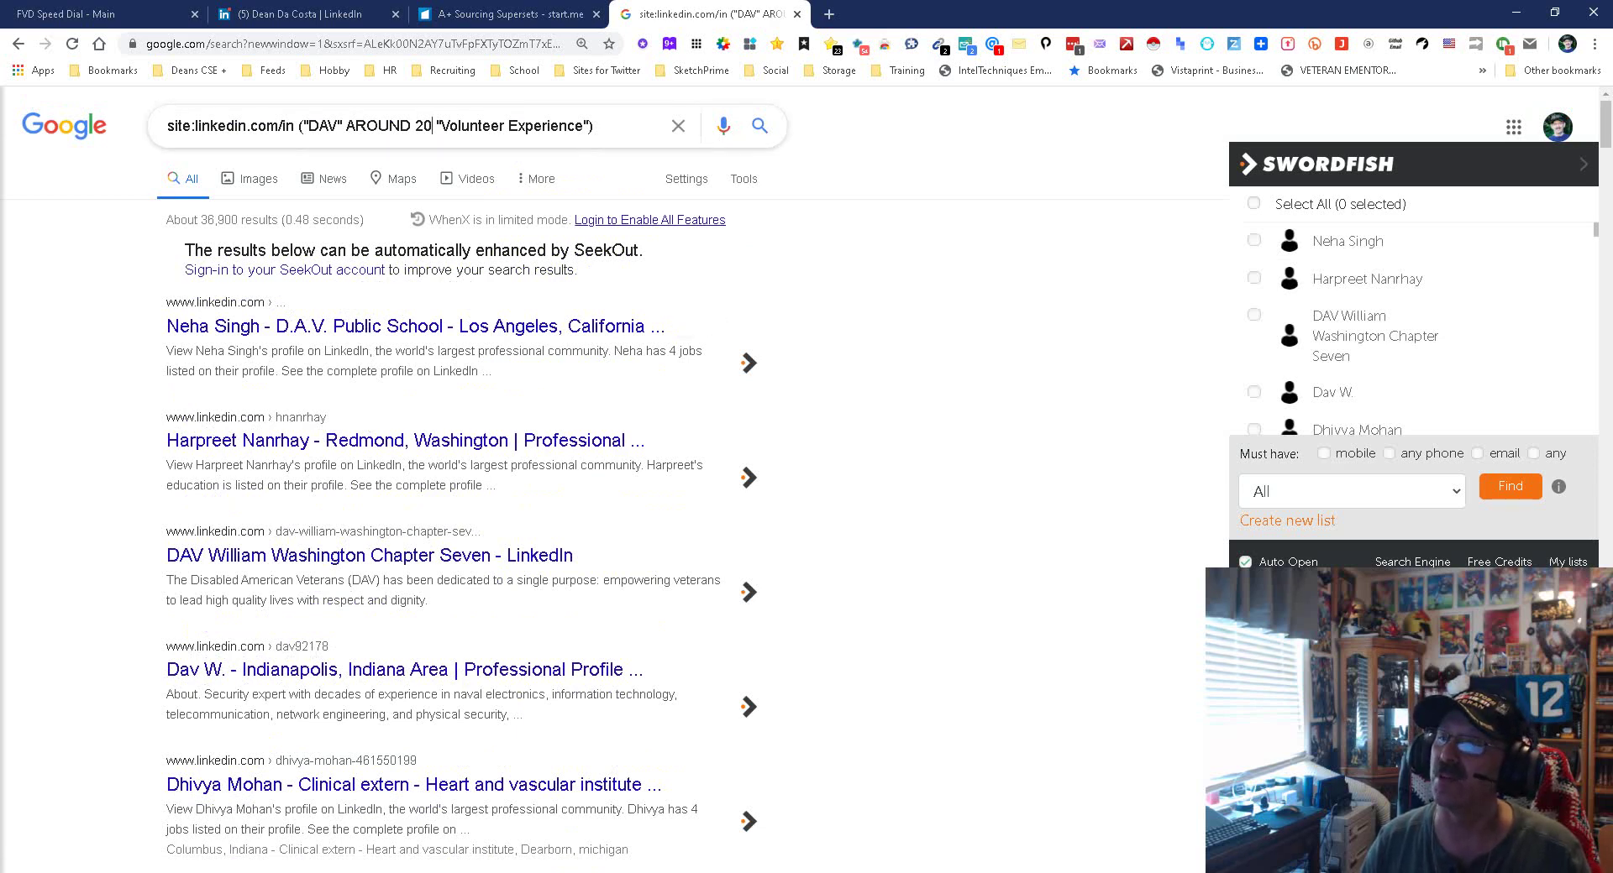
Change the AROUND distance from 20 to 10, rerun, and review the ~37,800 results.
click(433, 125)
key(BackSpace)
text(1)
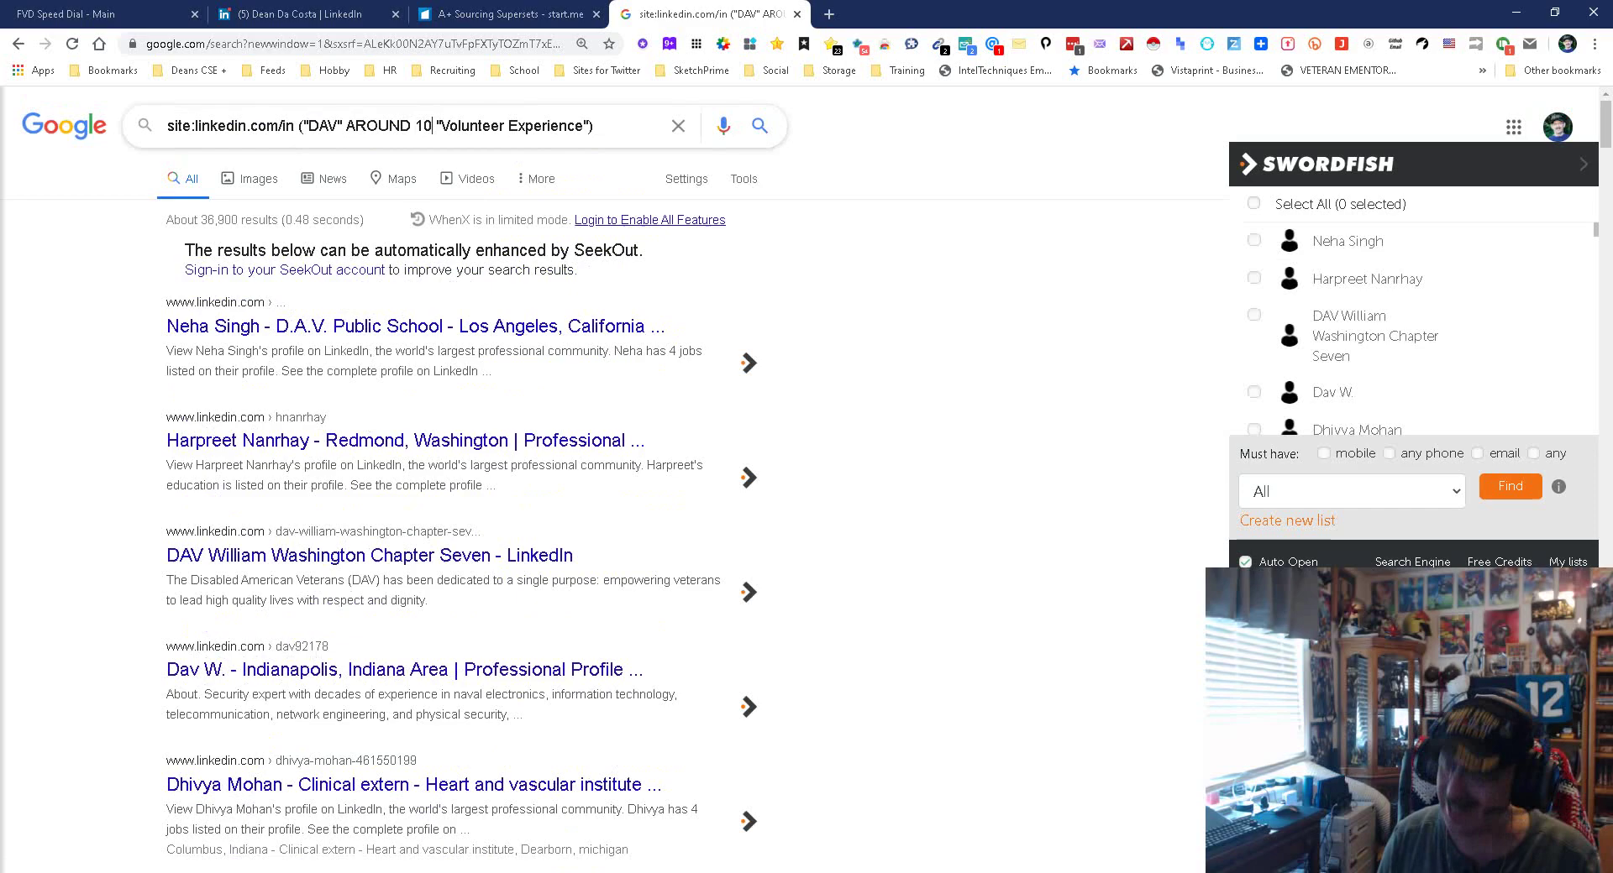
key(Return)
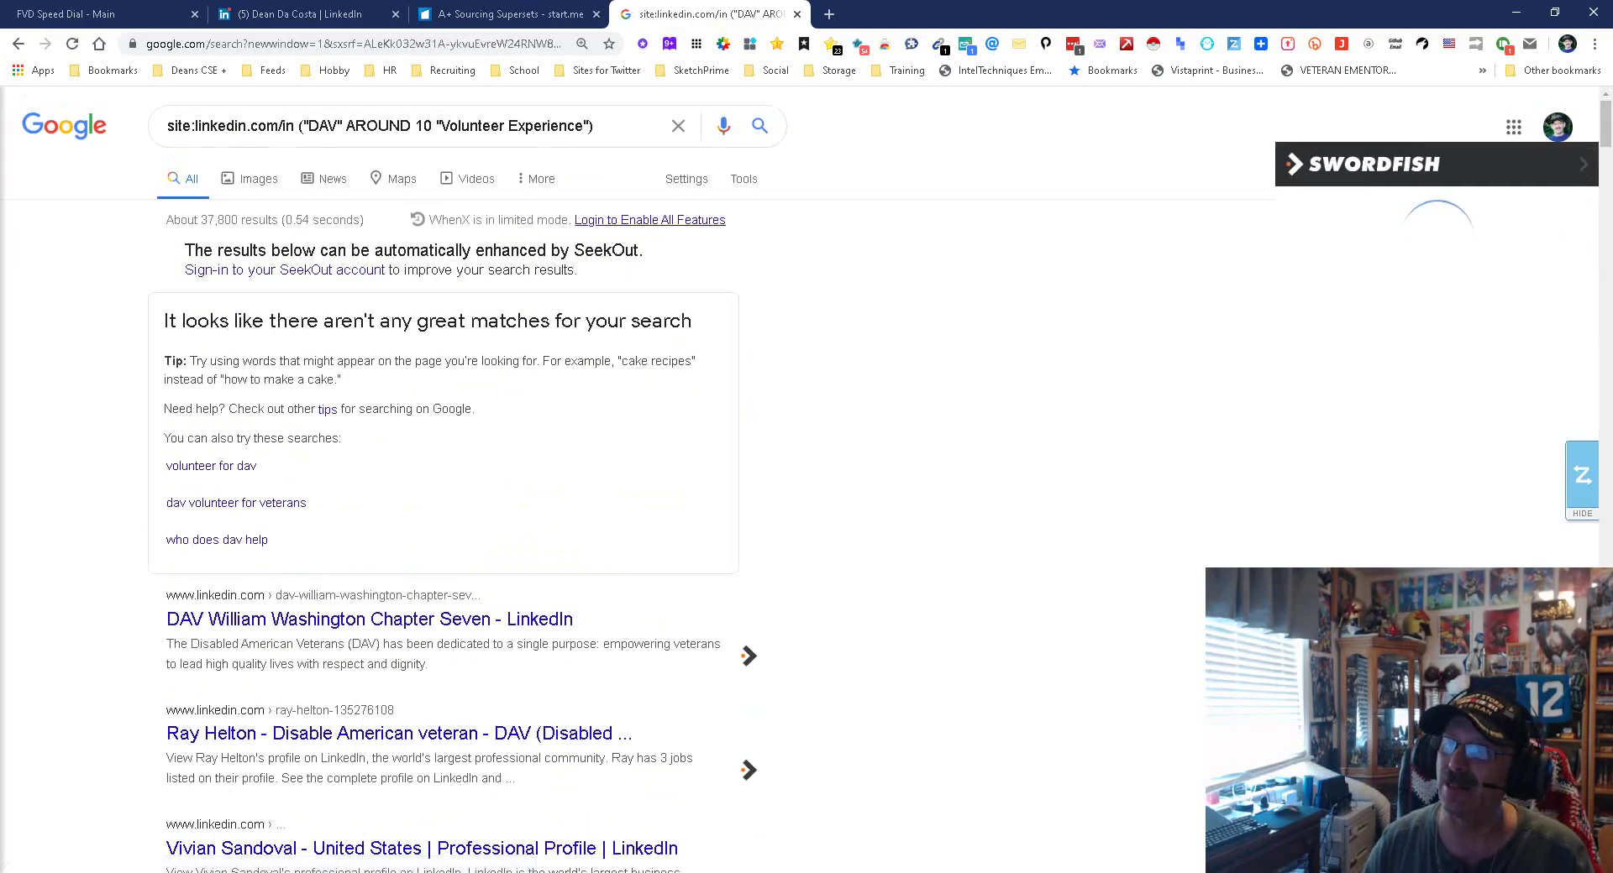
scroll(454, 504, down, 10)
scroll(454, 503, down, 7)
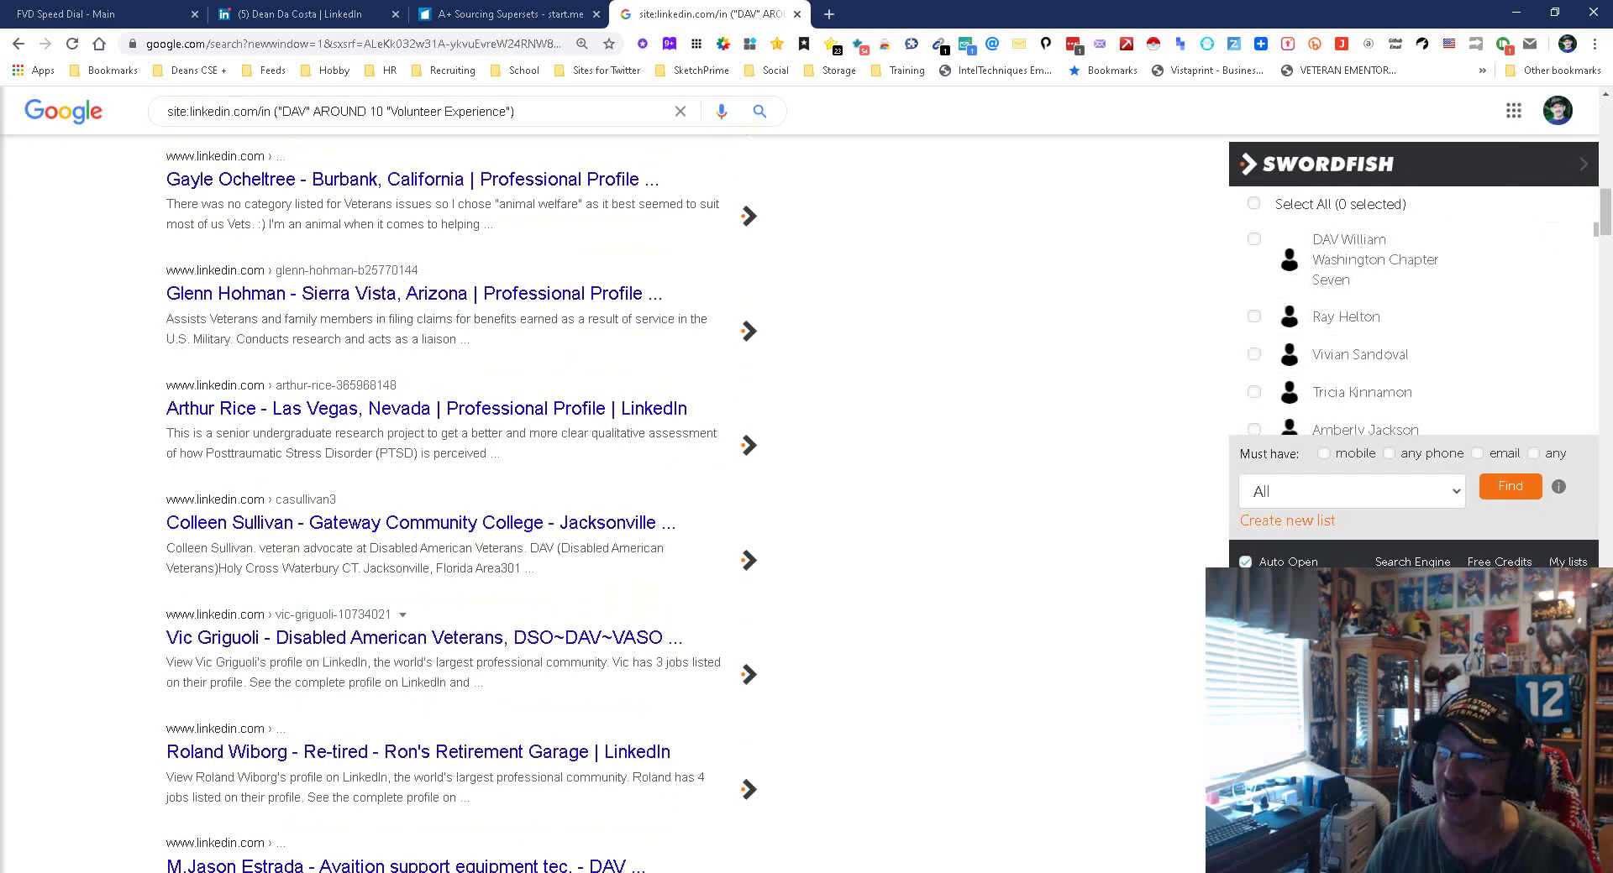
scroll(454, 504, up, 15)
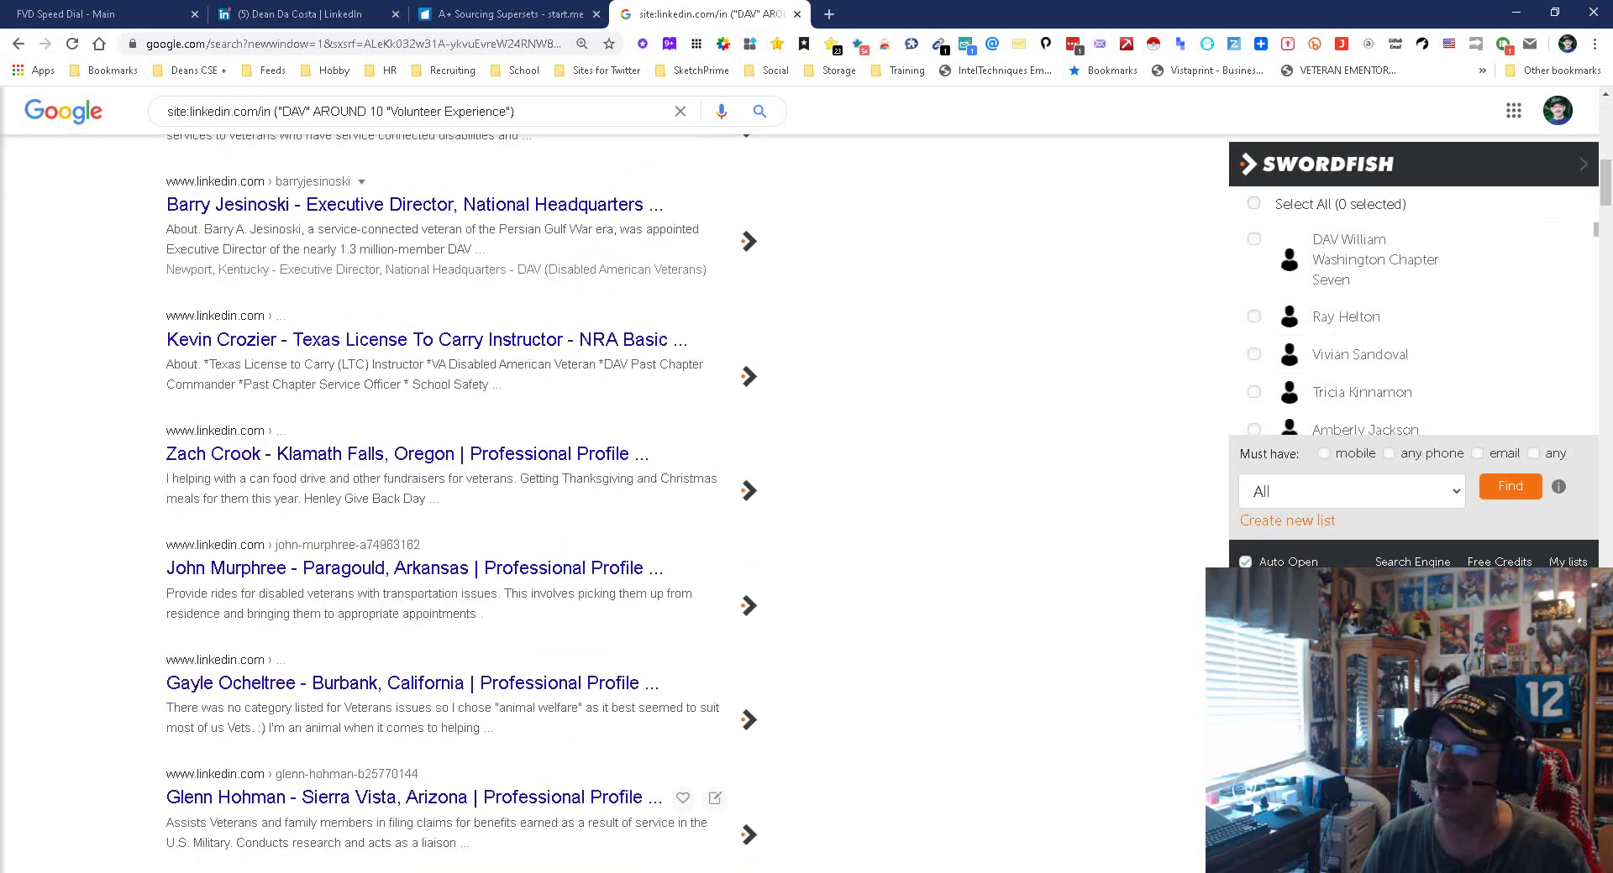
scroll(454, 504, up, 1)
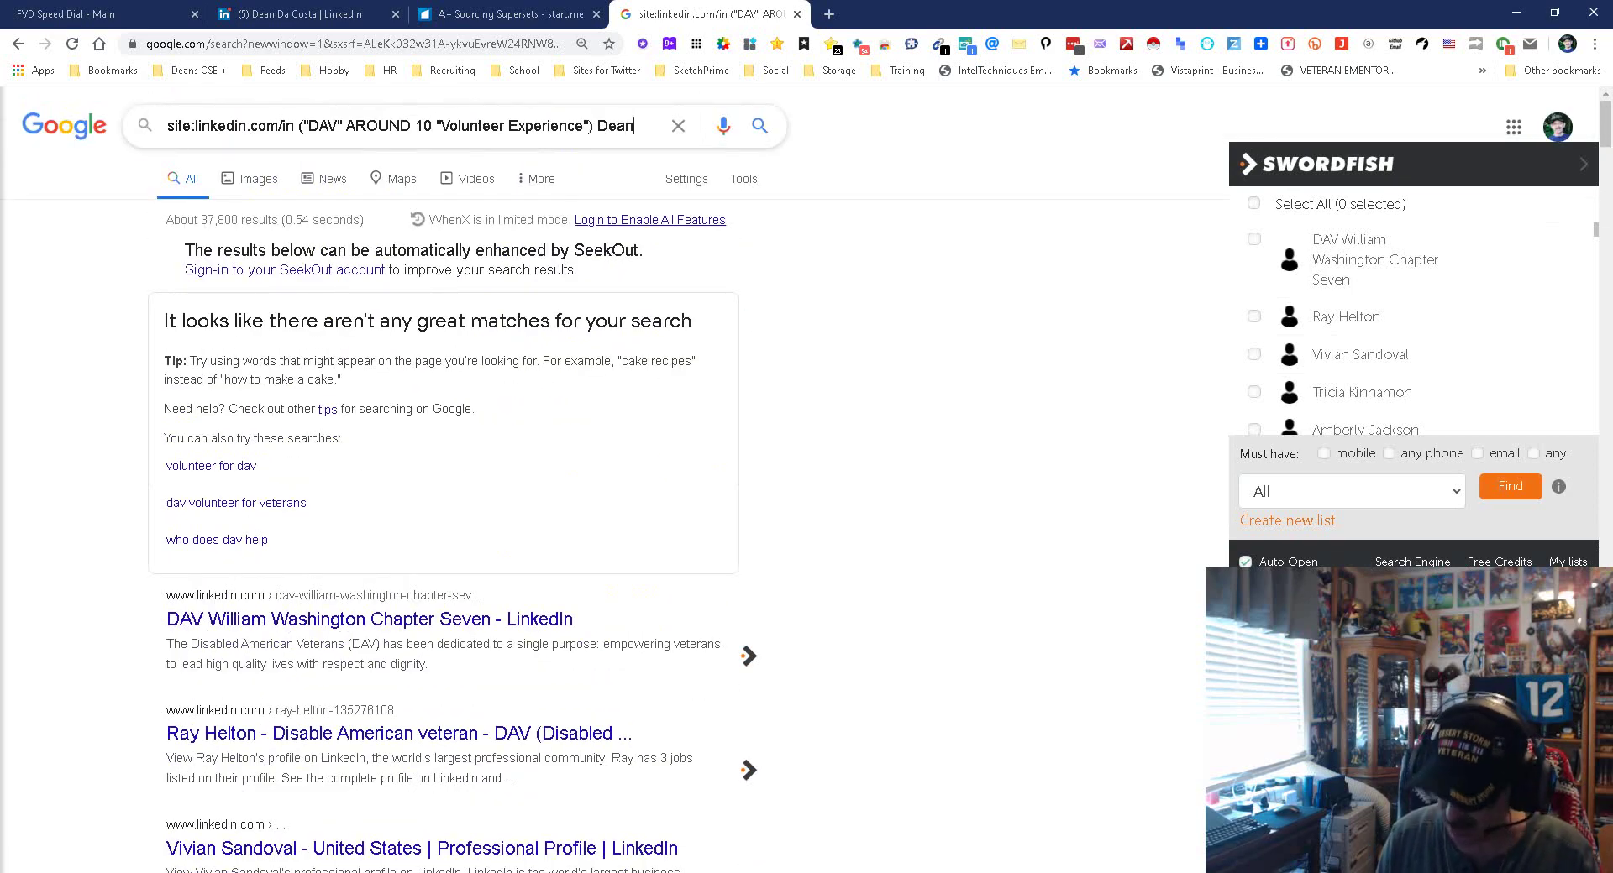
Run the first-name-narrowed query (about 99 results), then delete the name from the query.
key(Return)
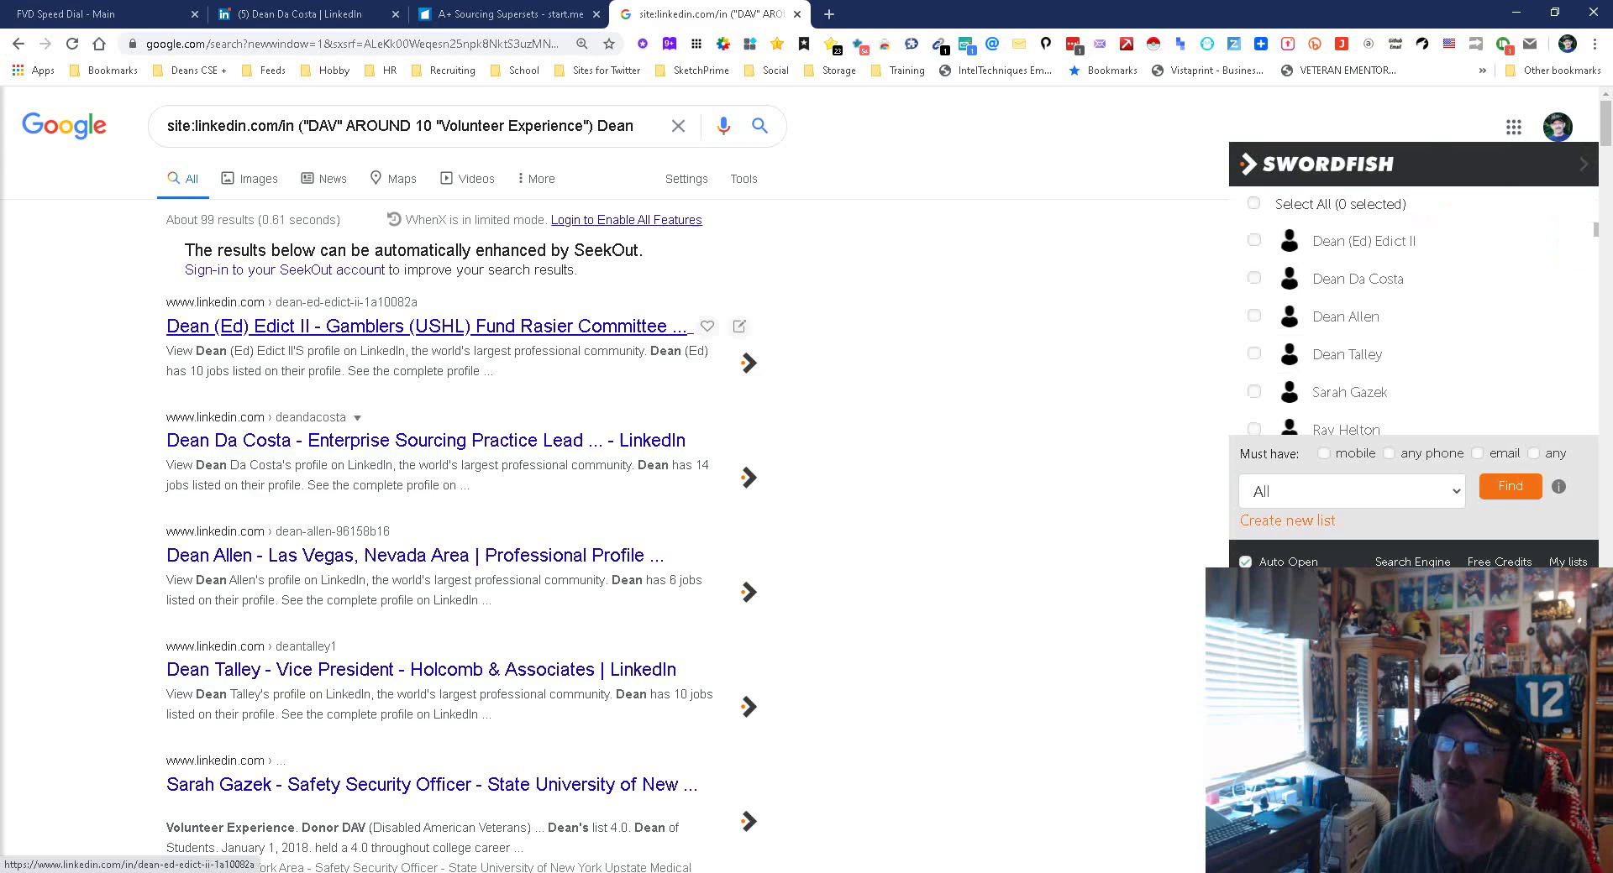
drag(593, 126, 660, 126)
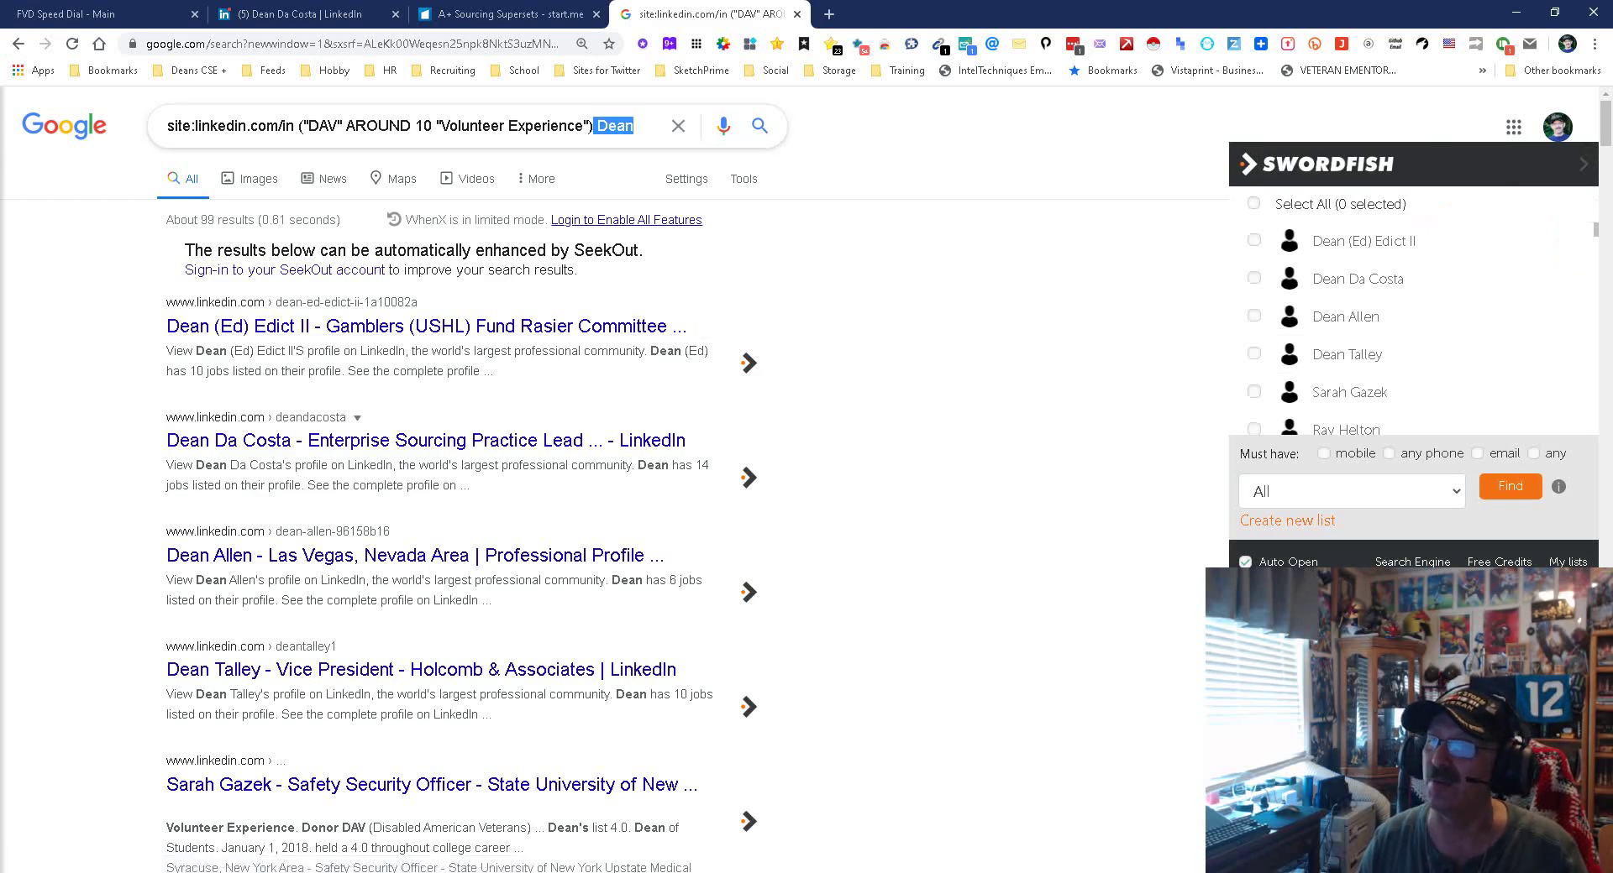
key(BackSpace)
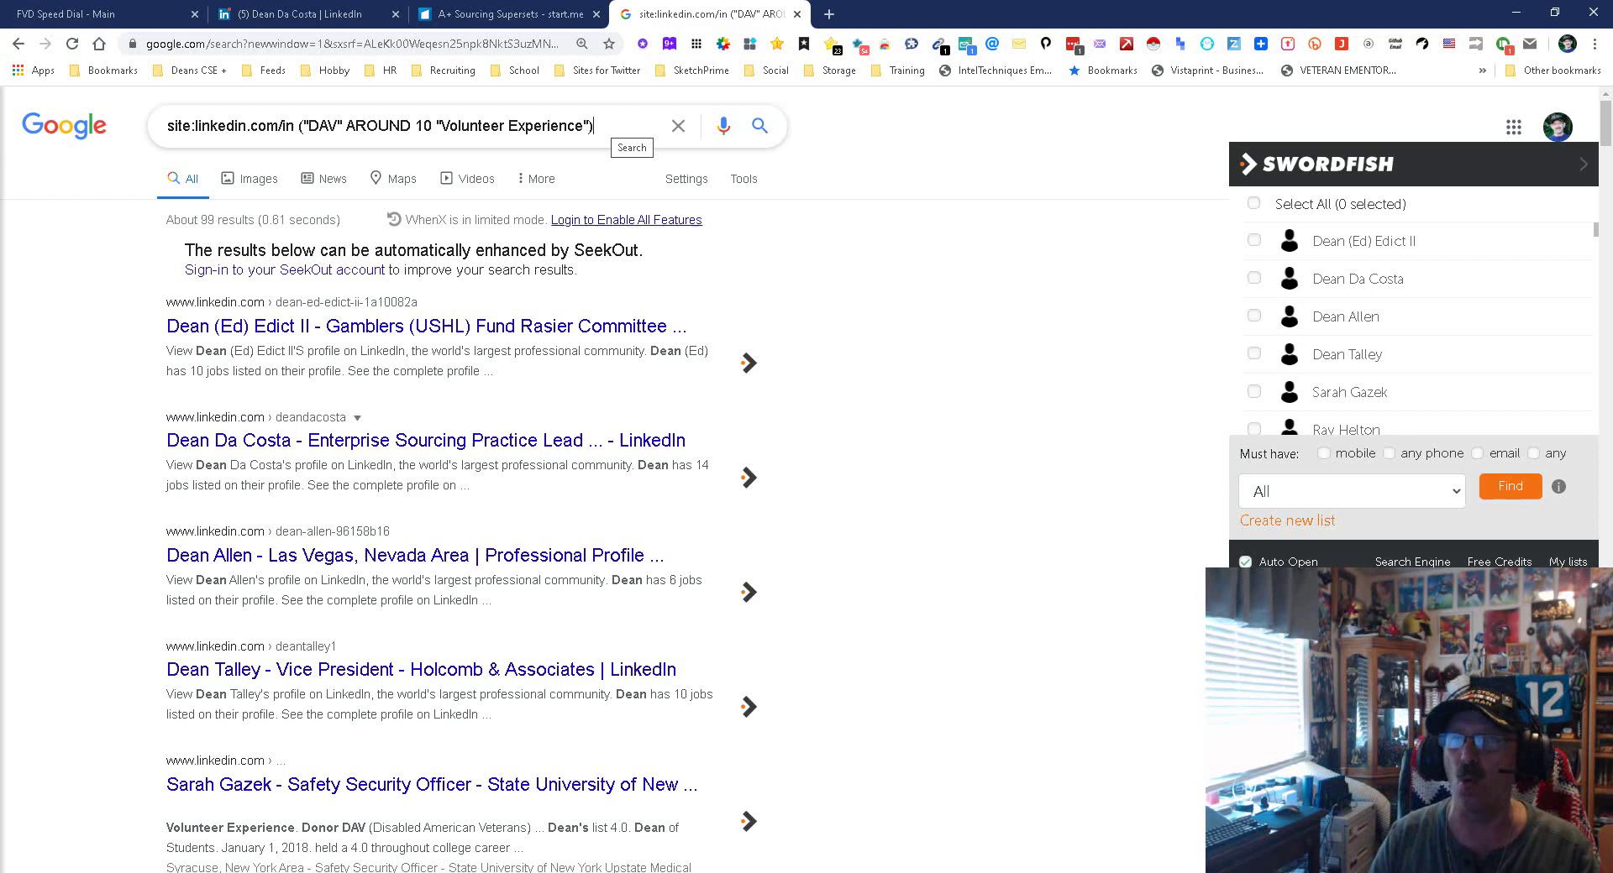
key(ctrl+2)
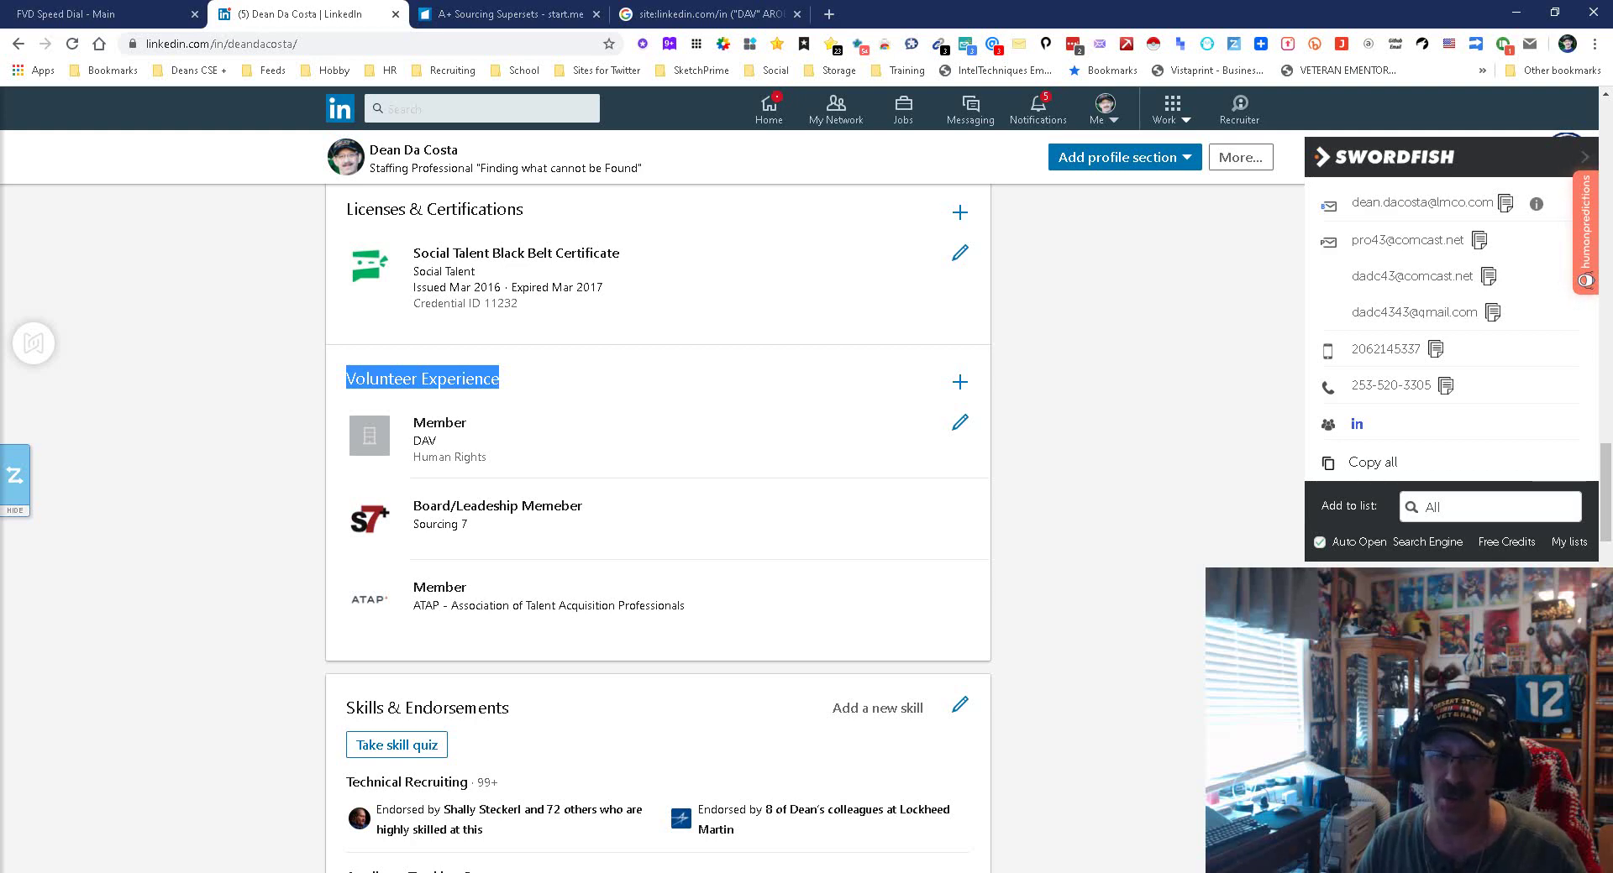
key(ctrl+4)
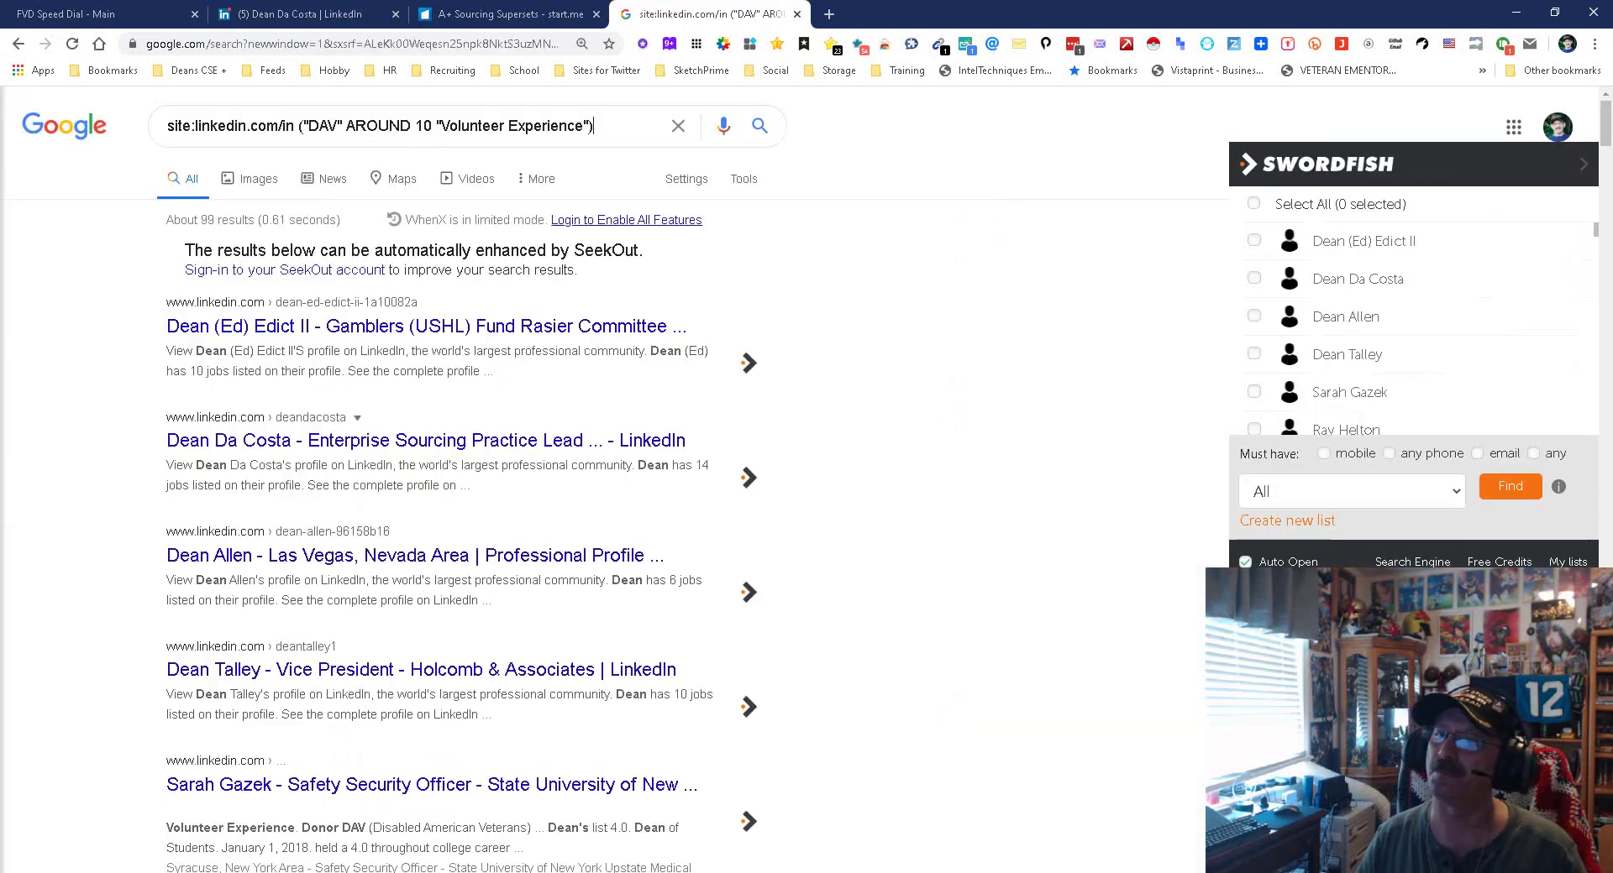